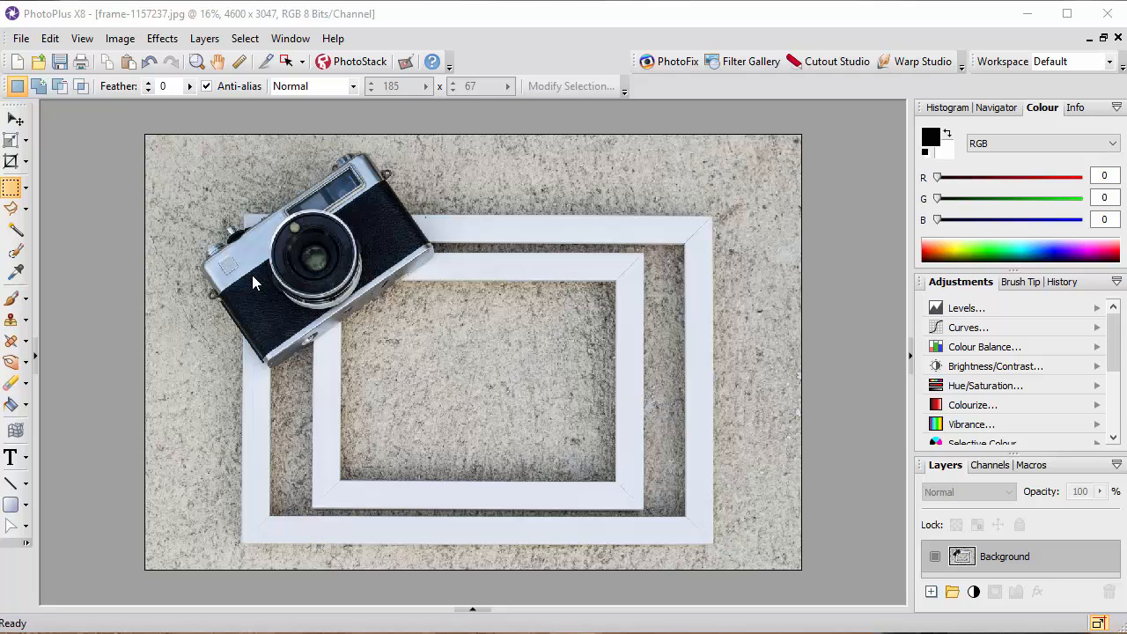
pyautogui.click(248, 40)
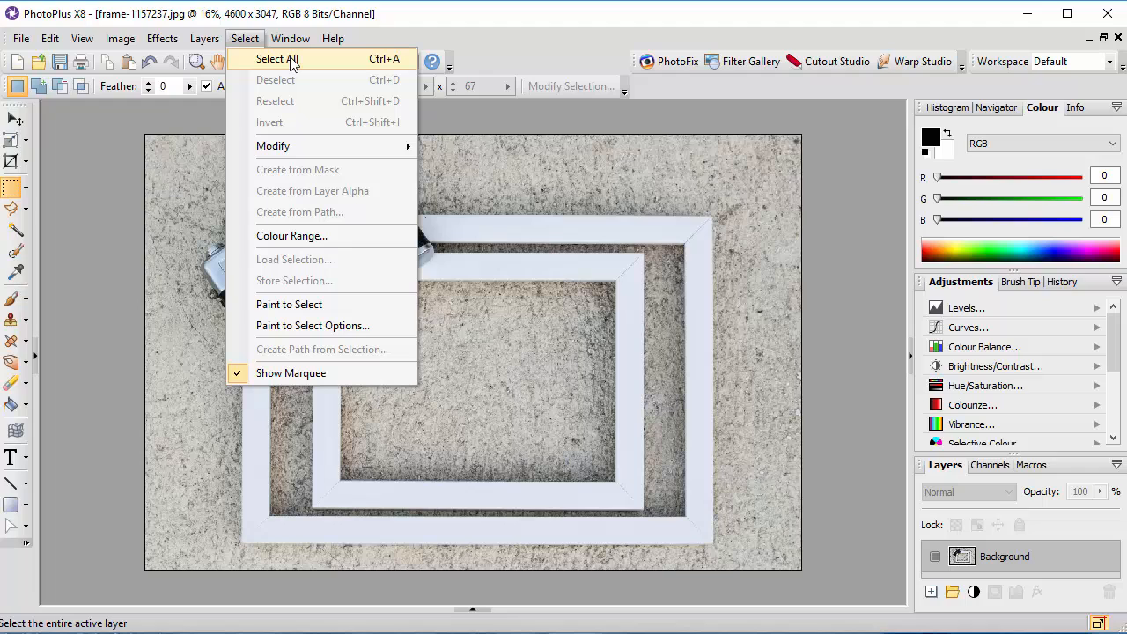
pyautogui.click(66, 183)
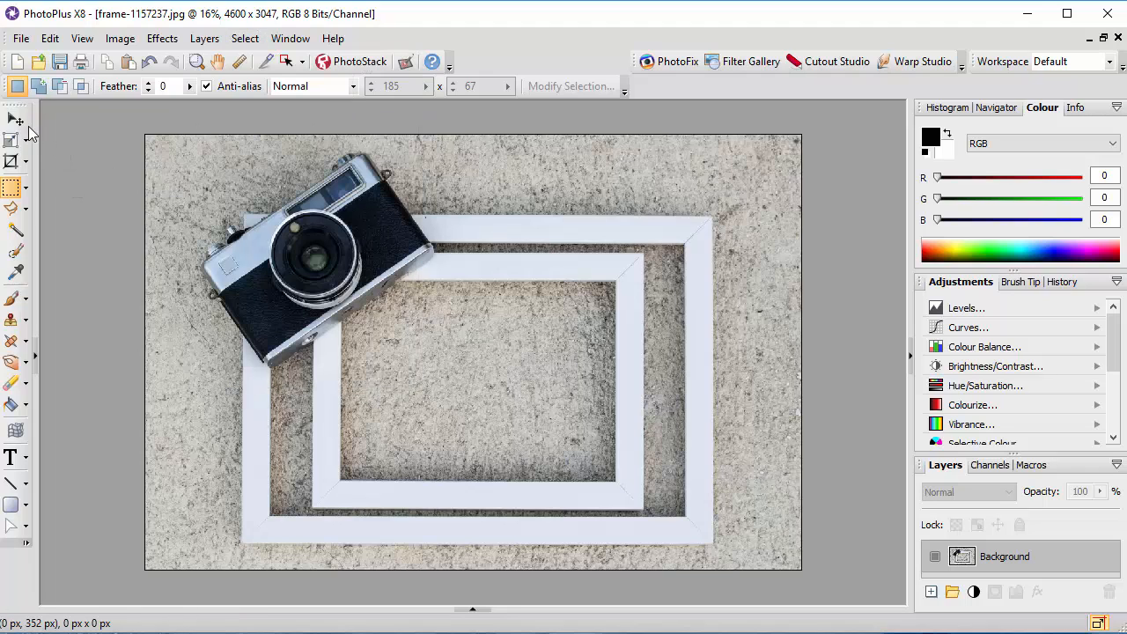
# Step: Draw a rectangular selection of about 1809 x 1302 px over the upper-right part of the frames, and clear it
pyautogui.click(25, 190)
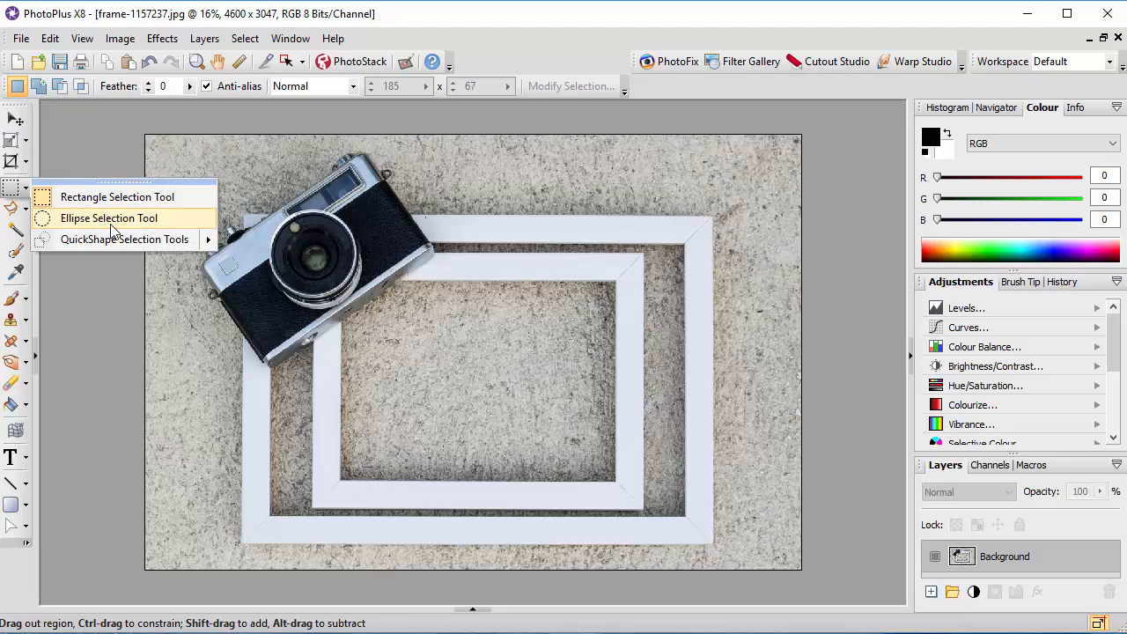
pyautogui.moveTo(157, 241)
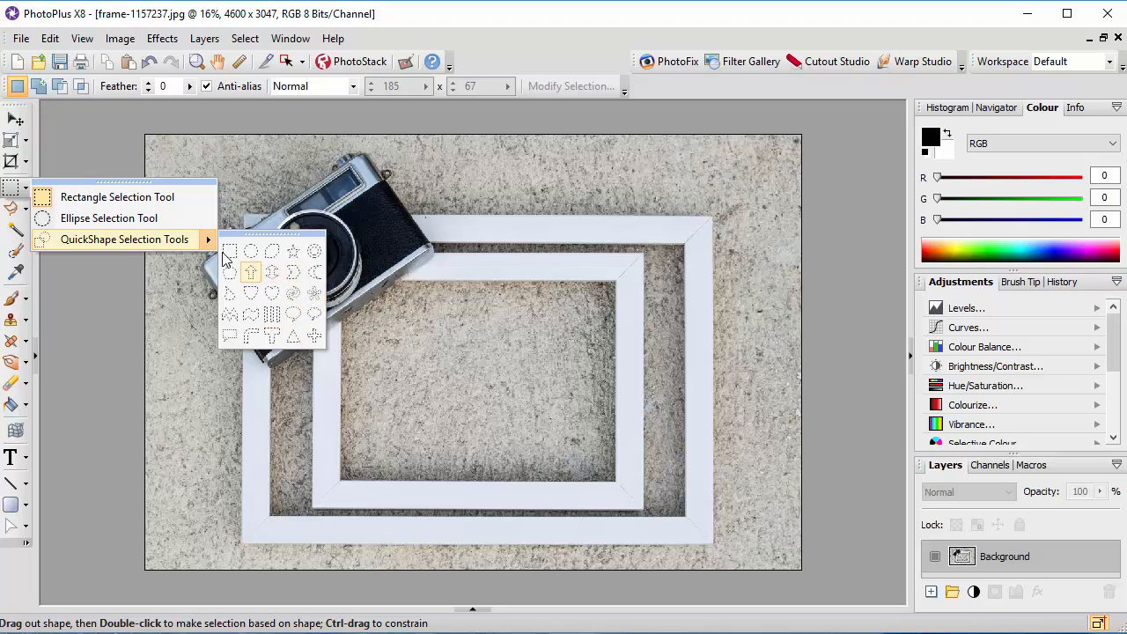
pyautogui.click(104, 202)
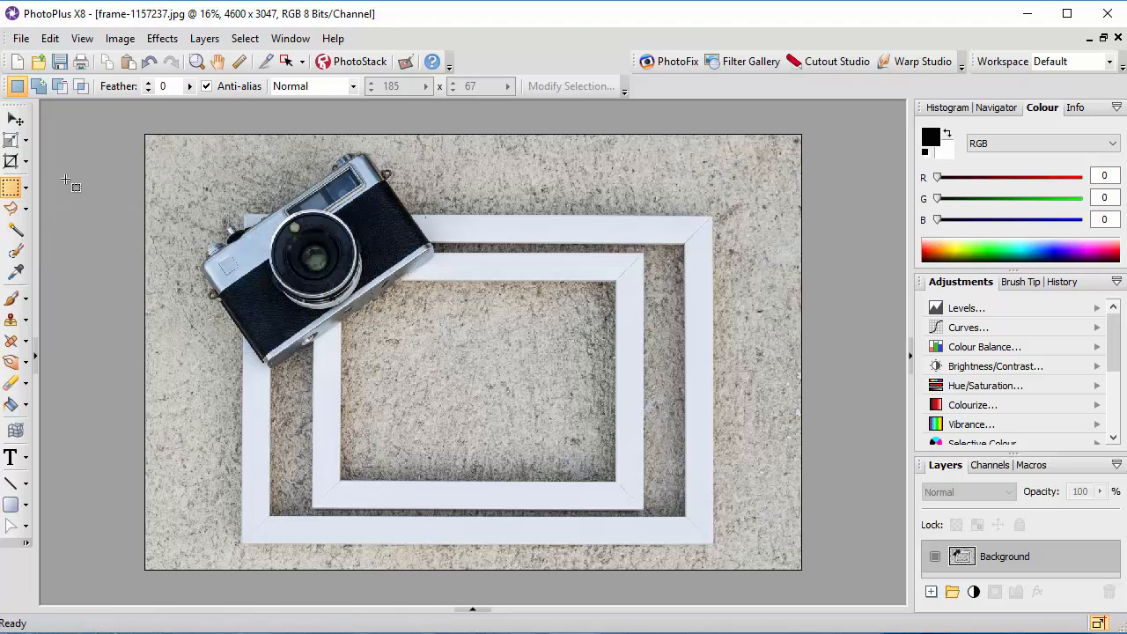
pyautogui.moveTo(485, 236); pyautogui.dragTo(742, 421)
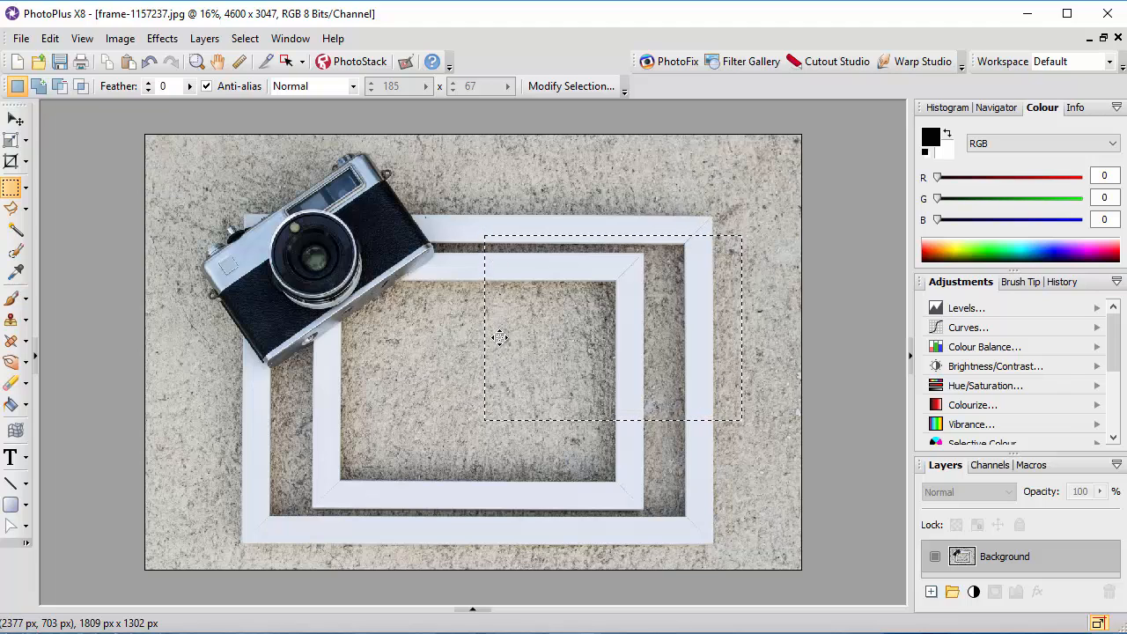
pyautogui.click(87, 250)
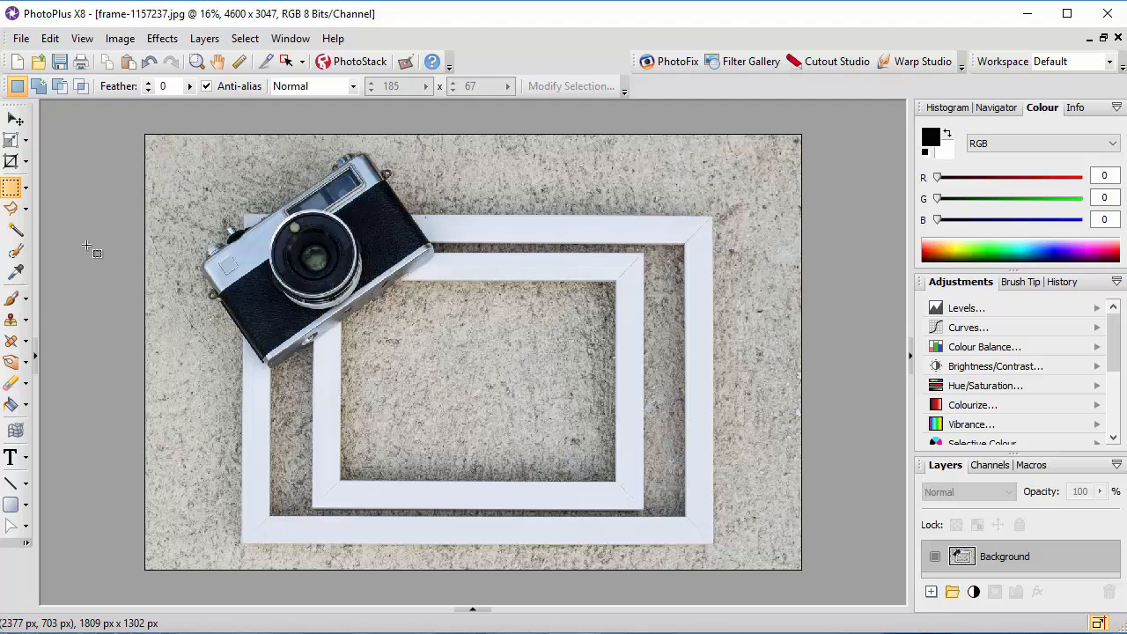
pyautogui.click(27, 215)
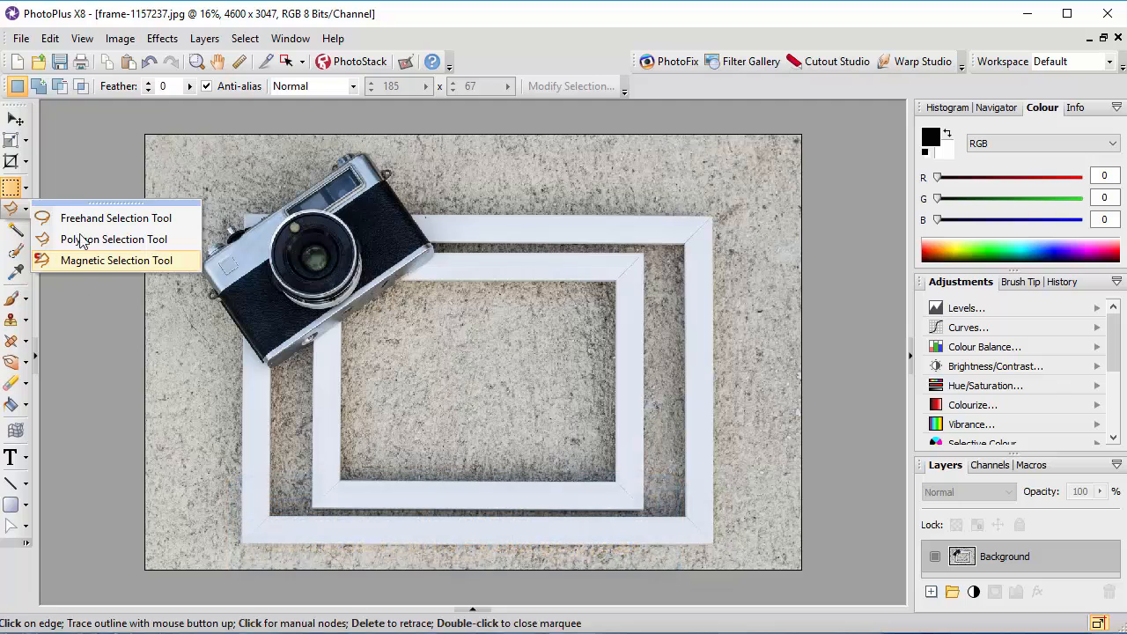
pyautogui.click(73, 165)
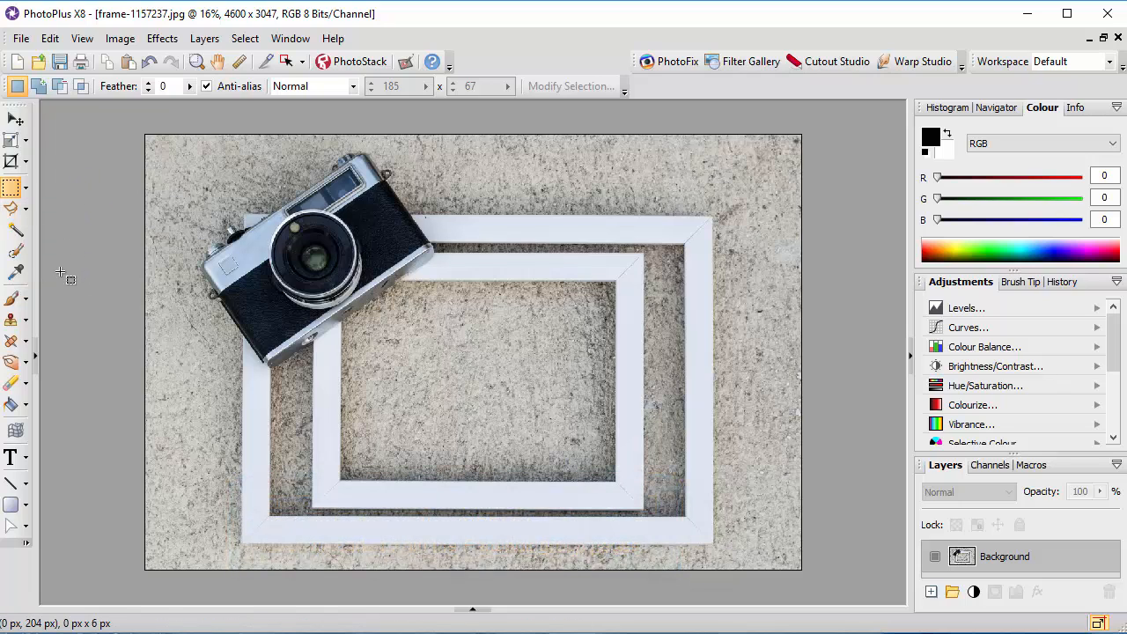
# Step: Select the whole camera with the Smart Selection Brush, including the silver strip along its lower edge
pyautogui.click(14, 254)
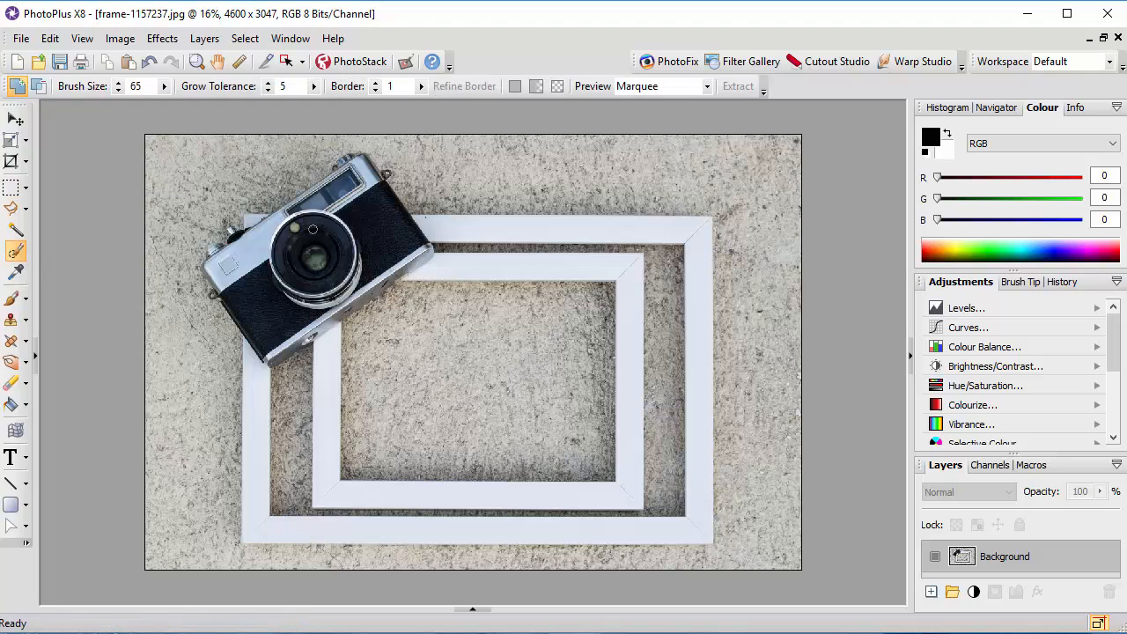
pyautogui.scroll(2, 295, 265)
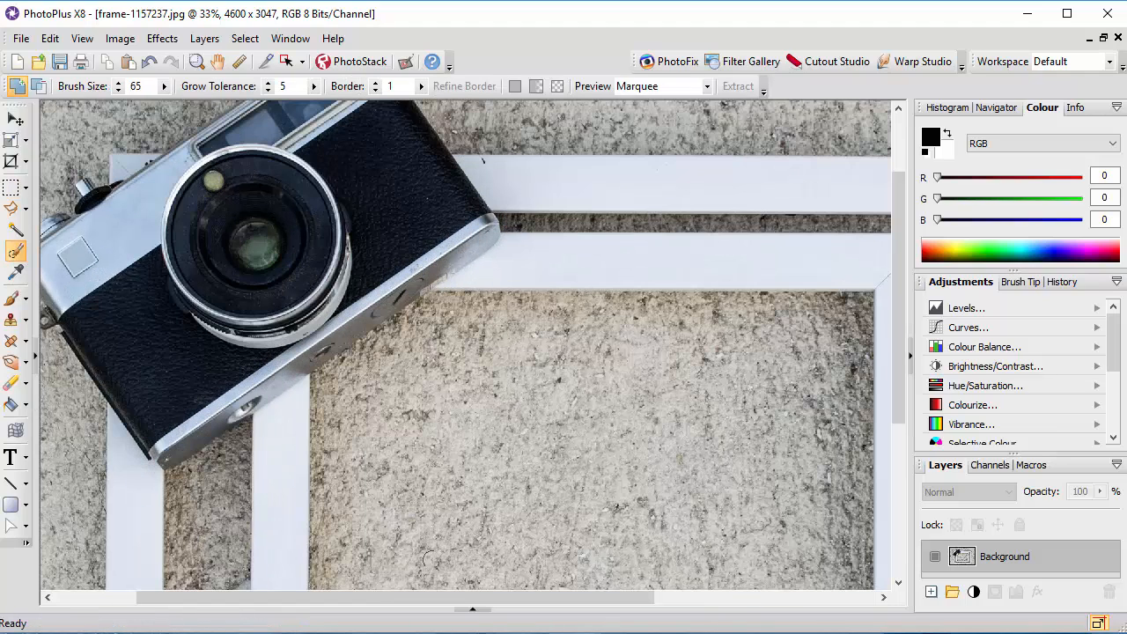
pyautogui.moveTo(593, 606); pyautogui.dragTo(536, 604)
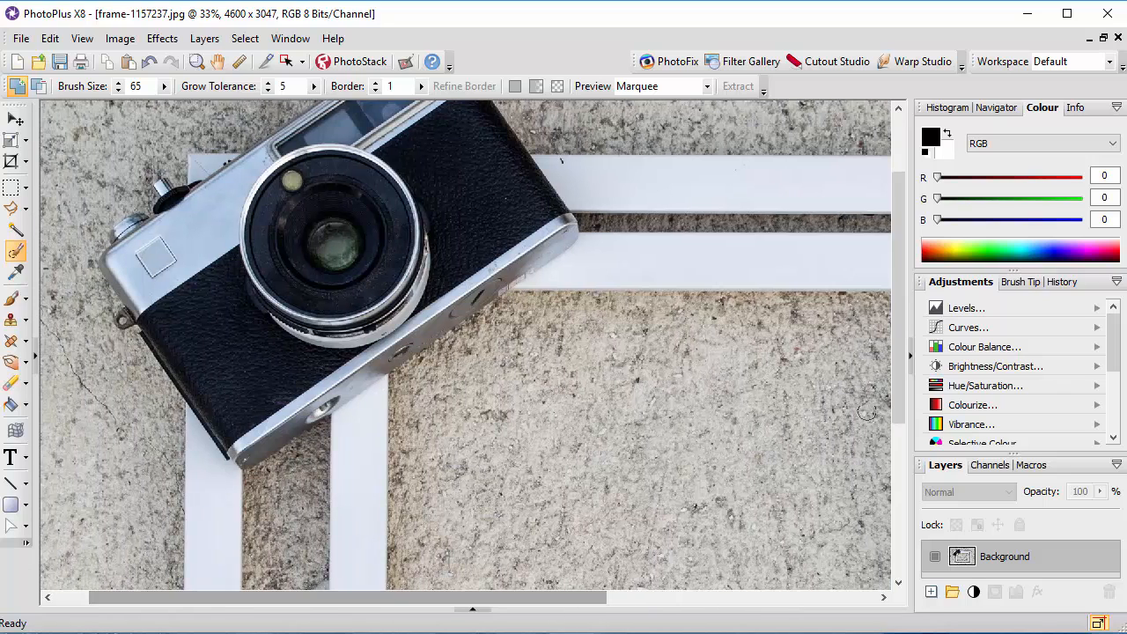
pyautogui.moveTo(896, 293); pyautogui.dragTo(916, 252)
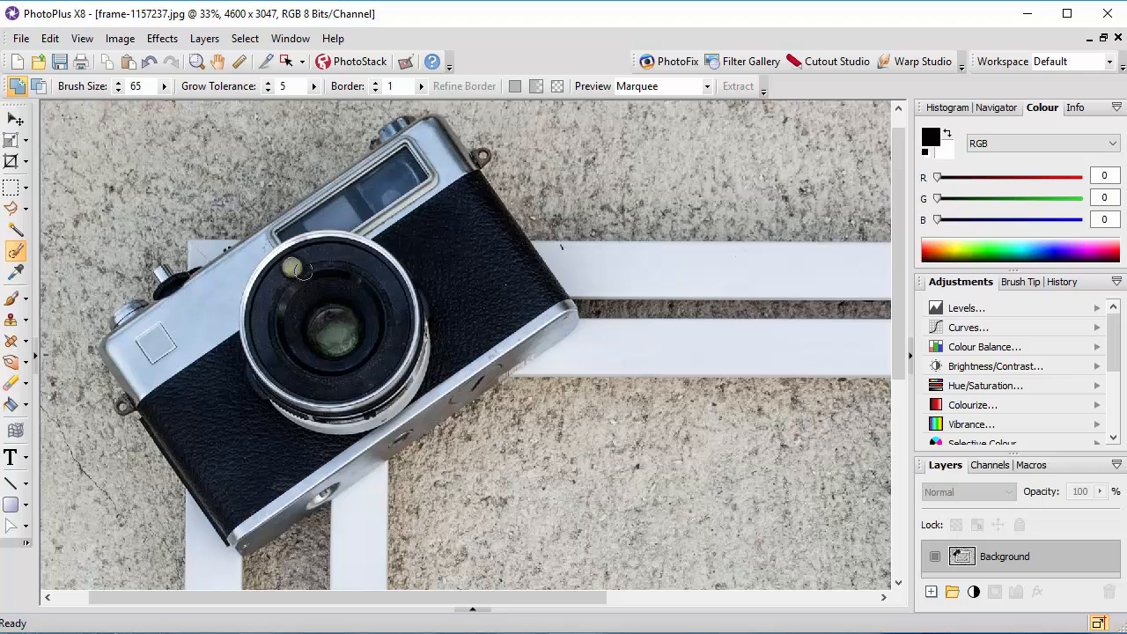
pyautogui.moveTo(364, 244)
pyautogui.mouseDown()
pyautogui.moveTo(250, 278)
pyautogui.moveTo(208, 366)
pyautogui.moveTo(253, 397)
pyautogui.moveTo(358, 369)
pyautogui.moveTo(445, 293)
pyautogui.moveTo(373, 290)
pyautogui.moveTo(386, 267)
pyautogui.moveTo(333, 284)
pyautogui.moveTo(245, 360)
pyautogui.moveTo(246, 319)
pyautogui.moveTo(214, 356)
pyautogui.moveTo(247, 329)
pyautogui.moveTo(138, 335)
pyautogui.moveTo(262, 282)
pyautogui.moveTo(294, 260)
pyautogui.moveTo(204, 295)
pyautogui.moveTo(350, 214)
pyautogui.moveTo(258, 252)
pyautogui.moveTo(338, 214)
pyautogui.moveTo(316, 225)
pyautogui.moveTo(423, 199)
pyautogui.moveTo(475, 259)
pyautogui.moveTo(446, 164)
pyautogui.moveTo(465, 226)
pyautogui.moveTo(495, 270)
pyautogui.moveTo(483, 308)
pyautogui.moveTo(243, 466)
pyautogui.moveTo(142, 359)
pyautogui.moveTo(181, 444)
pyautogui.moveTo(245, 506)
pyautogui.moveTo(257, 509)
pyautogui.moveTo(459, 370)
pyautogui.moveTo(535, 304)
pyautogui.moveTo(530, 260)
pyautogui.moveTo(499, 240)
pyautogui.moveTo(438, 246)
pyautogui.moveTo(392, 227)
pyautogui.moveTo(370, 328)
pyautogui.moveTo(327, 339)
pyautogui.moveTo(229, 434)
pyautogui.moveTo(117, 354)
pyautogui.moveTo(235, 534)
pyautogui.moveTo(141, 398)
pyautogui.mouseUp()
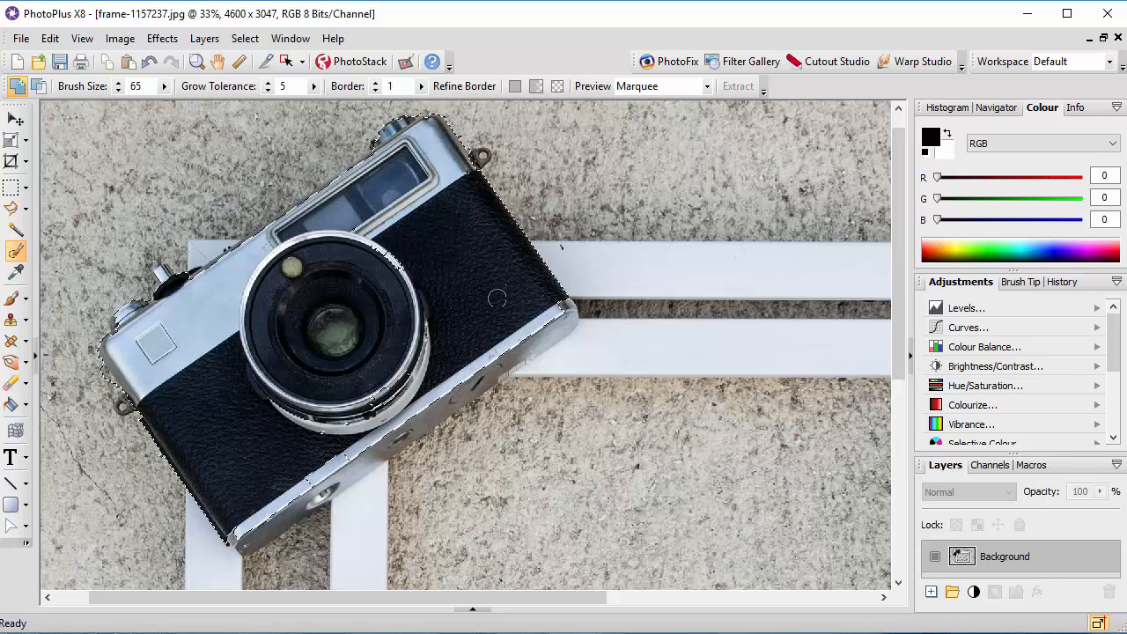
pyautogui.moveTo(550, 325); pyautogui.dragTo(454, 373)
pyautogui.moveTo(350, 432); pyautogui.dragTo(274, 492)
pyautogui.moveTo(254, 529)
pyautogui.mouseDown()
pyautogui.moveTo(374, 454)
pyautogui.moveTo(436, 436)
pyautogui.moveTo(509, 345)
pyautogui.moveTo(561, 322)
pyautogui.moveTo(527, 341)
pyautogui.mouseUp()
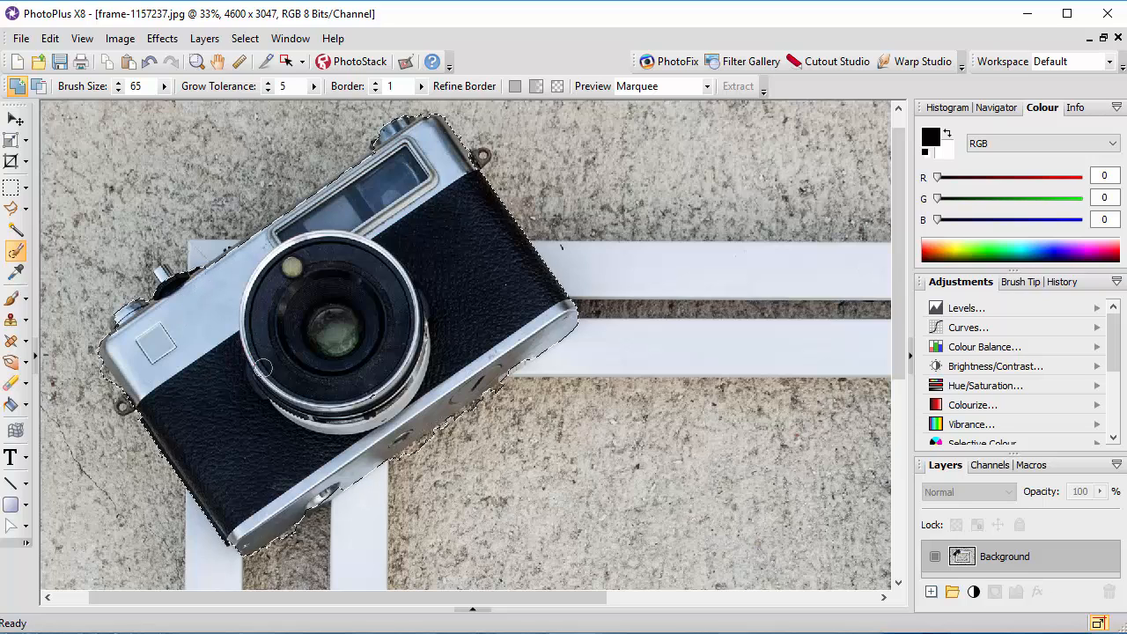
# Step: Copy the selected camera to the clipboard
pyautogui.scroll(-1, 255, 377)
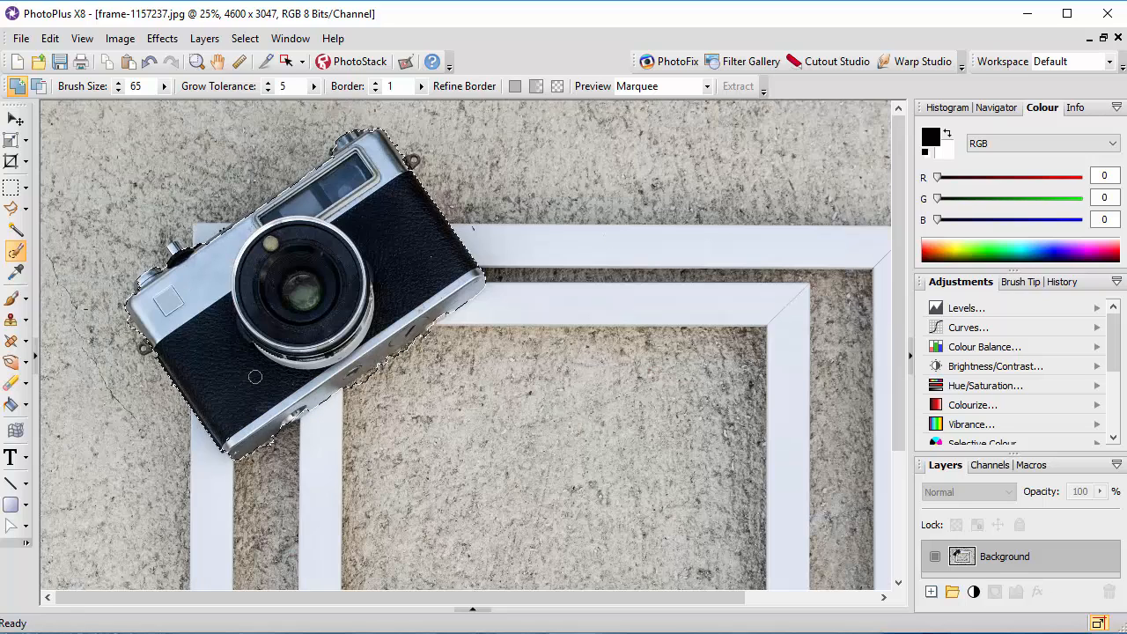
pyautogui.scroll(-1, 254, 377)
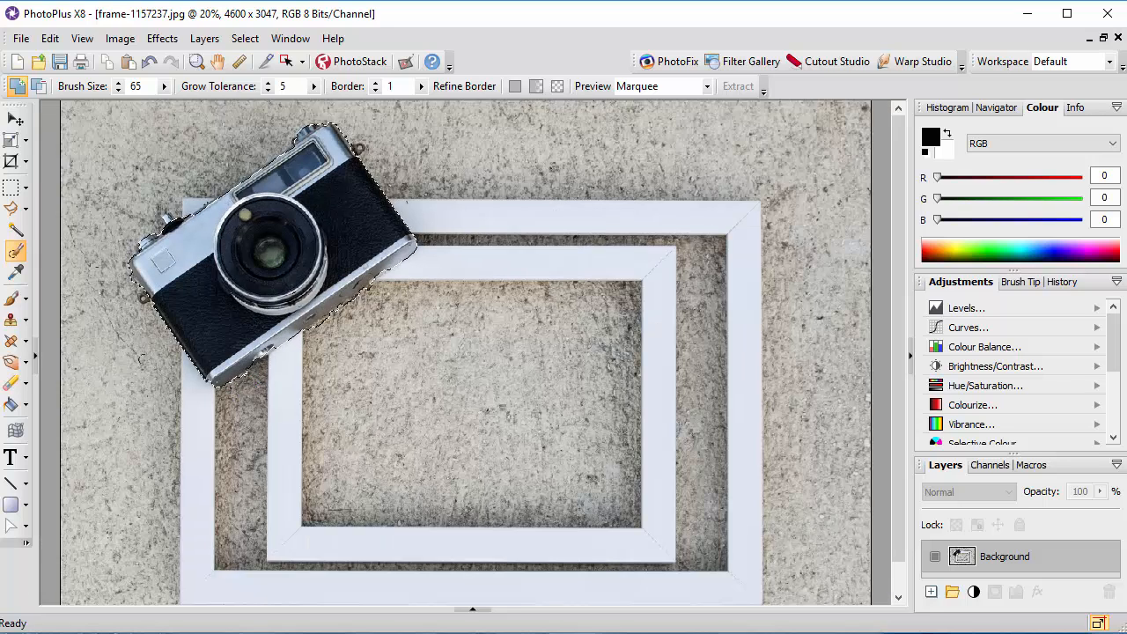
pyautogui.scroll(1, 163, 319)
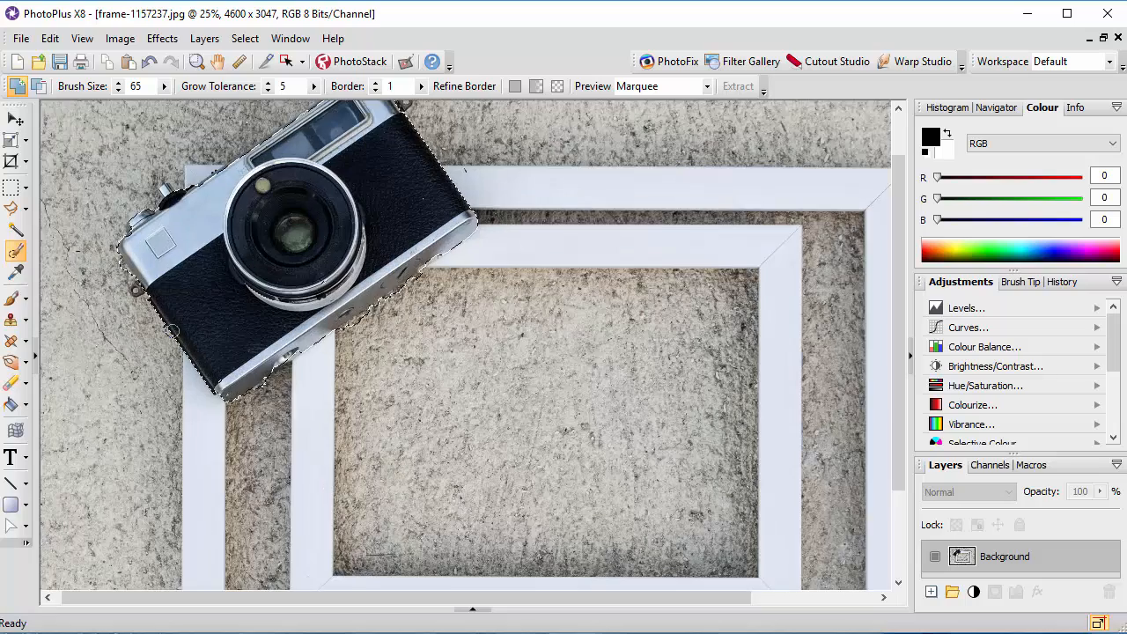
pyautogui.scroll(-2, 173, 331)
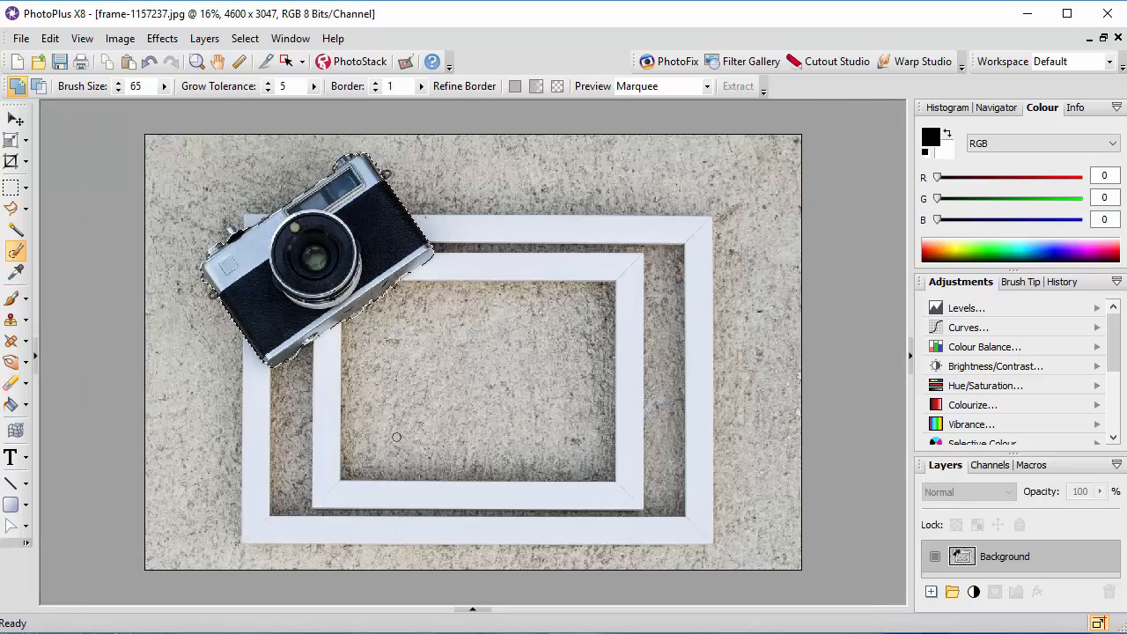
pyautogui.click(473, 610)
pyautogui.click(50, 40)
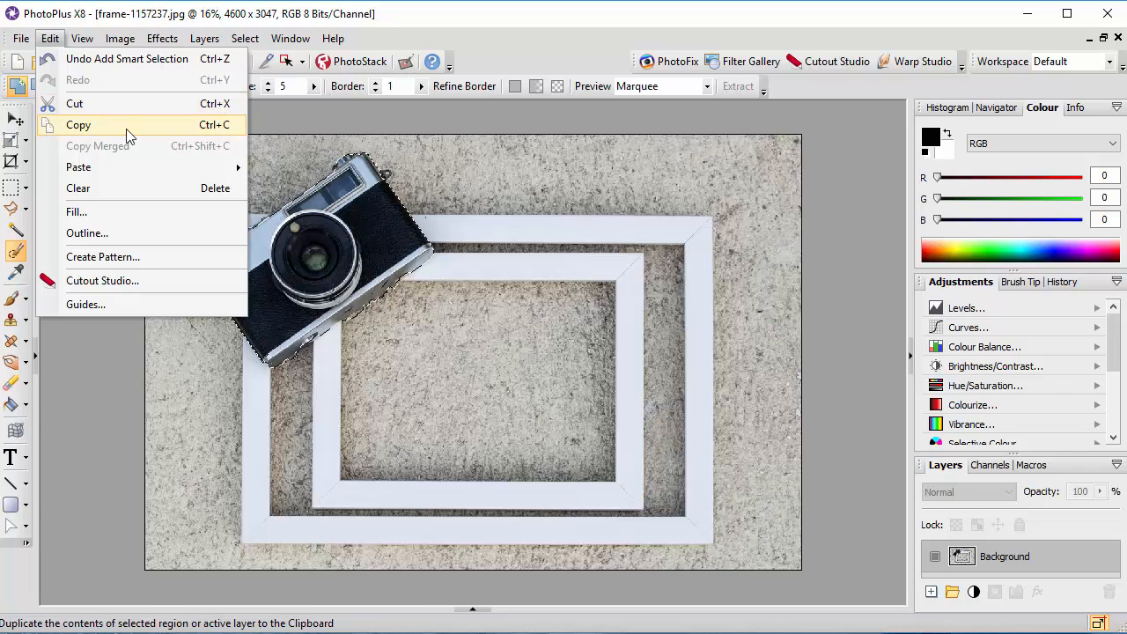
pyautogui.click(79, 128)
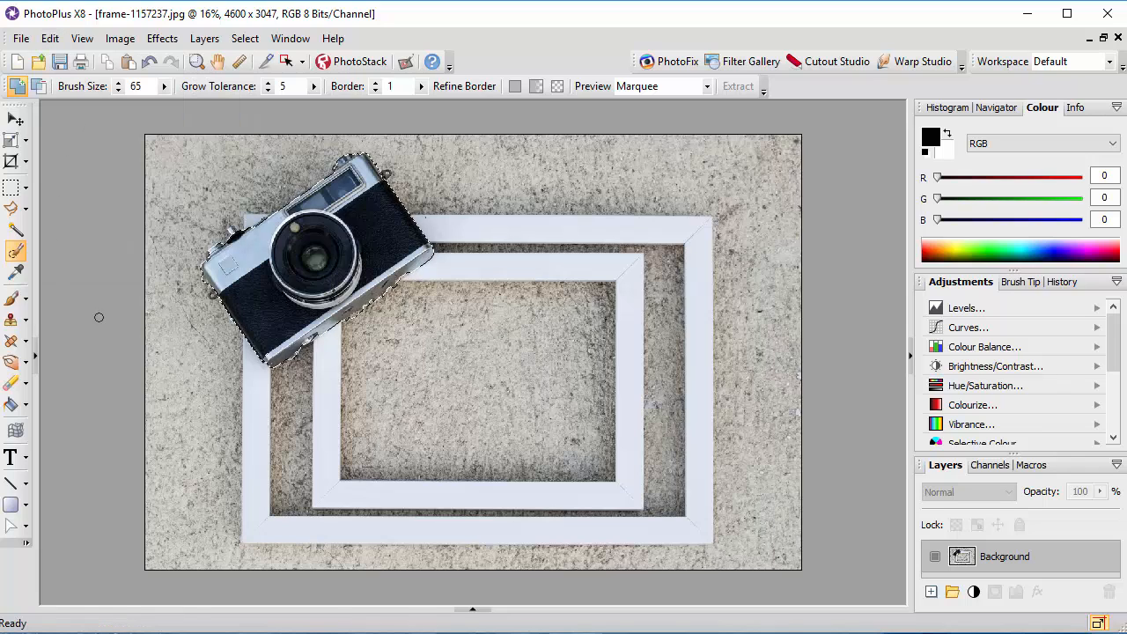
# Step: Switch to the blank Untitled1 document and paste the copied camera as a new image
pyautogui.click(473, 611)
pyautogui.click(177, 526)
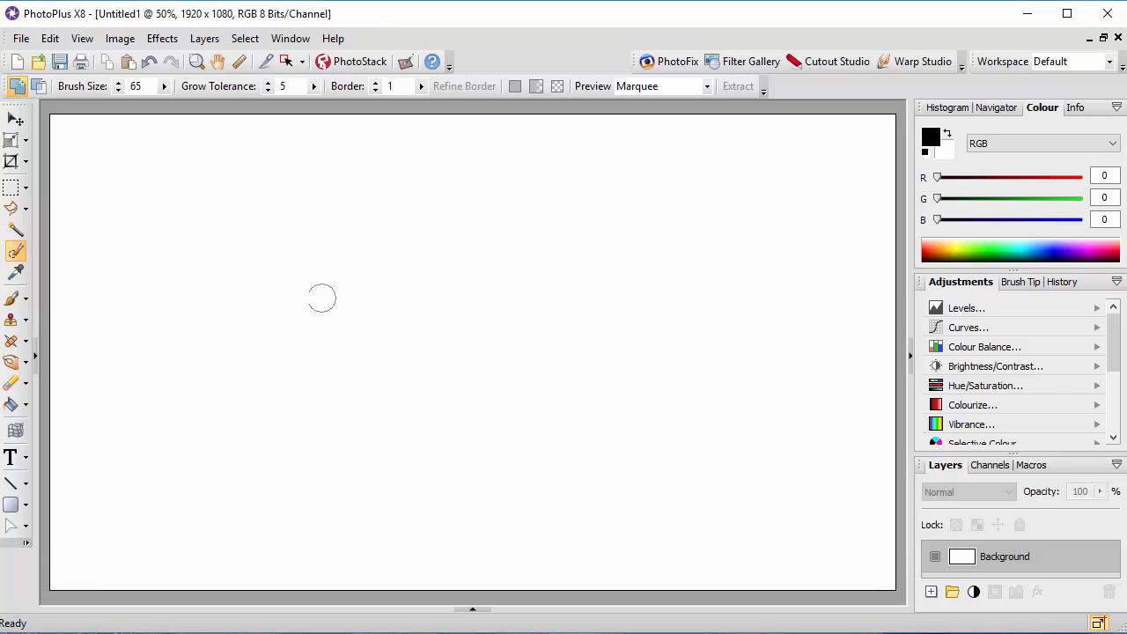
pyautogui.click(50, 40)
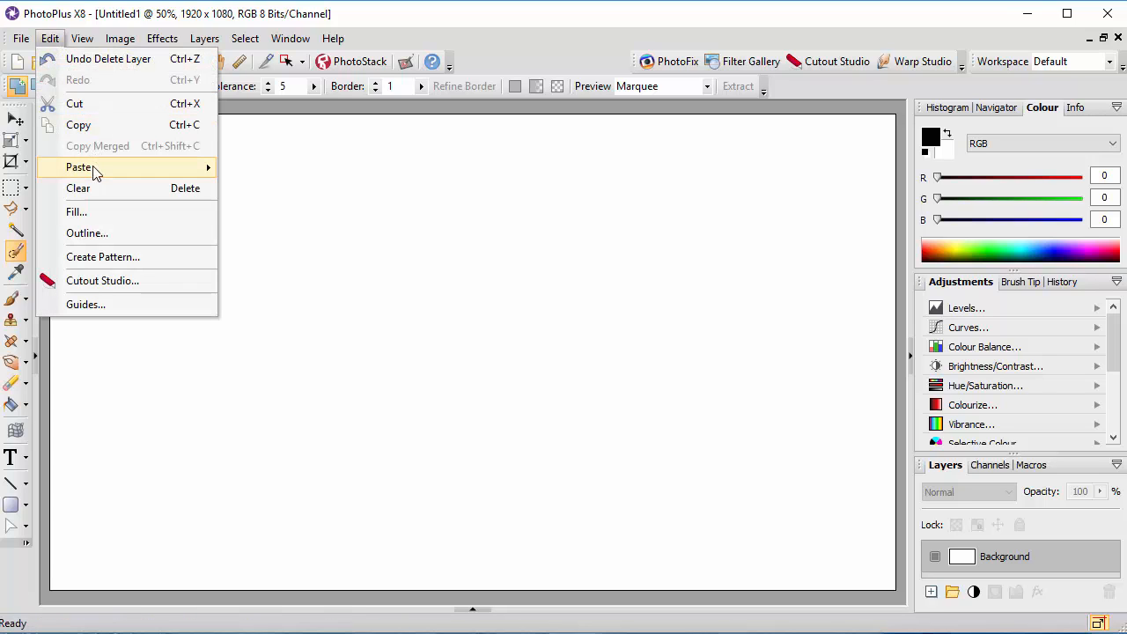
pyautogui.moveTo(96, 172)
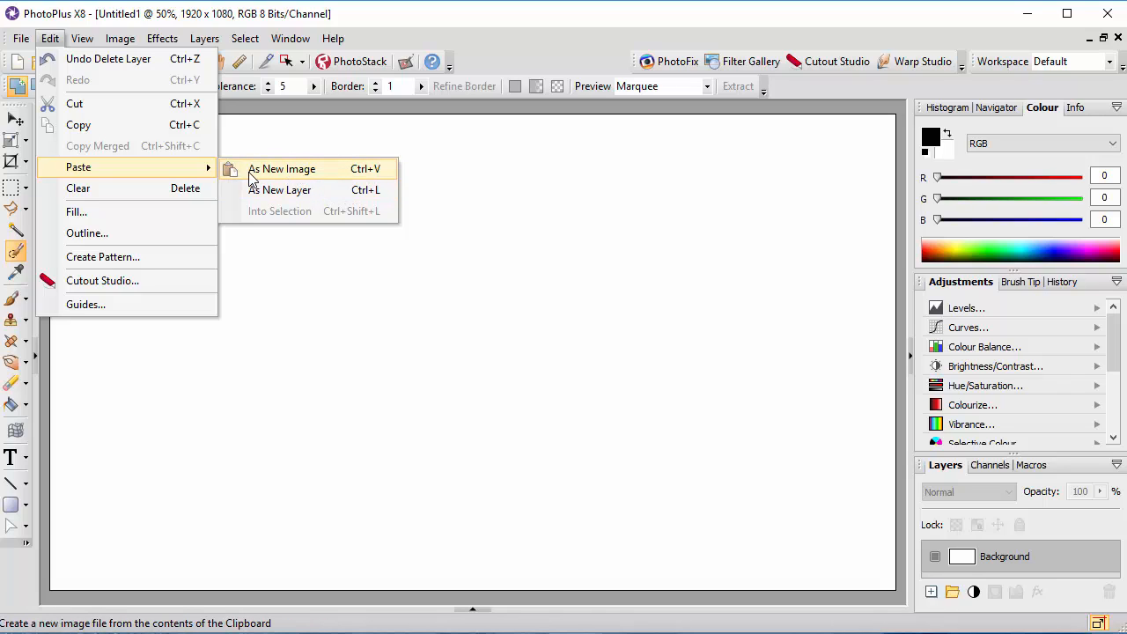
pyautogui.click(308, 174)
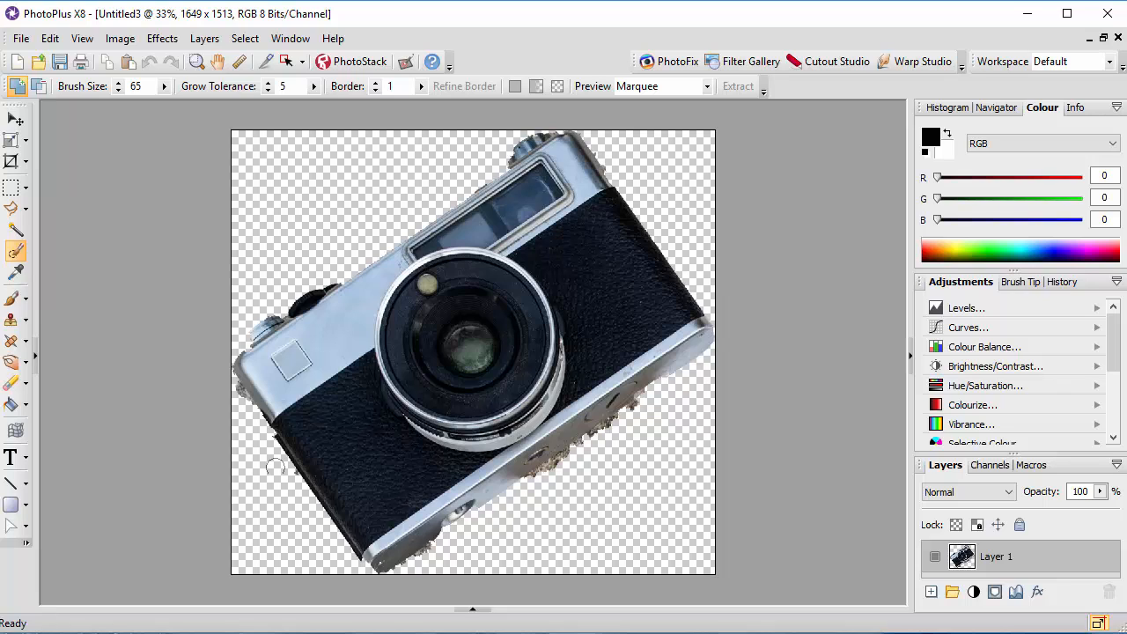
# Step: Return to the Untitled1 document, paste the camera as a new layer, and collapse the Adjustments panel
pyautogui.click(473, 610)
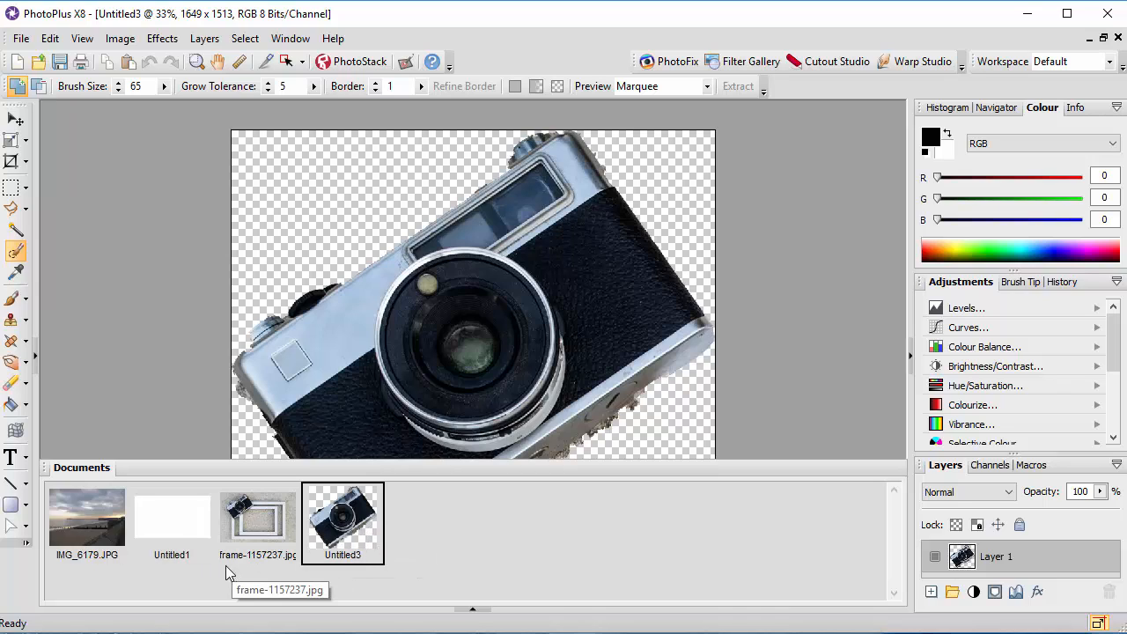
pyautogui.click(173, 529)
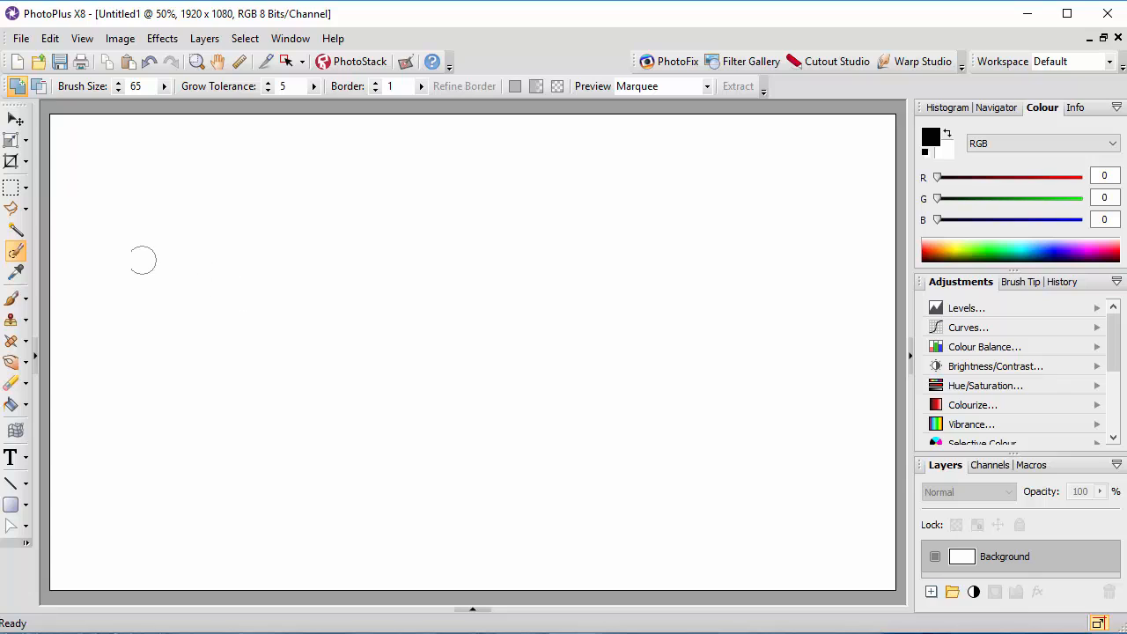
pyautogui.click(51, 40)
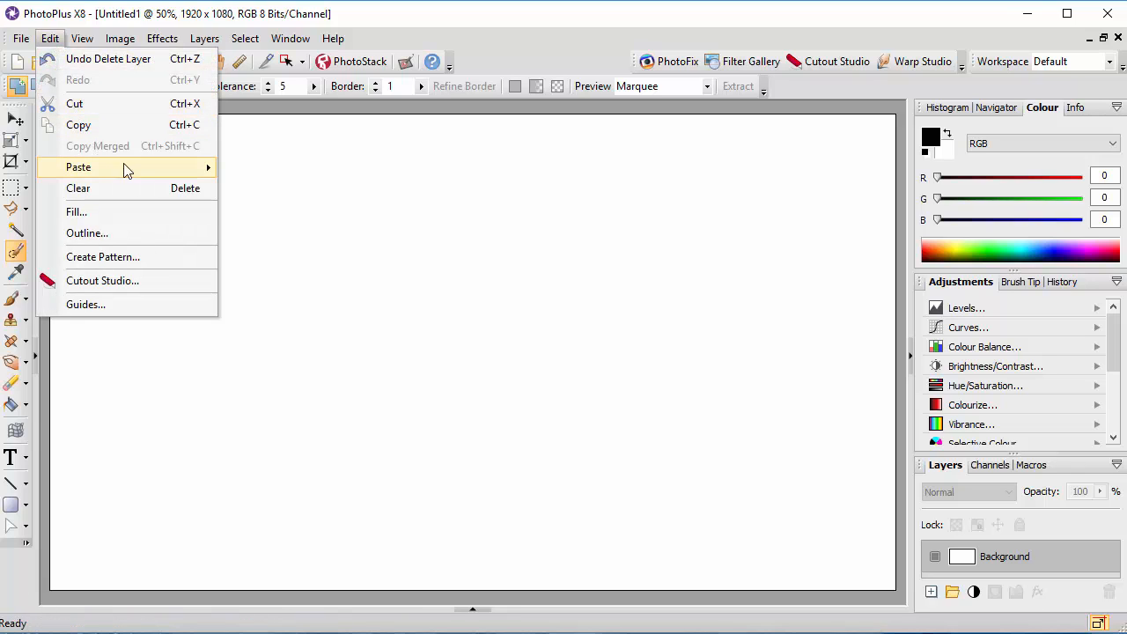
pyautogui.moveTo(188, 167)
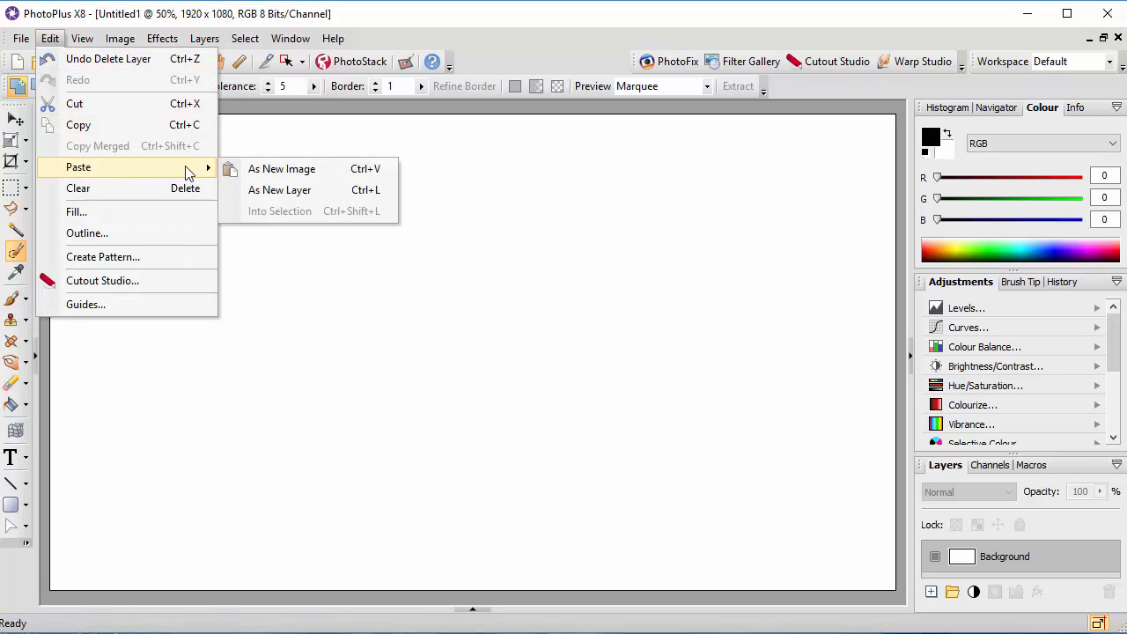
pyautogui.click(307, 192)
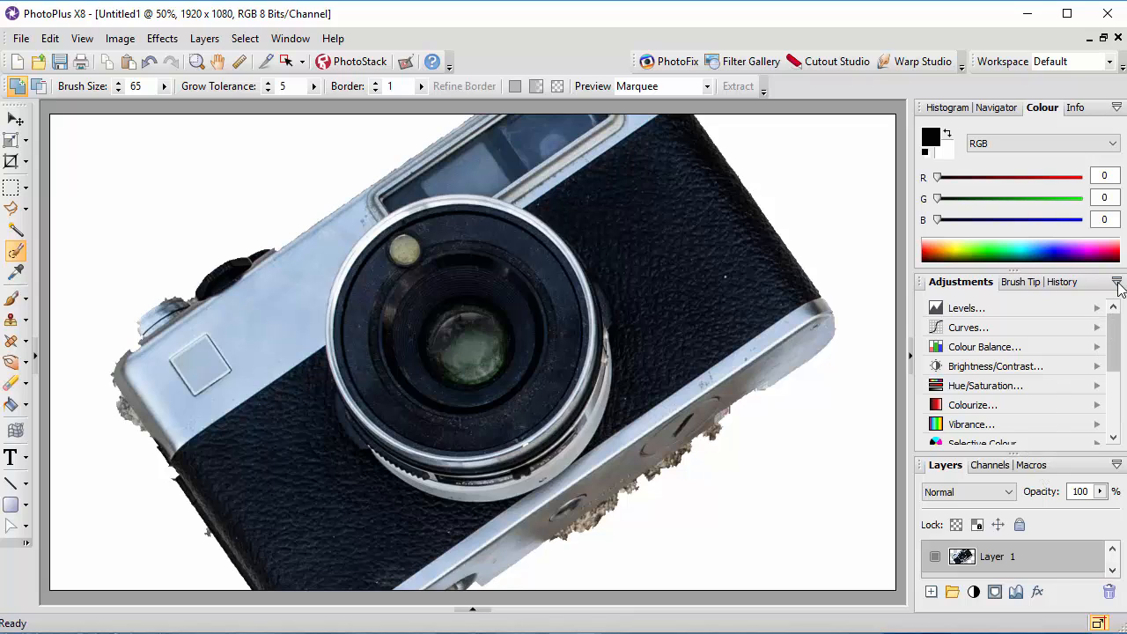
pyautogui.click(1117, 284)
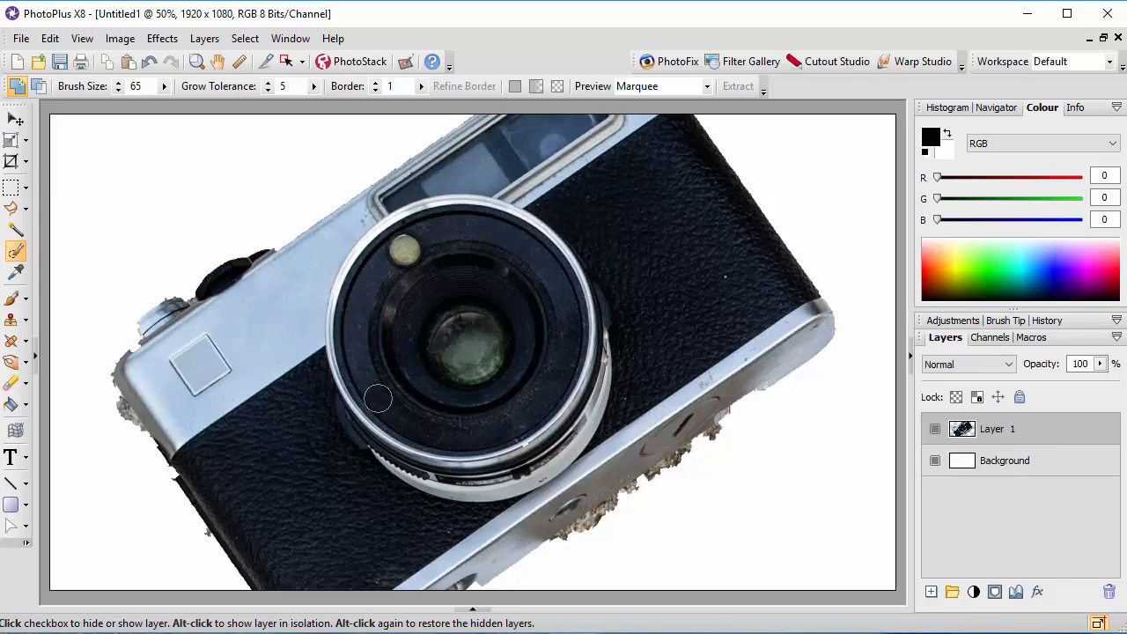
# Step: Scale the pasted camera layer down proportionally with the Deform tool and move it to the upper-left area of the canvas
pyautogui.scroll(-1, 376, 407)
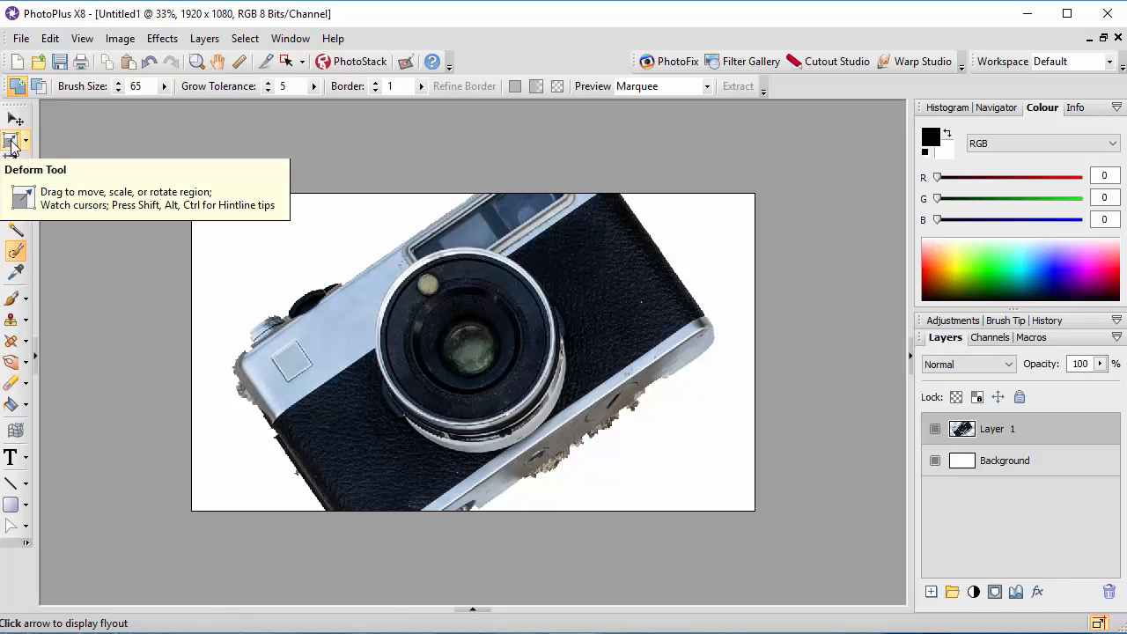
pyautogui.click(12, 144)
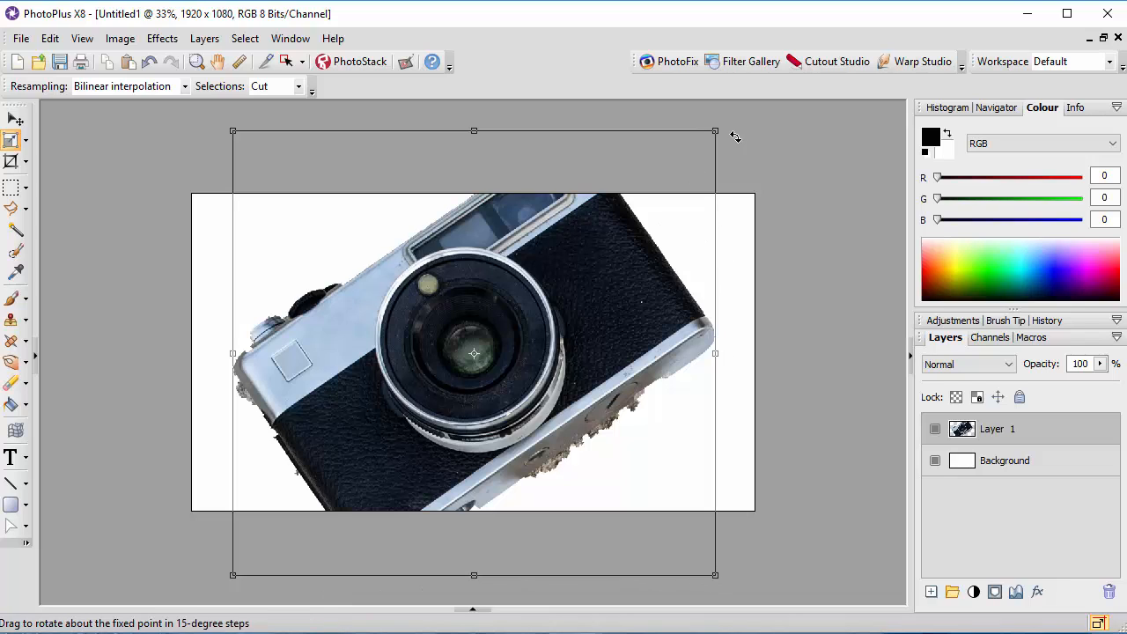
pyautogui.moveTo(716, 131); pyautogui.dragTo(508, 321)
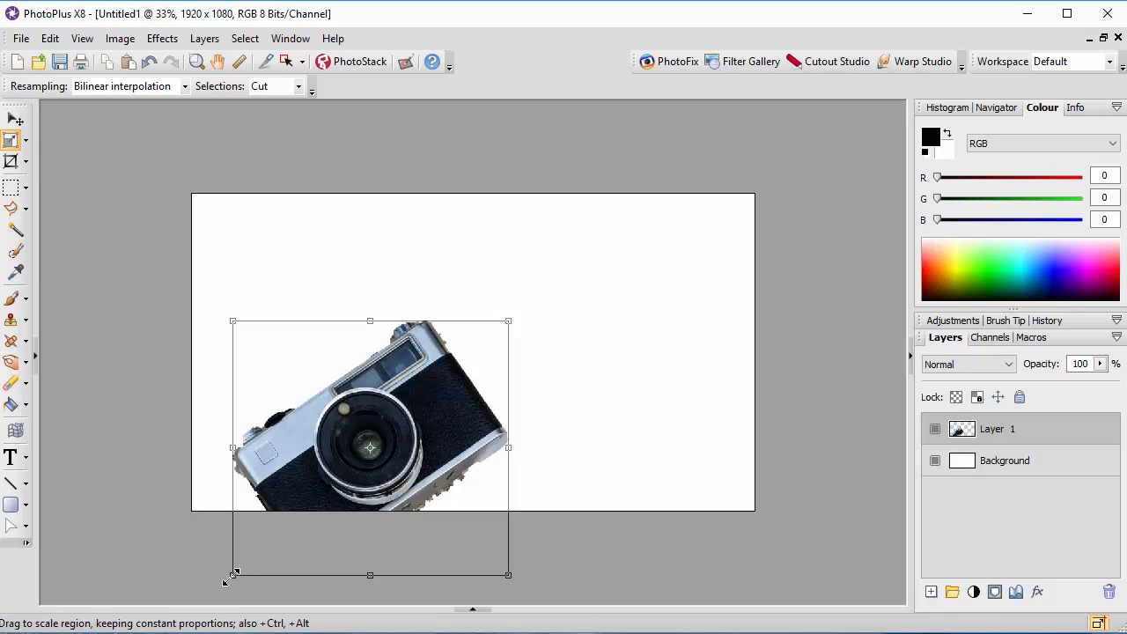
pyautogui.moveTo(232, 575); pyautogui.dragTo(266, 530)
pyautogui.moveTo(396, 456); pyautogui.dragTo(325, 348)
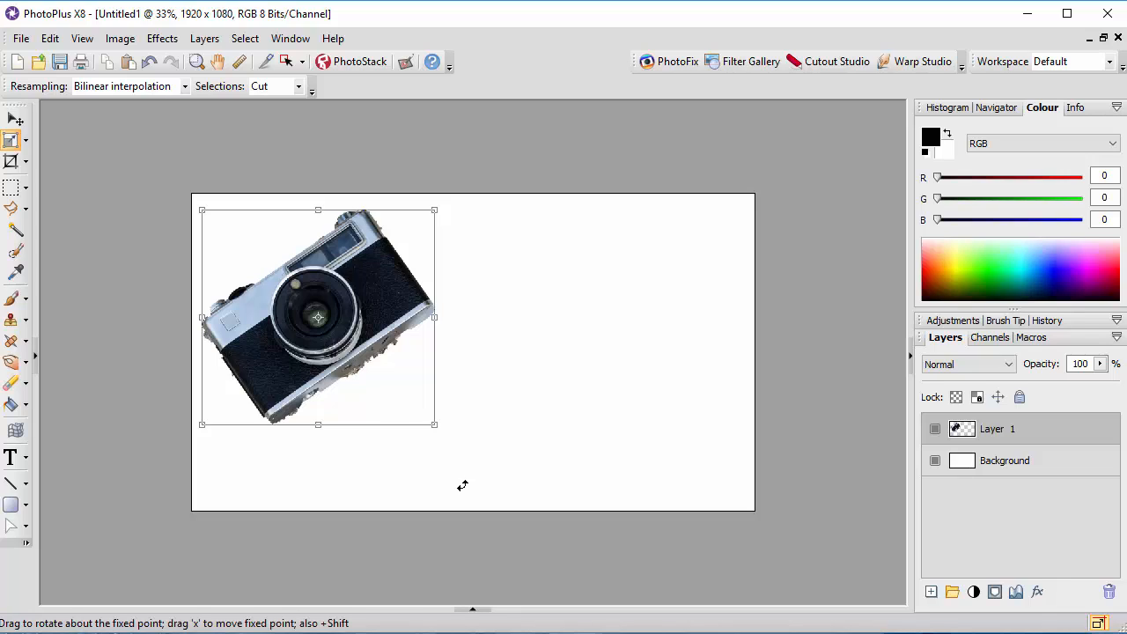
# Step: Switch to frame-1157237.jpg, leave the Deform tool, and cut the selected camera out of the photo
pyautogui.click(472, 610)
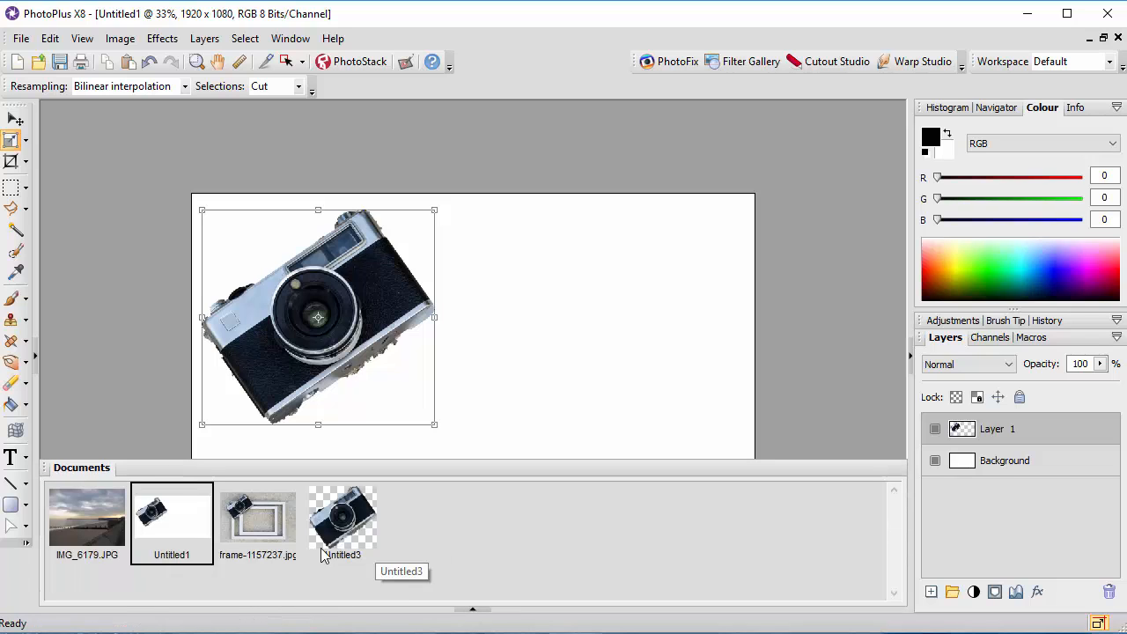
pyautogui.click(249, 529)
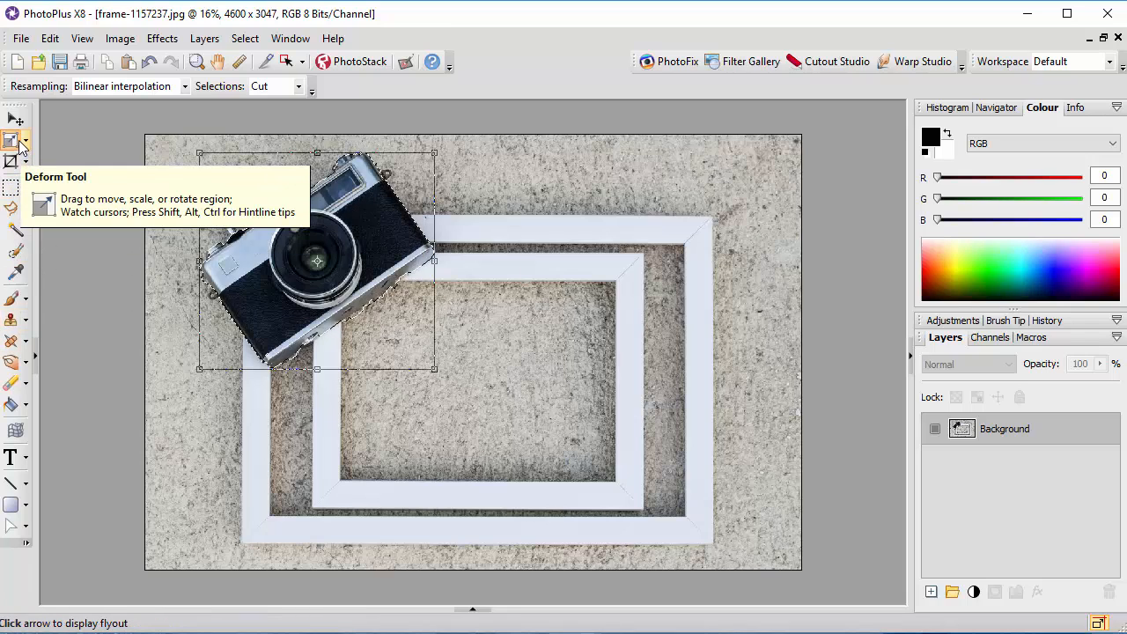
pyautogui.click(10, 190)
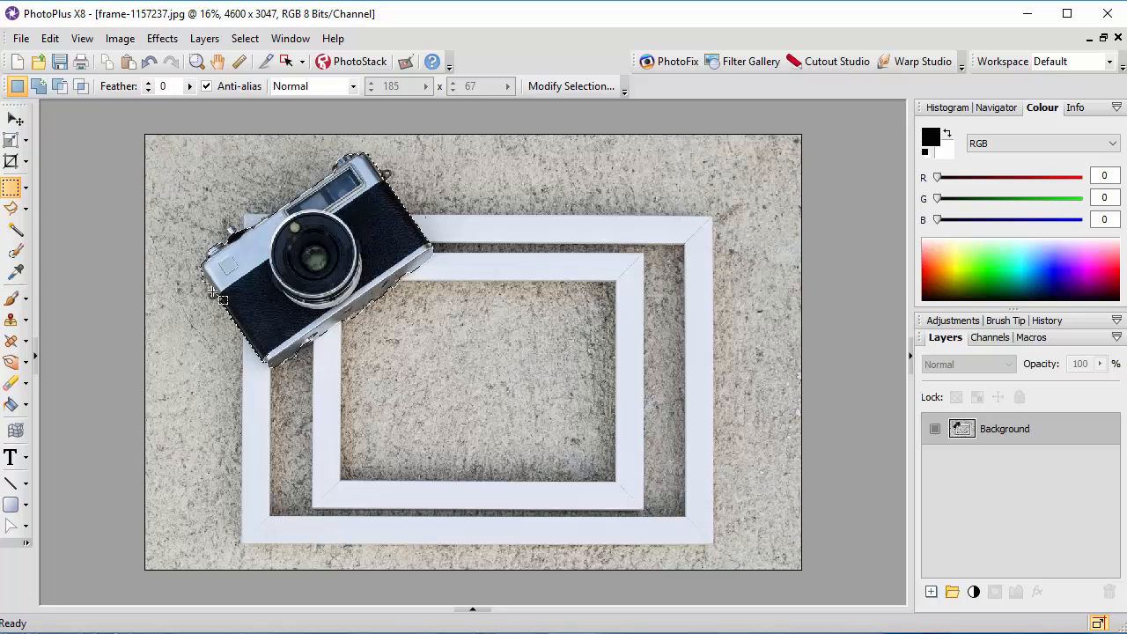
pyautogui.click(50, 39)
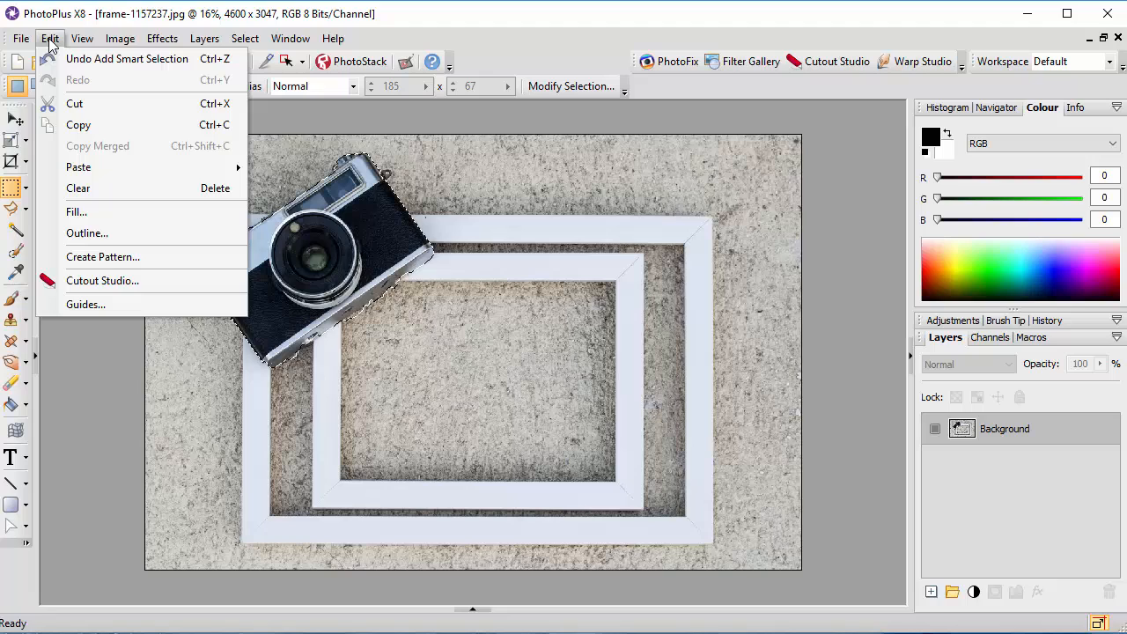
pyautogui.click(123, 104)
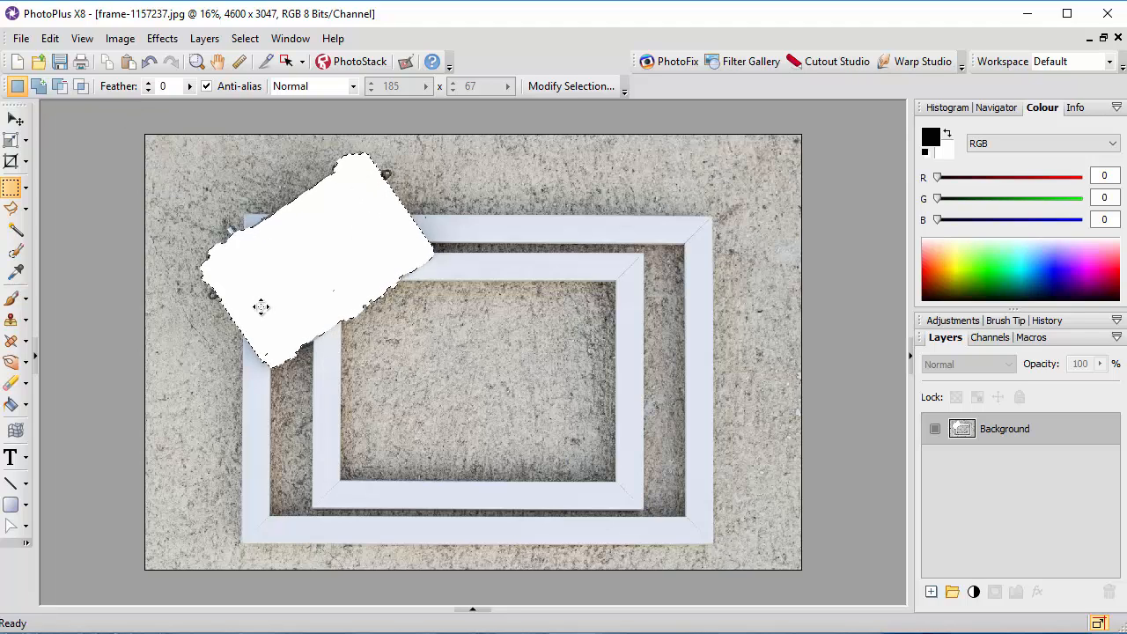
# Step: Return to the Untitled1 document and paste the cut camera as a new layer
pyautogui.click(471, 611)
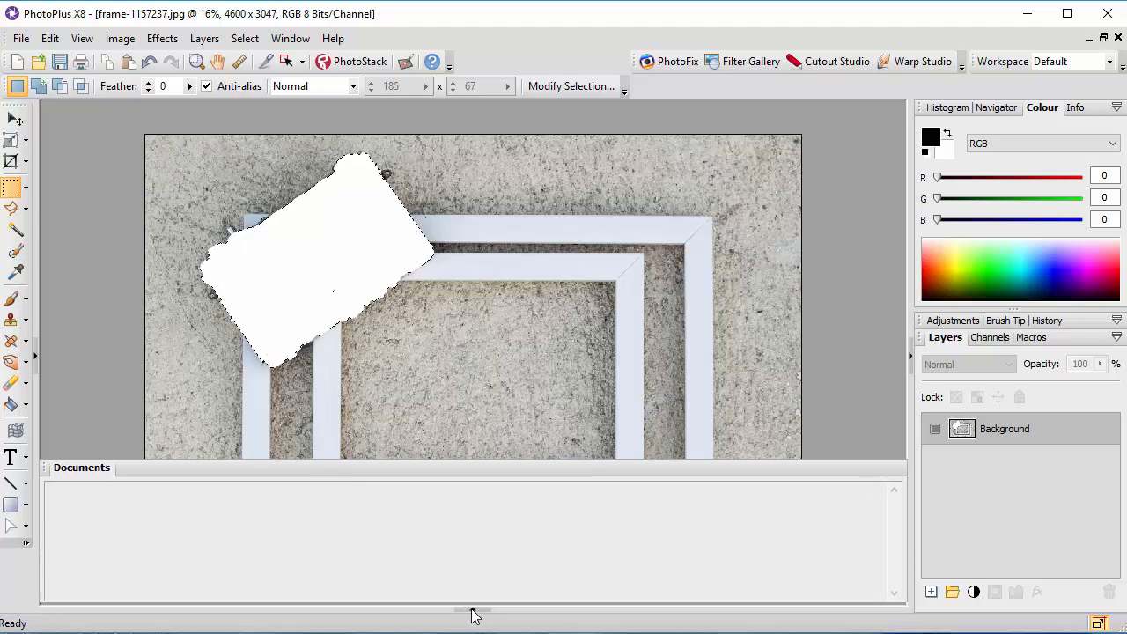
pyautogui.click(195, 526)
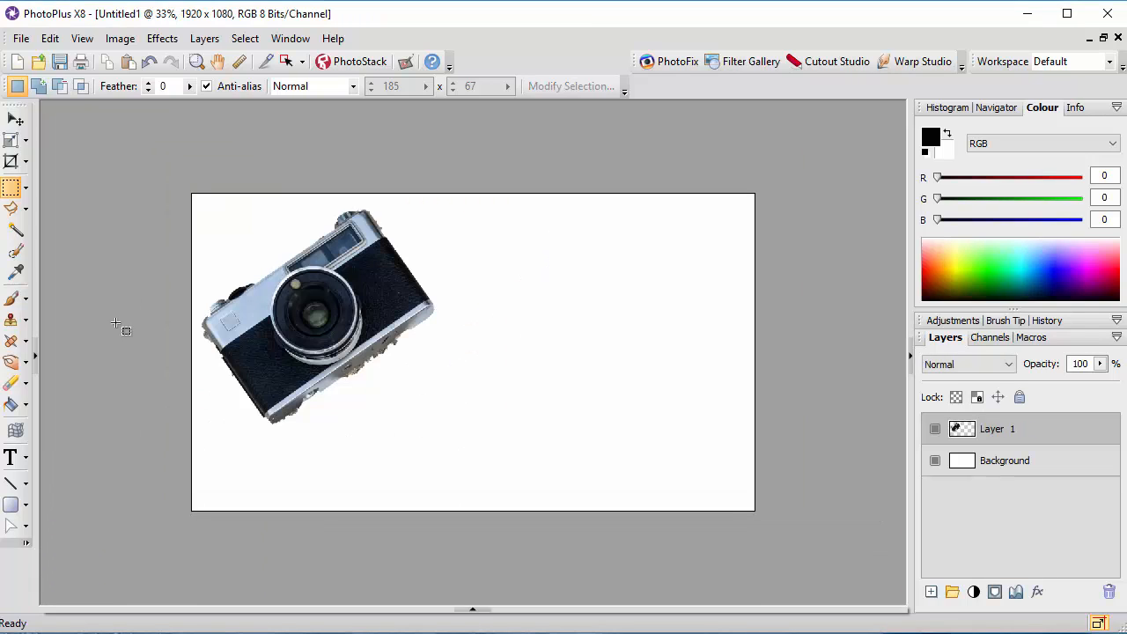
pyautogui.click(51, 39)
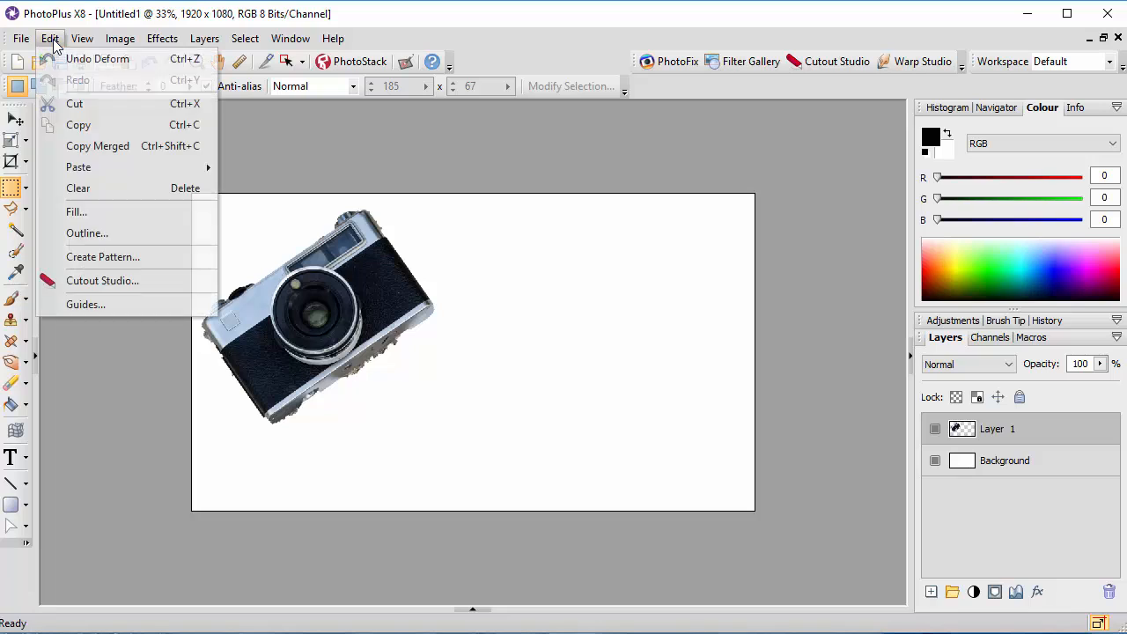
pyautogui.moveTo(85, 169)
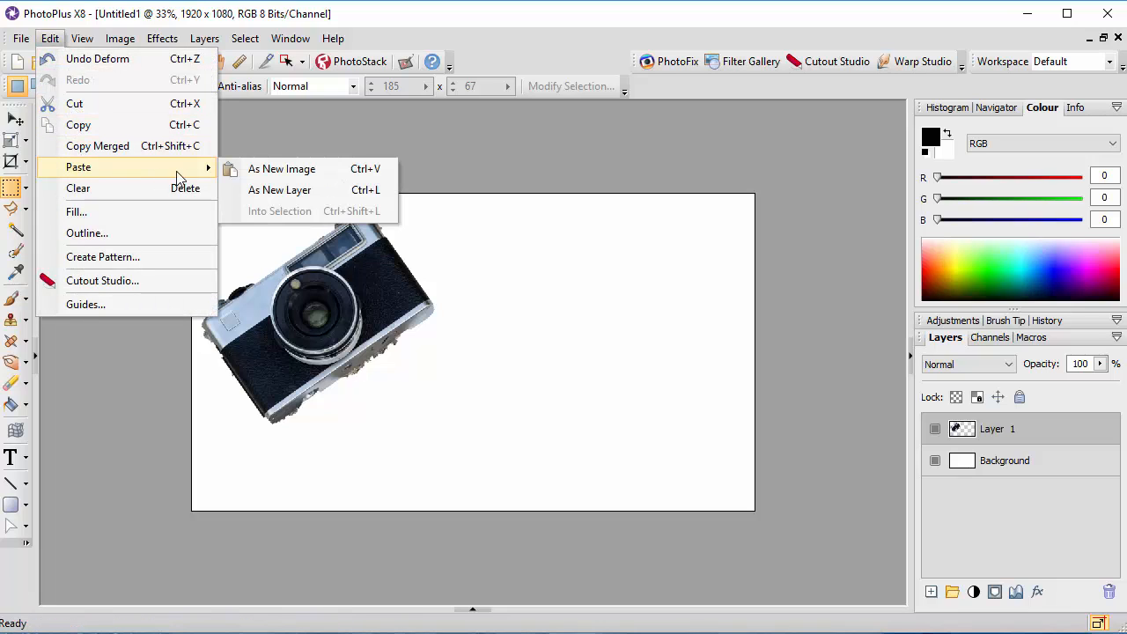
pyautogui.click(310, 197)
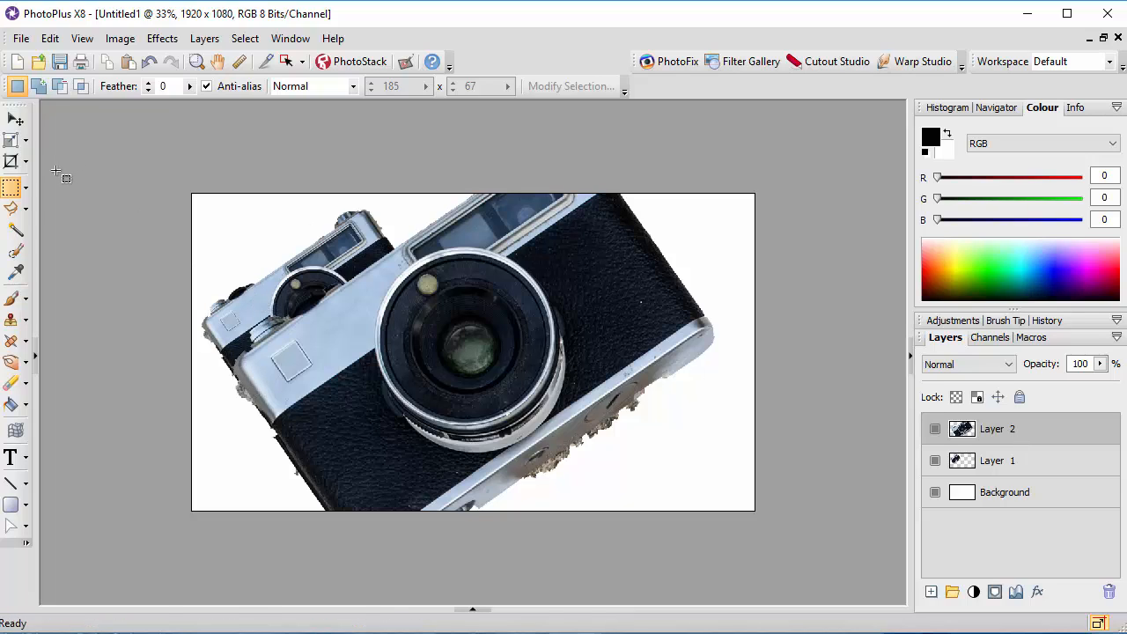
# Step: Scale the second camera layer down proportionally with the Deform tool and move it to the right half of the canvas
pyautogui.click(11, 141)
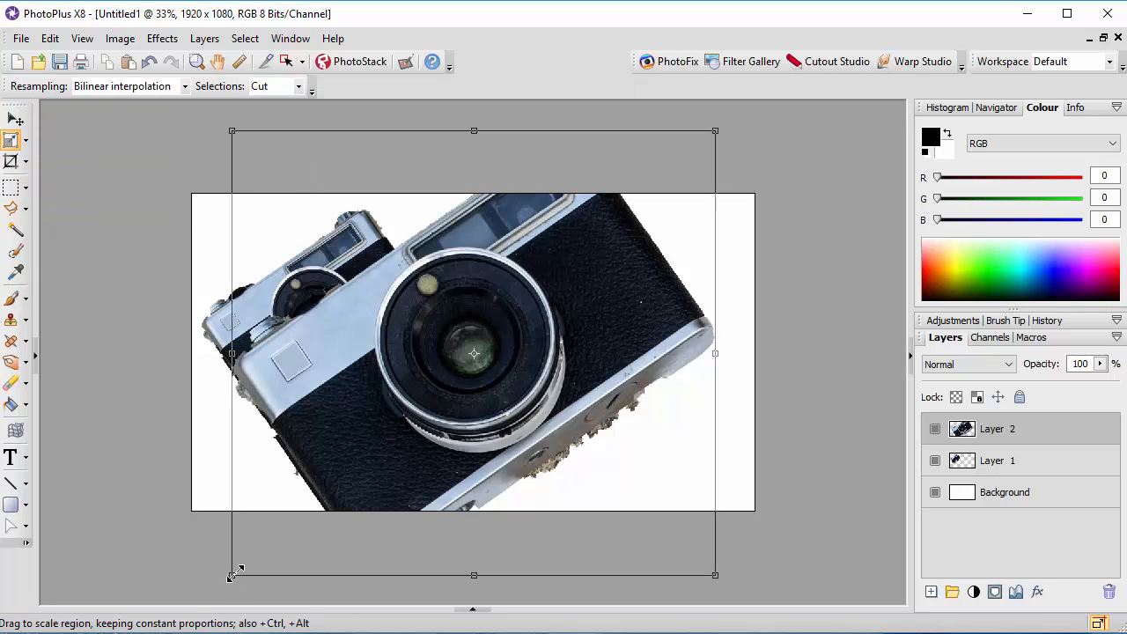
pyautogui.moveTo(232, 573); pyautogui.dragTo(363, 452)
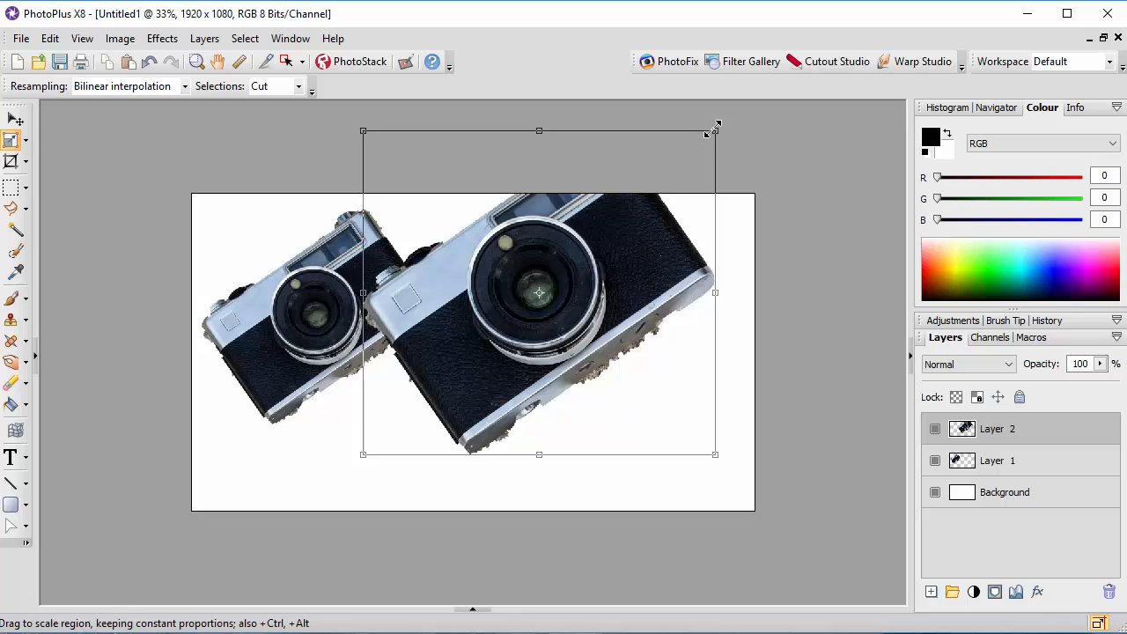
pyautogui.moveTo(721, 125); pyautogui.dragTo(638, 190)
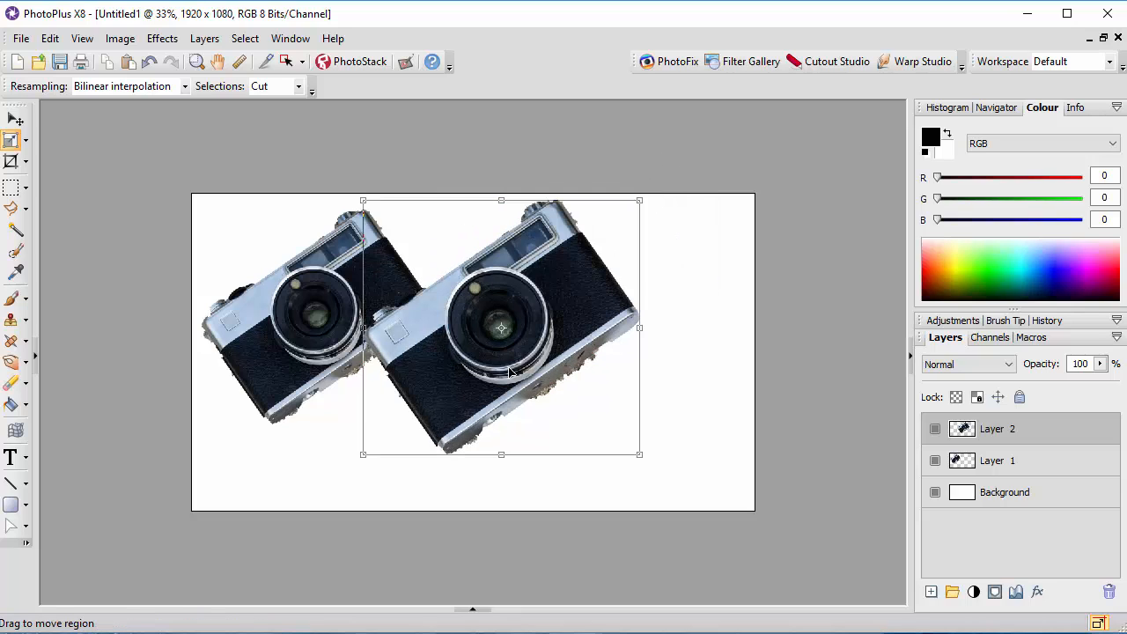
pyautogui.moveTo(473, 355); pyautogui.dragTo(583, 390)
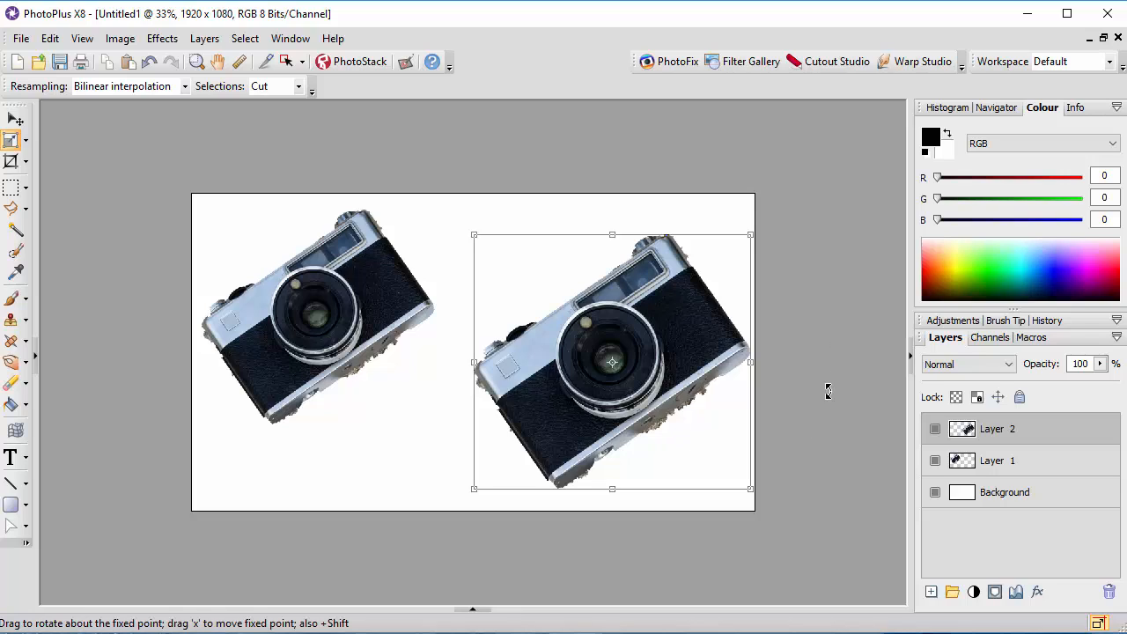
pyautogui.click(8, 191)
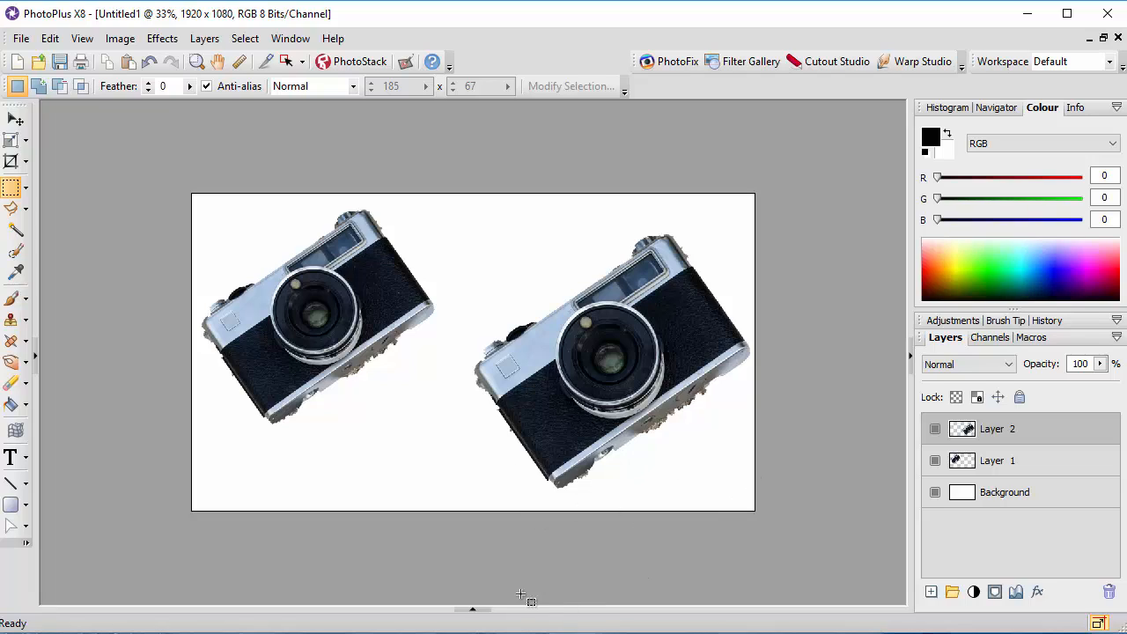
# Step: Switch from Untitled1 to the frame-1157237.jpg document
pyautogui.click(474, 610)
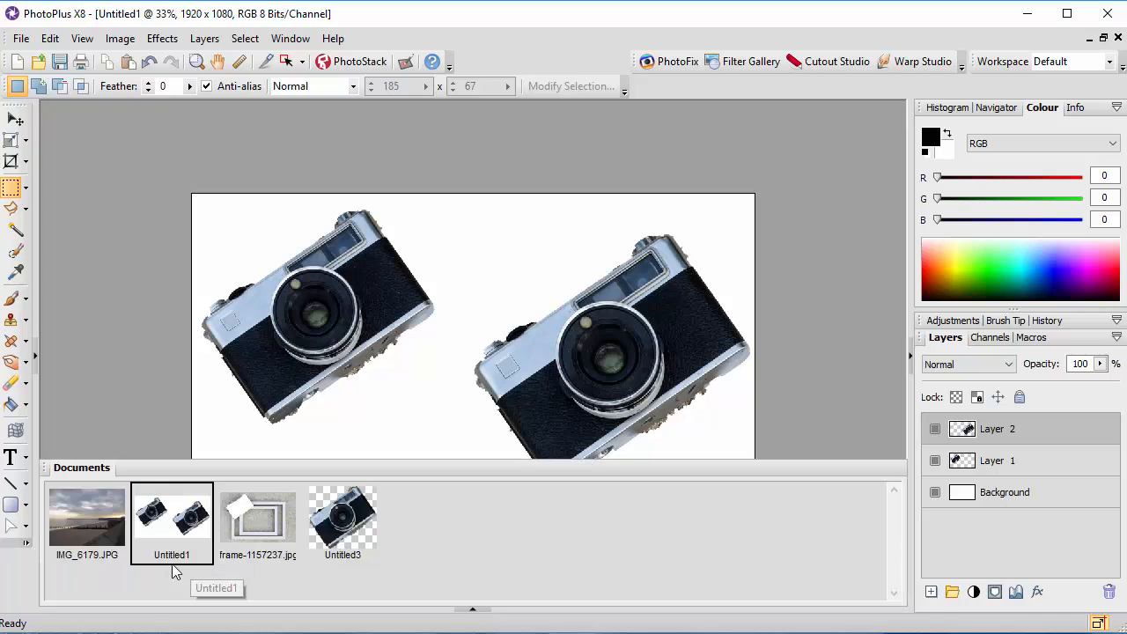
pyautogui.click(240, 531)
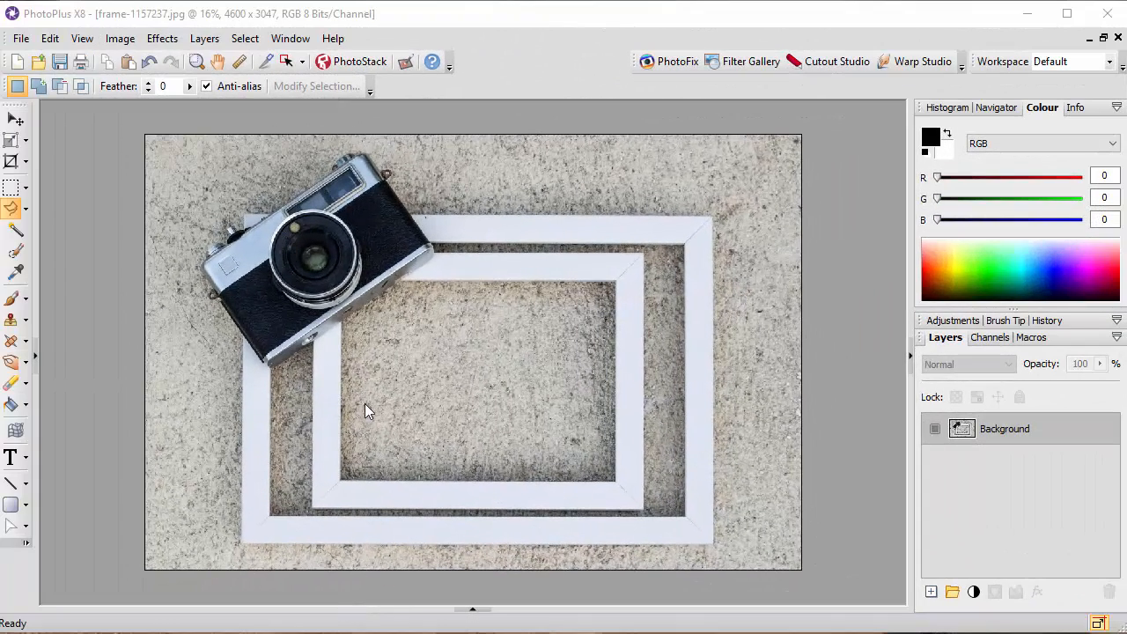
pyautogui.click(475, 610)
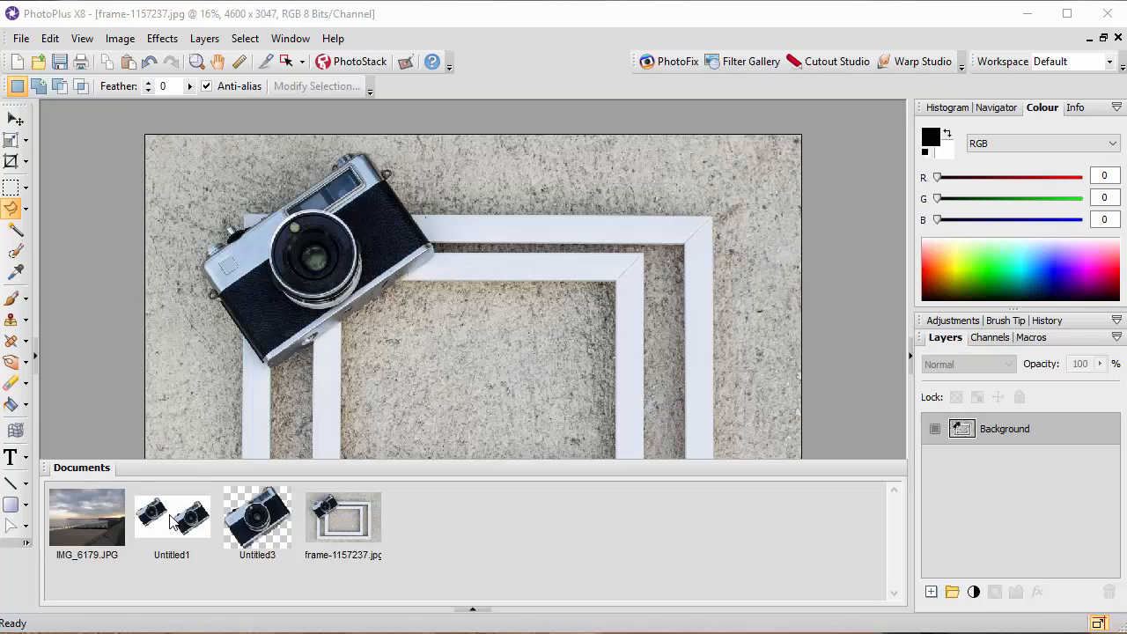
pyautogui.click(347, 526)
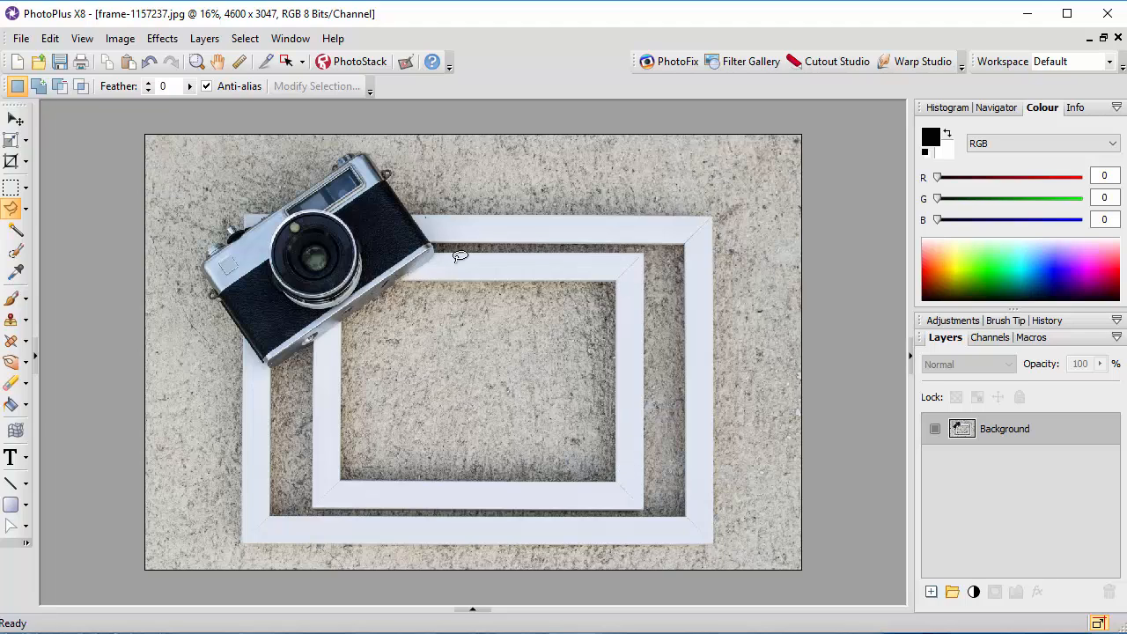
# Step: View the beach photo IMG_6179.JPG and return to the frame-1157237.jpg document
pyautogui.click(473, 610)
pyautogui.click(69, 509)
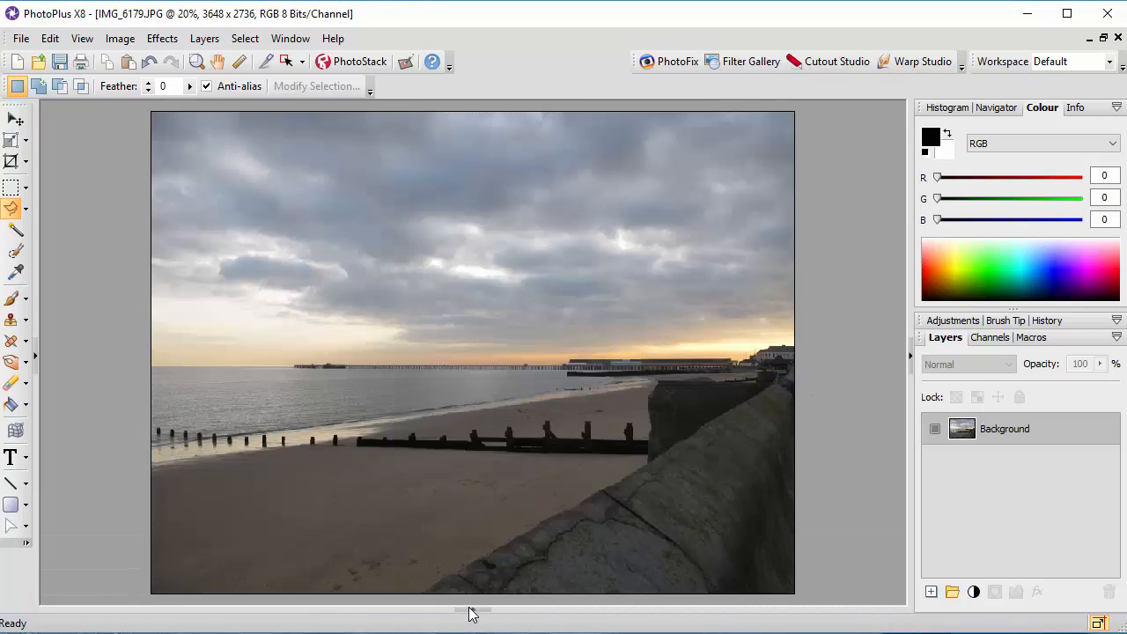
pyautogui.moveTo(469, 614)
pyautogui.click(342, 525)
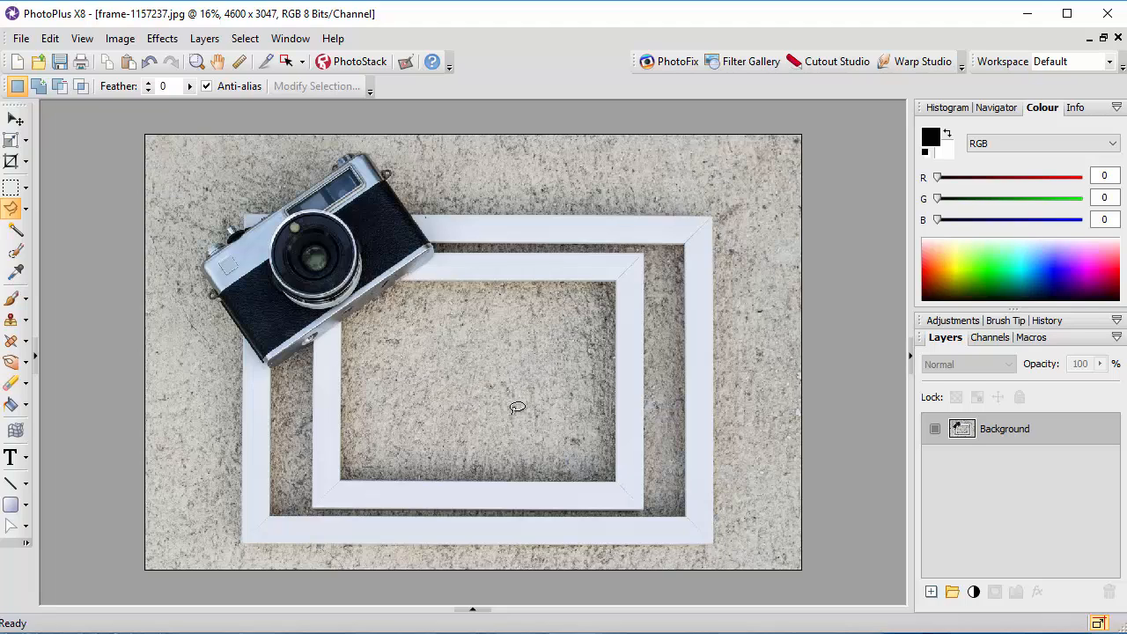
# Step: Select the concrete area inside the inner white frame with the lasso, following the frame's inner edges and the camera's lower edge
pyautogui.scroll(1, 364, 416)
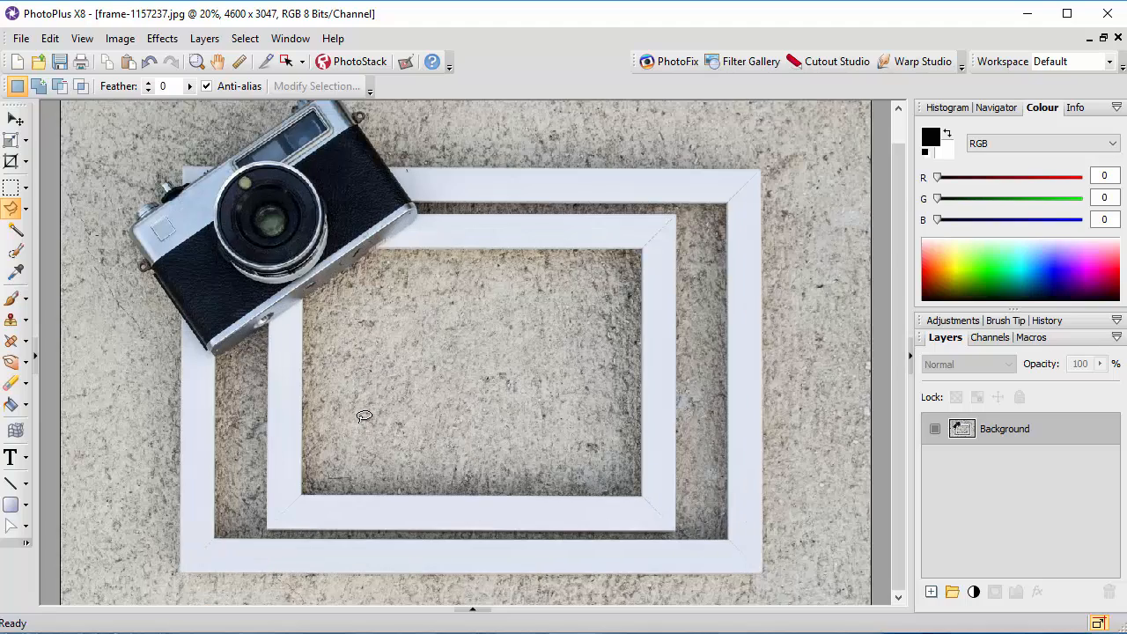
pyautogui.scroll(1, 364, 415)
pyautogui.scroll(1, 364, 416)
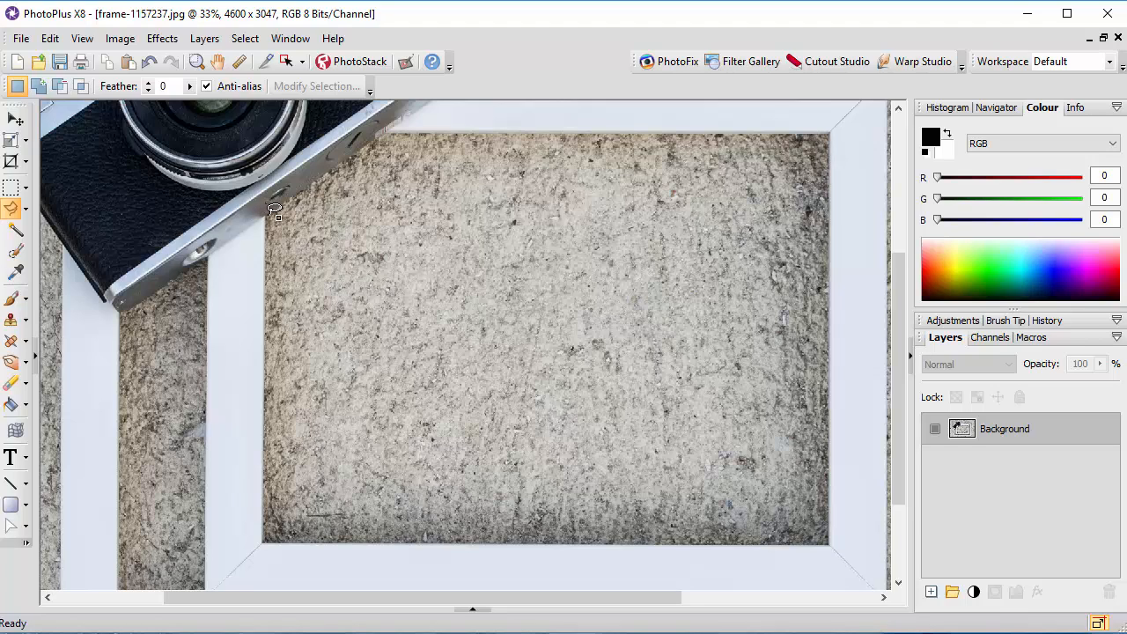
pyautogui.moveTo(362, 150); pyautogui.dragTo(402, 126)
pyautogui.moveTo(395, 128); pyautogui.dragTo(834, 128)
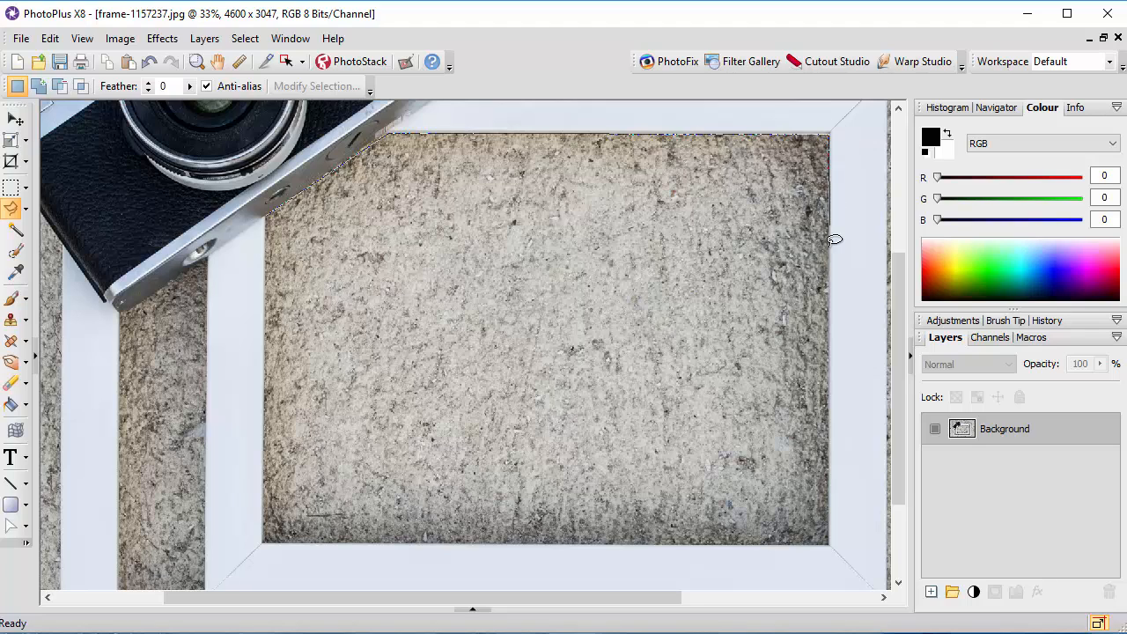
pyautogui.moveTo(835, 240); pyautogui.dragTo(834, 535)
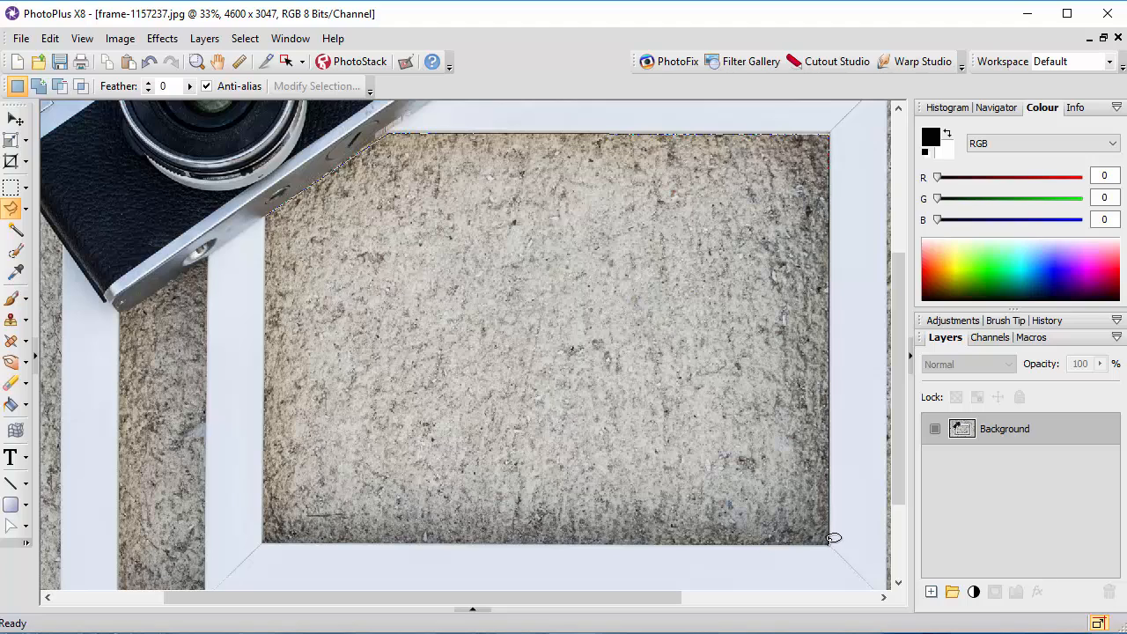
pyautogui.moveTo(693, 539)
pyautogui.mouseDown()
pyautogui.moveTo(257, 541)
pyautogui.moveTo(268, 537)
pyautogui.mouseUp()
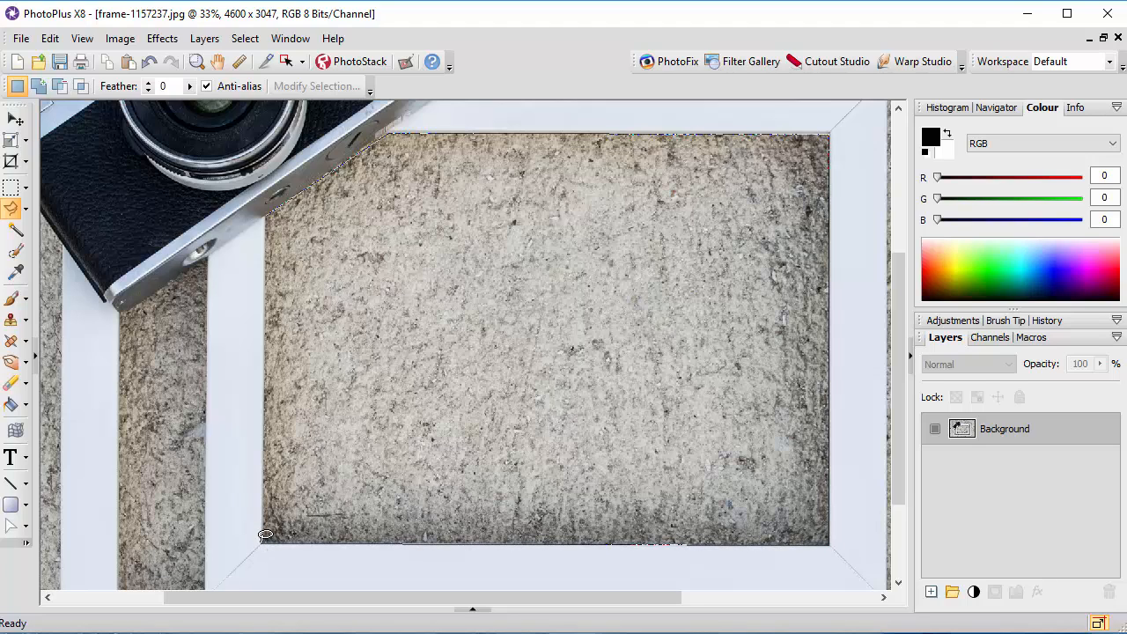
pyautogui.moveTo(270, 363)
pyautogui.mouseDown()
pyautogui.moveTo(272, 210)
pyautogui.moveTo(272, 222)
pyautogui.mouseUp()
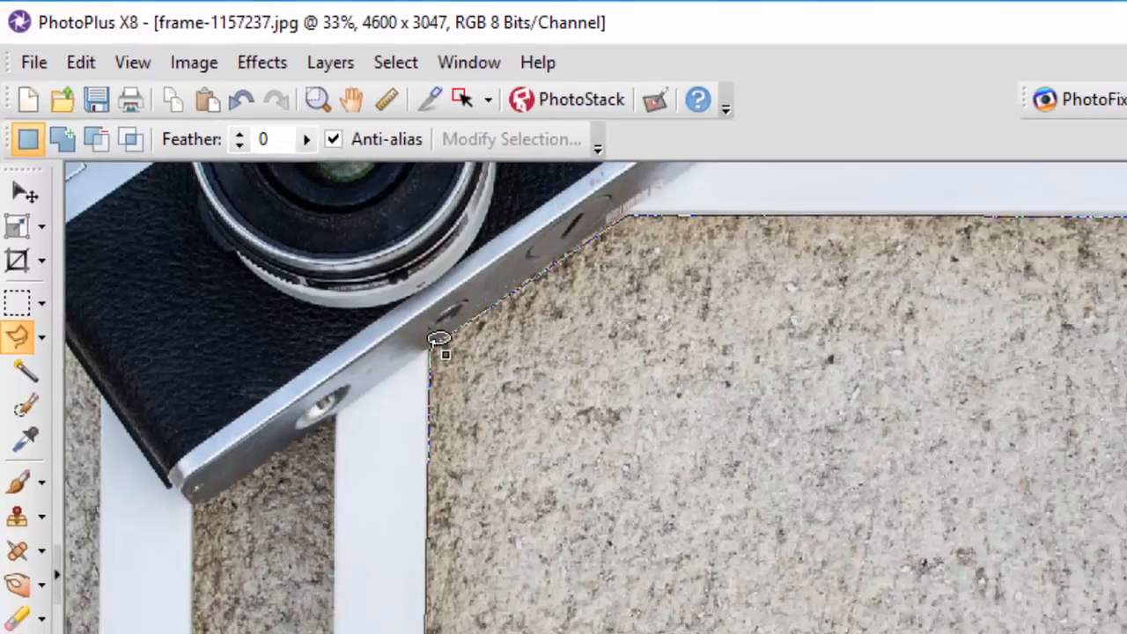
pyautogui.click(438, 340)
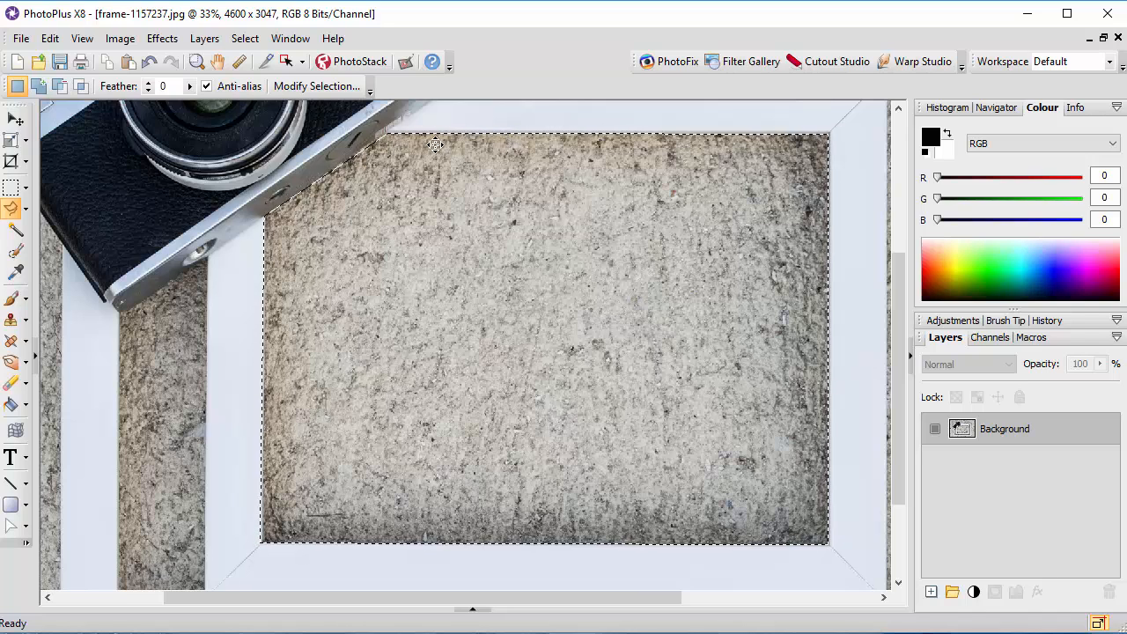
# Step: Apply Modify Selection to the selected area inside the inner frame
pyautogui.click(318, 85)
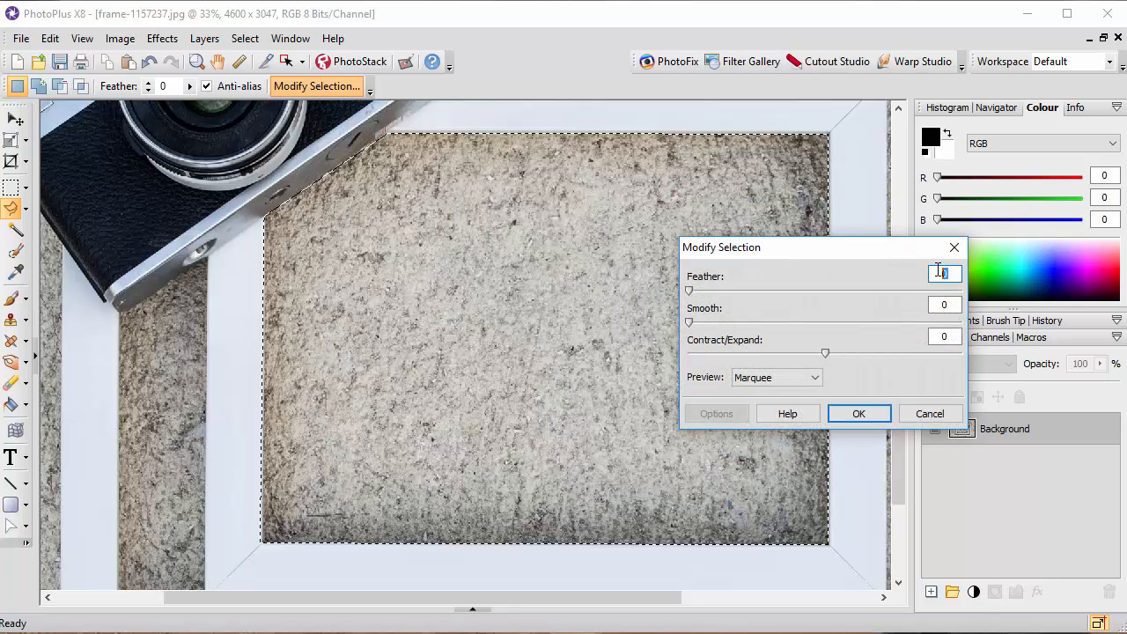
pyautogui.click(885, 416)
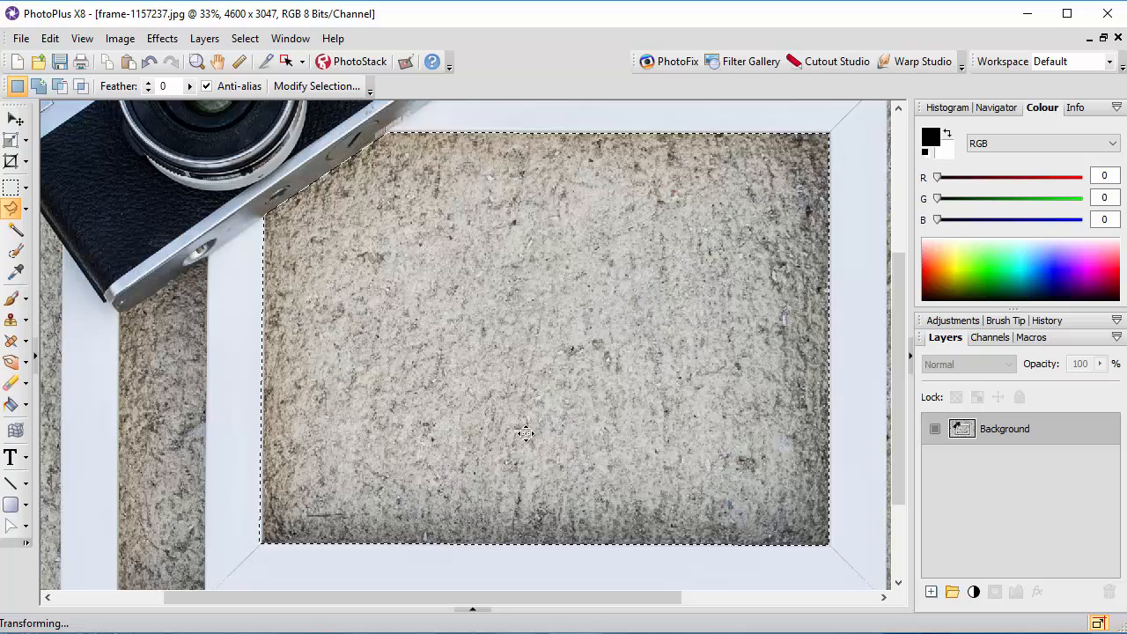
pyautogui.scroll(-1, 526, 432)
pyautogui.scroll(-1, 526, 432)
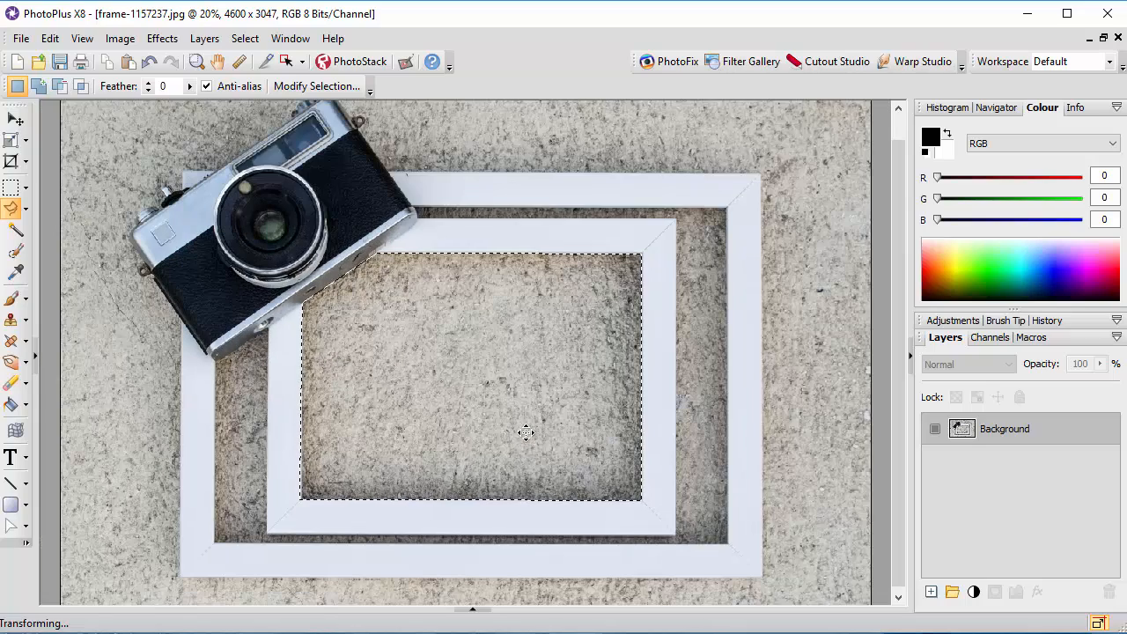
pyautogui.scroll(-1, 546, 410)
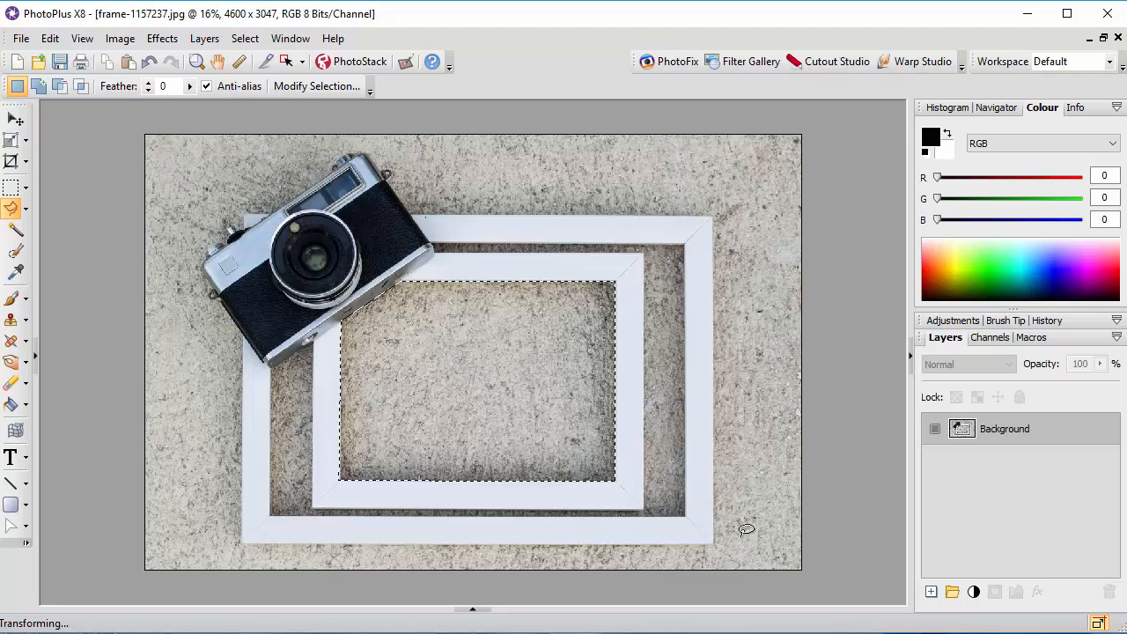
# Step: Duplicate the Background layer as Background Copy and clear the selected area inside the inner frame on the copy
pyautogui.click(475, 611)
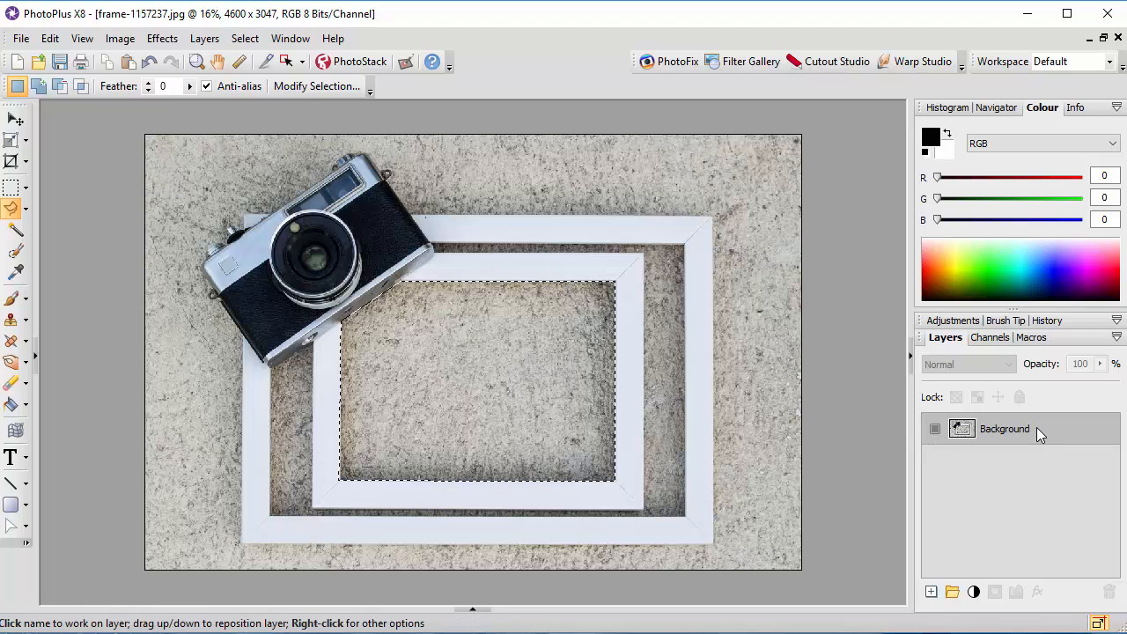
pyautogui.rightClick(1037, 427)
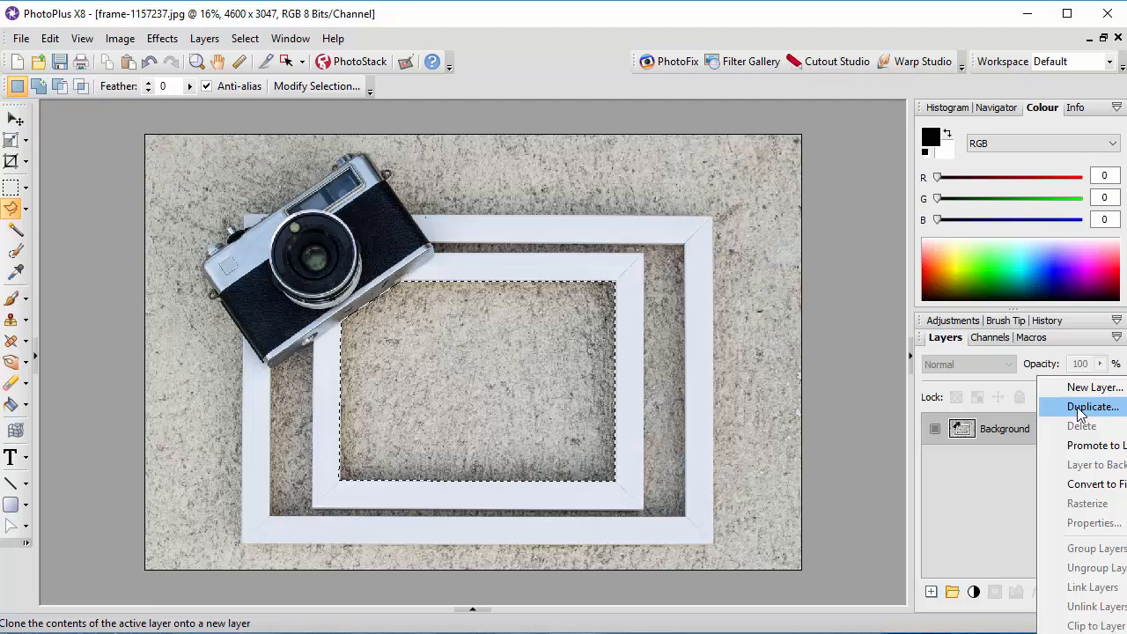
pyautogui.rightClick(940, 422)
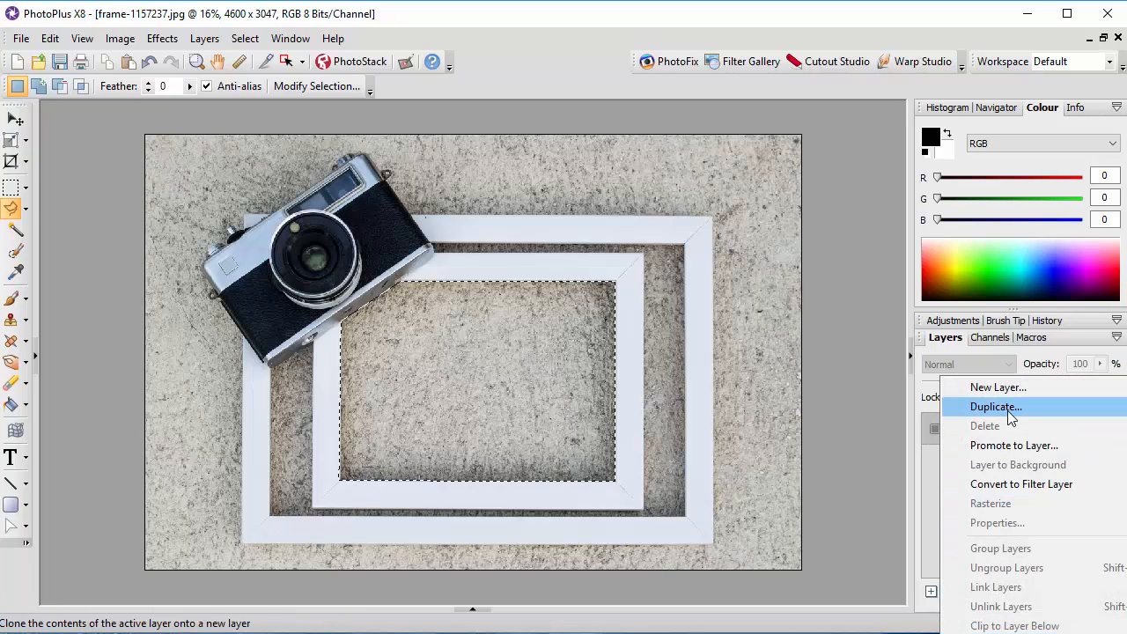
pyautogui.click(1035, 408)
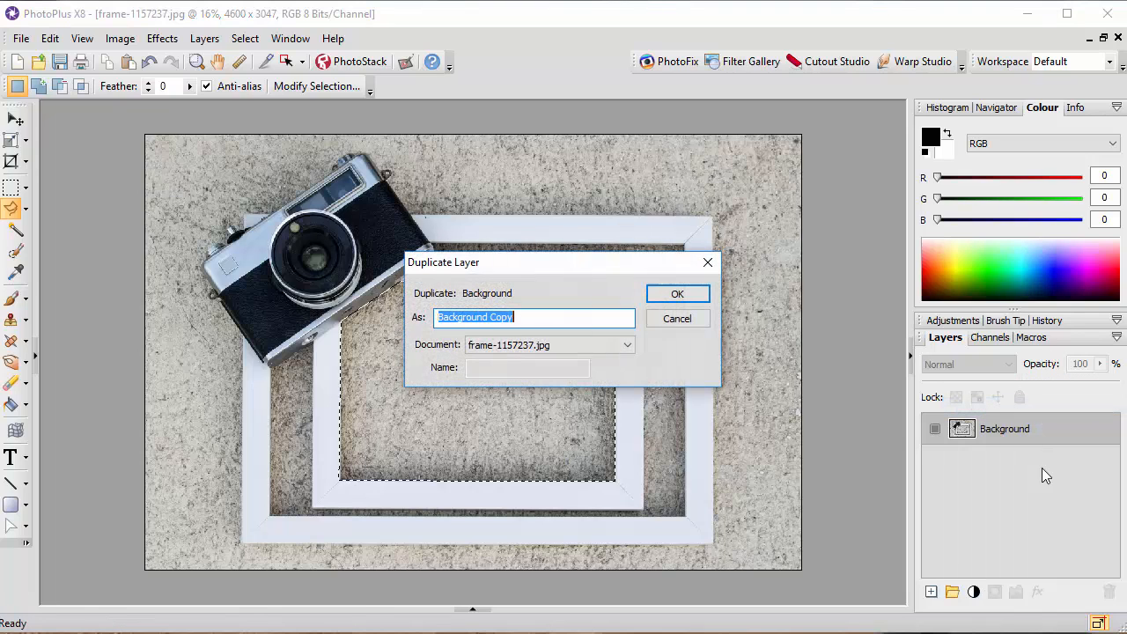
pyautogui.click(669, 299)
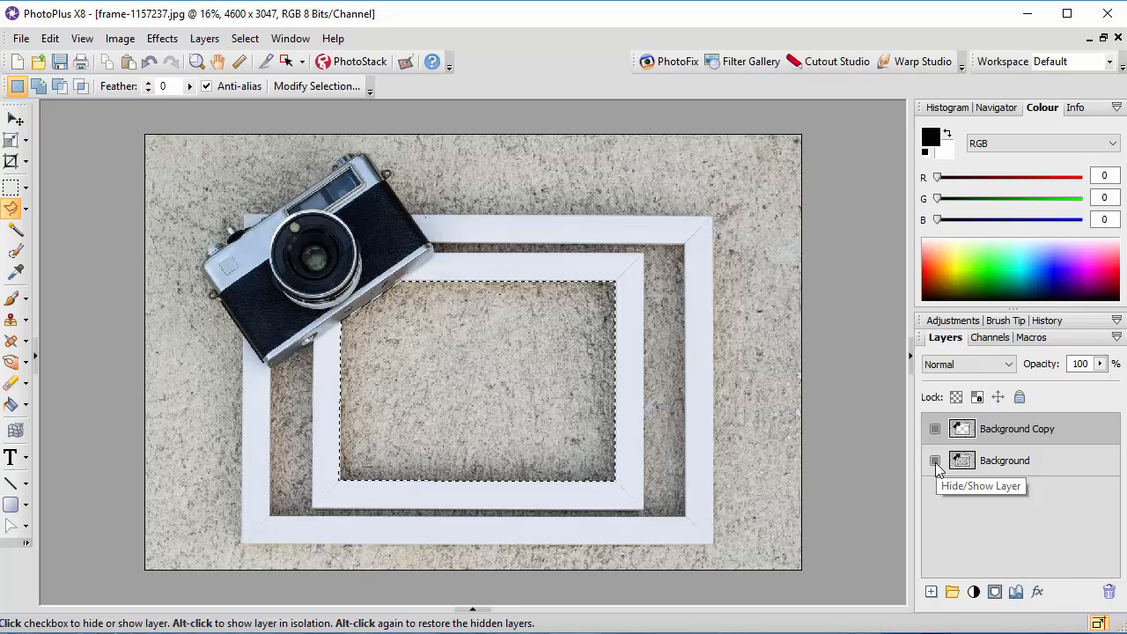
# Step: Toggle the Background layer's visibility to check the cleared frame area, leaving Background shown as the active layer
pyautogui.click(935, 462)
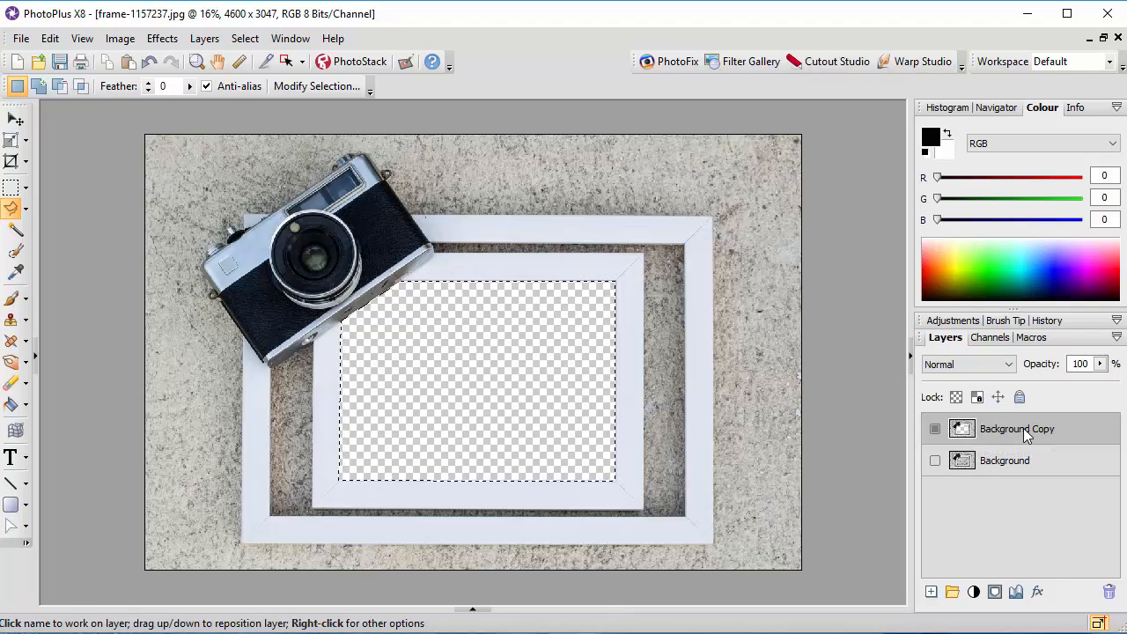
pyautogui.click(935, 464)
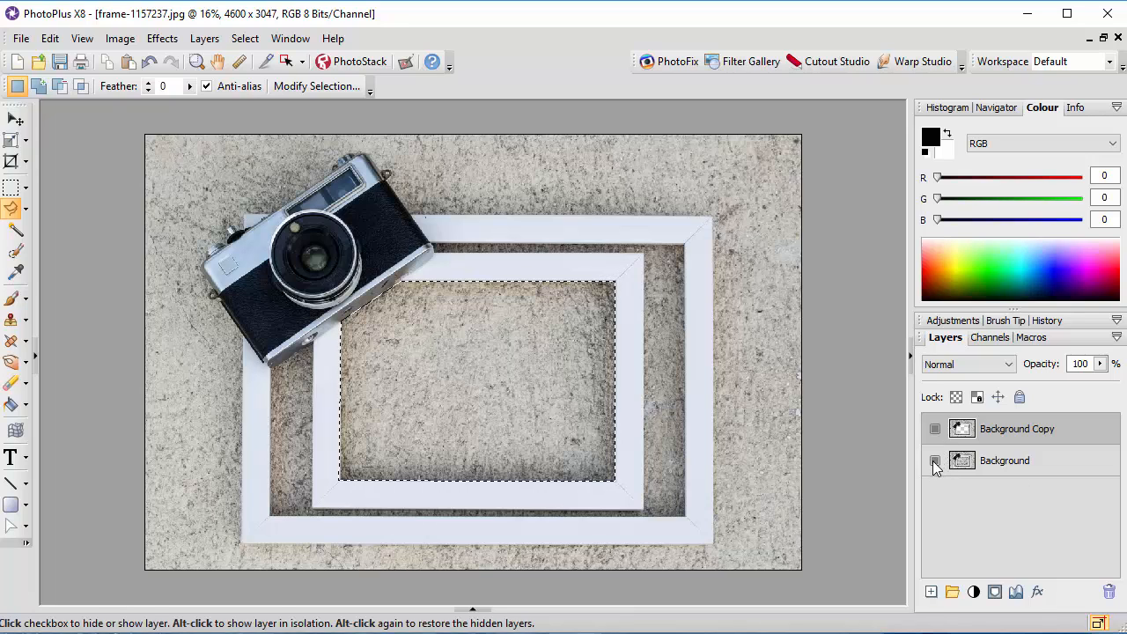
pyautogui.click(1041, 458)
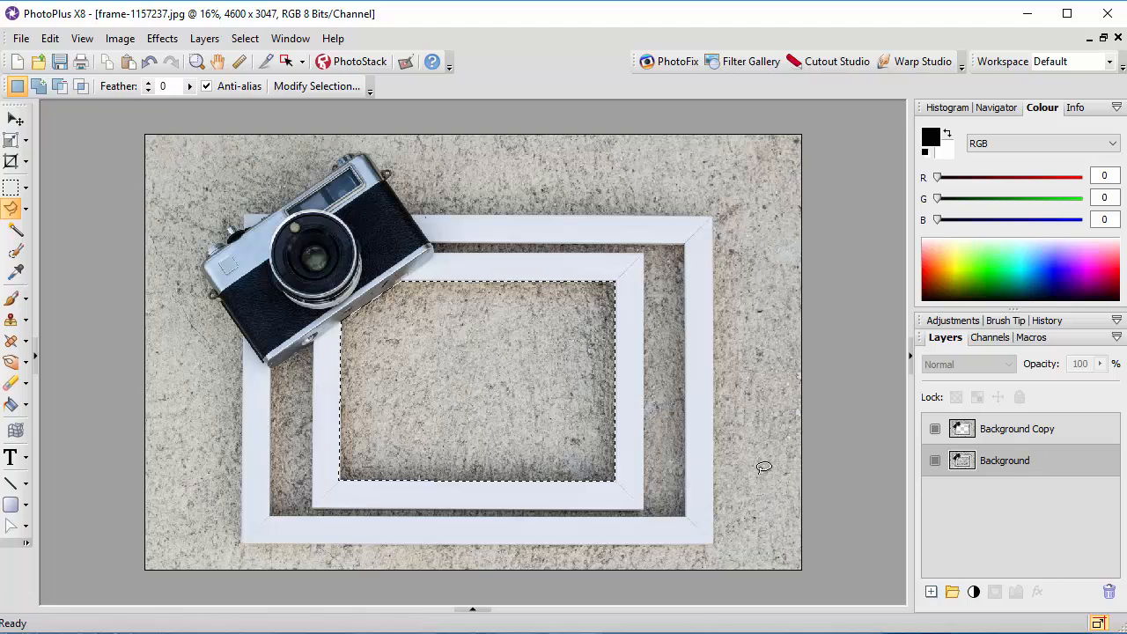
# Step: Switch to the IMG_6179.JPG document, select the entire beach photo and copy it
pyautogui.click(471, 610)
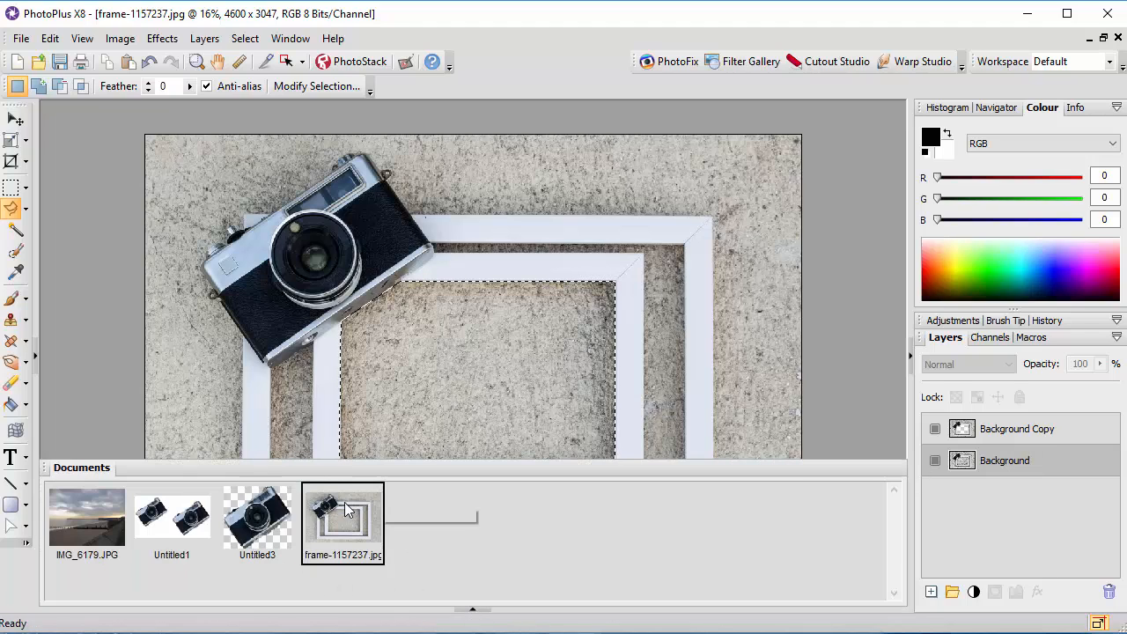
pyautogui.click(64, 519)
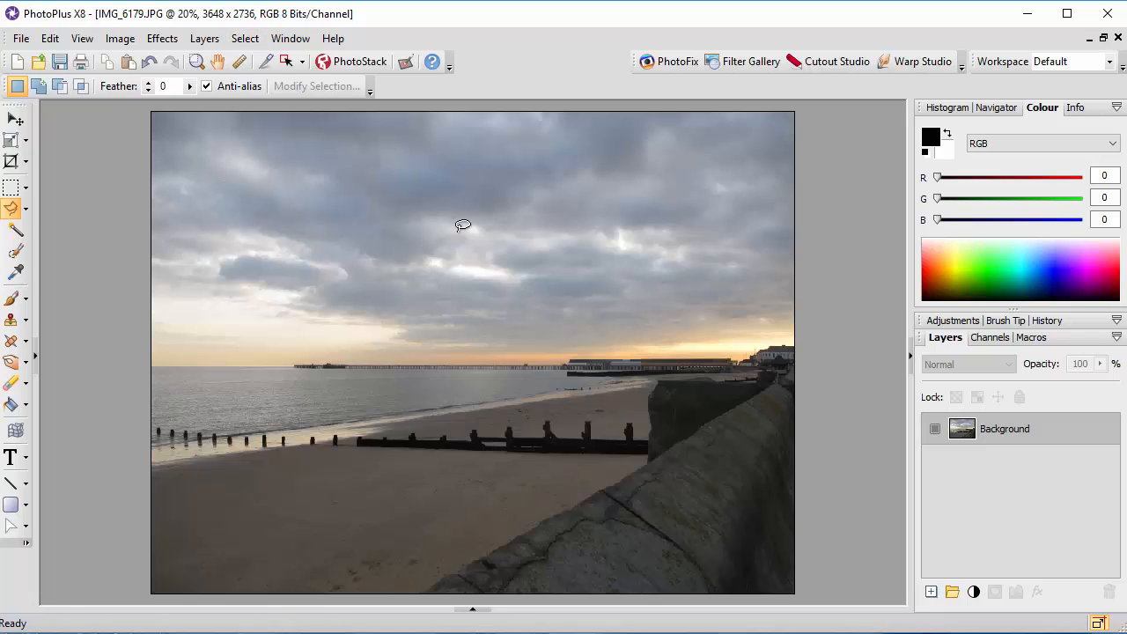
pyautogui.click(247, 40)
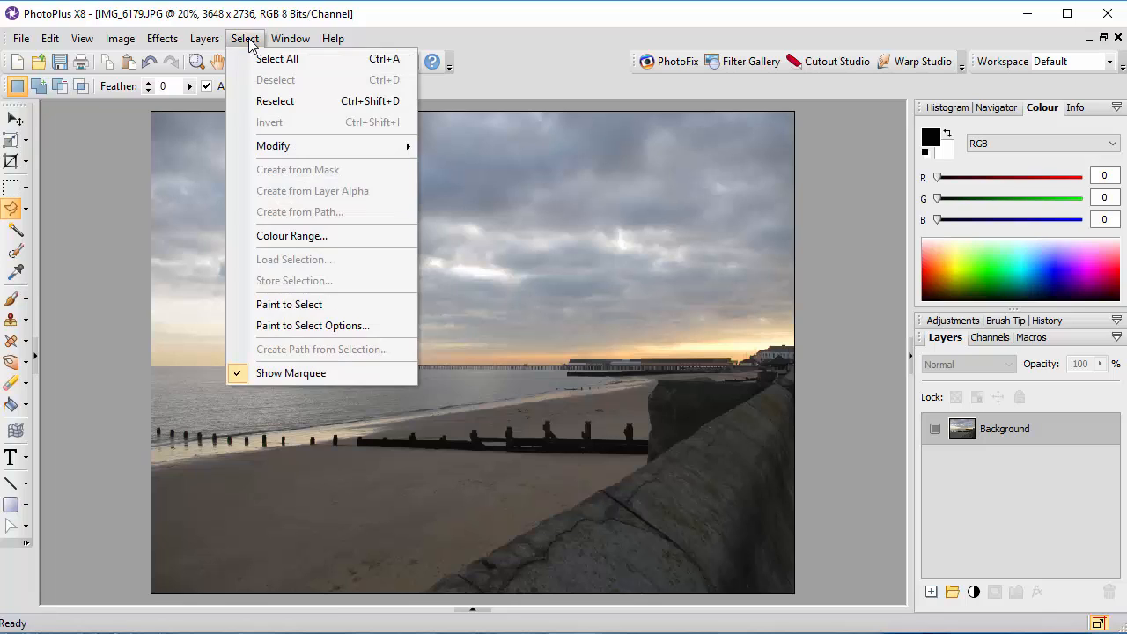
pyautogui.click(291, 62)
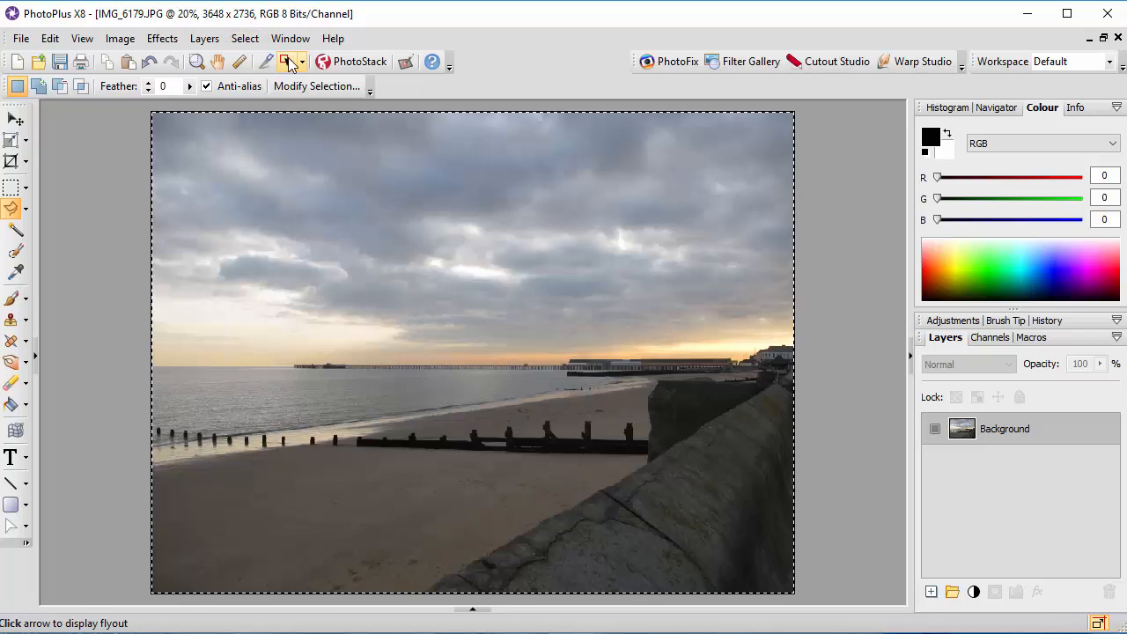
pyautogui.click(53, 41)
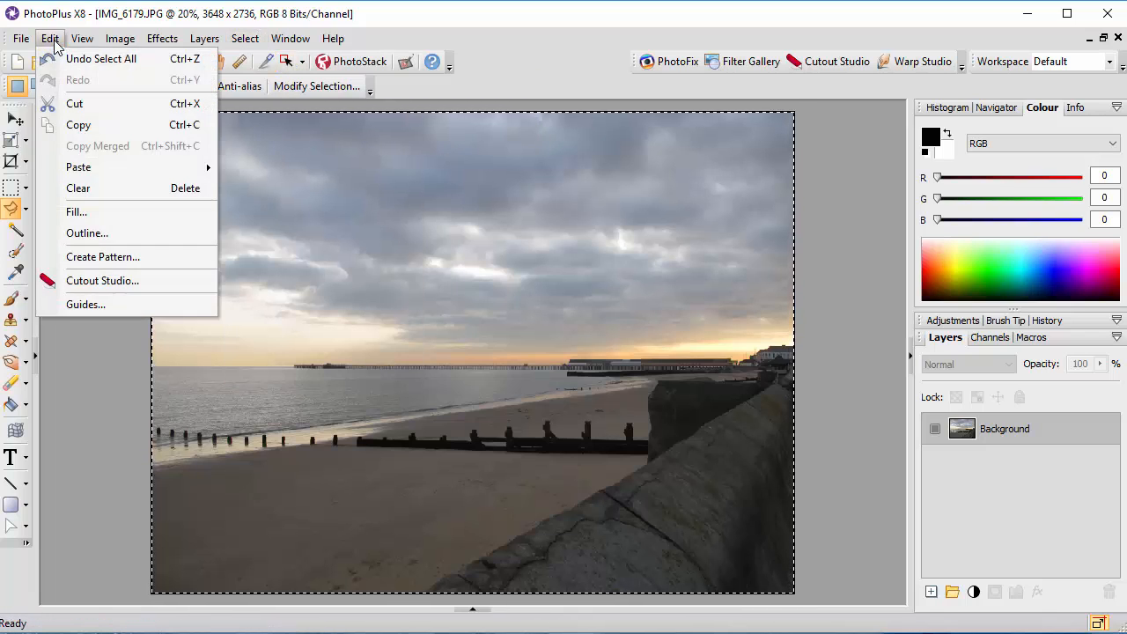
pyautogui.click(78, 129)
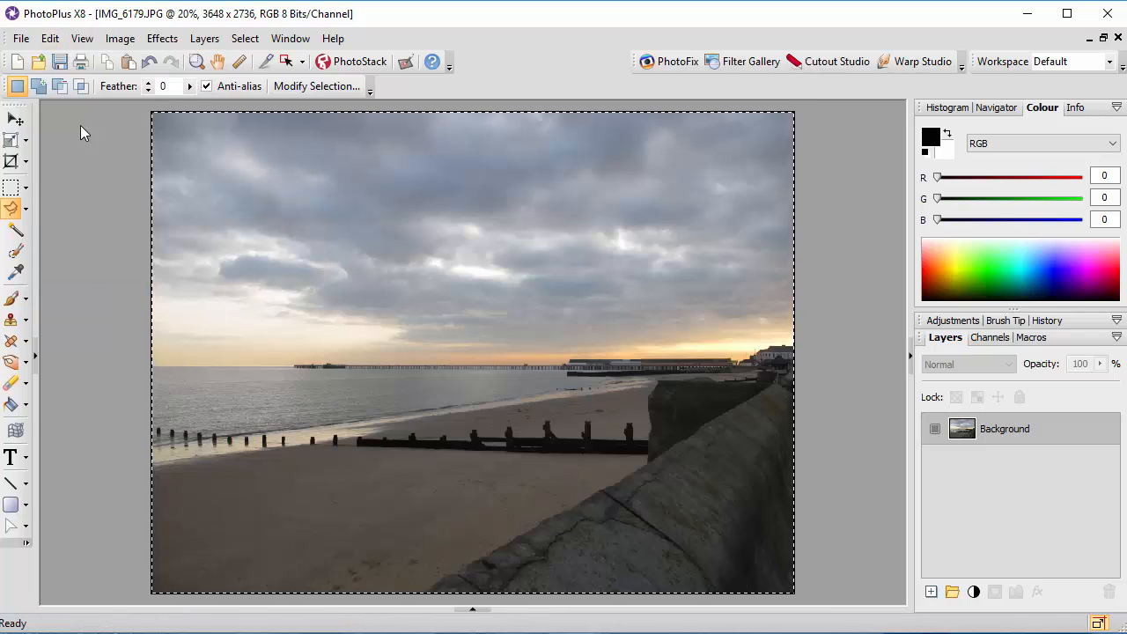
# Step: Paste the beach photo into frame-1157237.jpg as a new layer directly above the Background layer
pyautogui.click(471, 609)
pyautogui.click(328, 498)
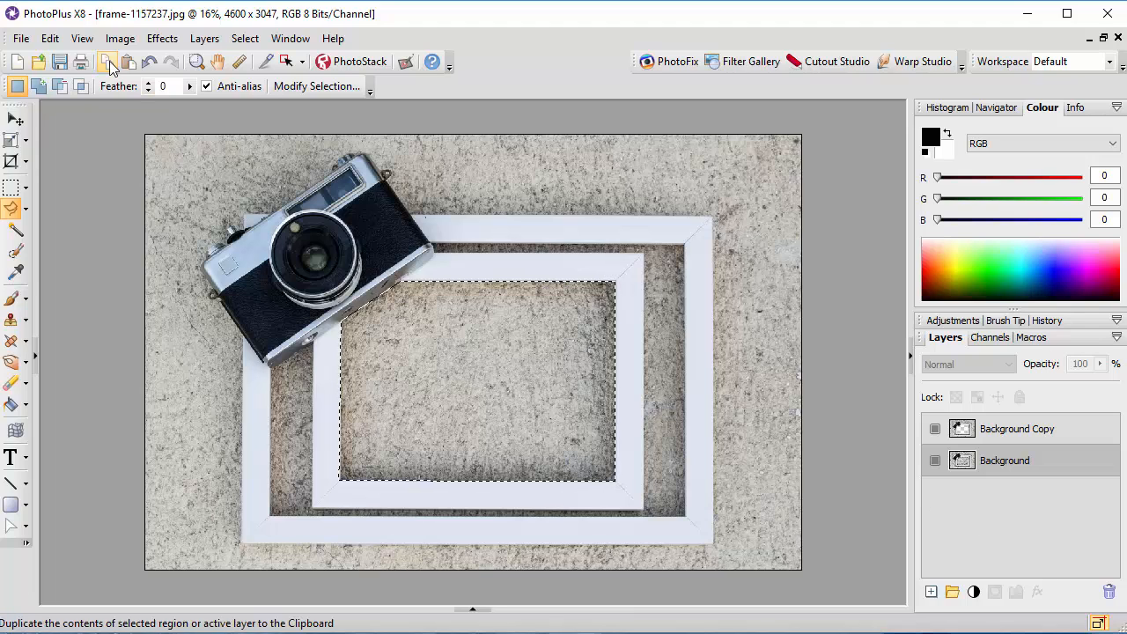
pyautogui.click(51, 39)
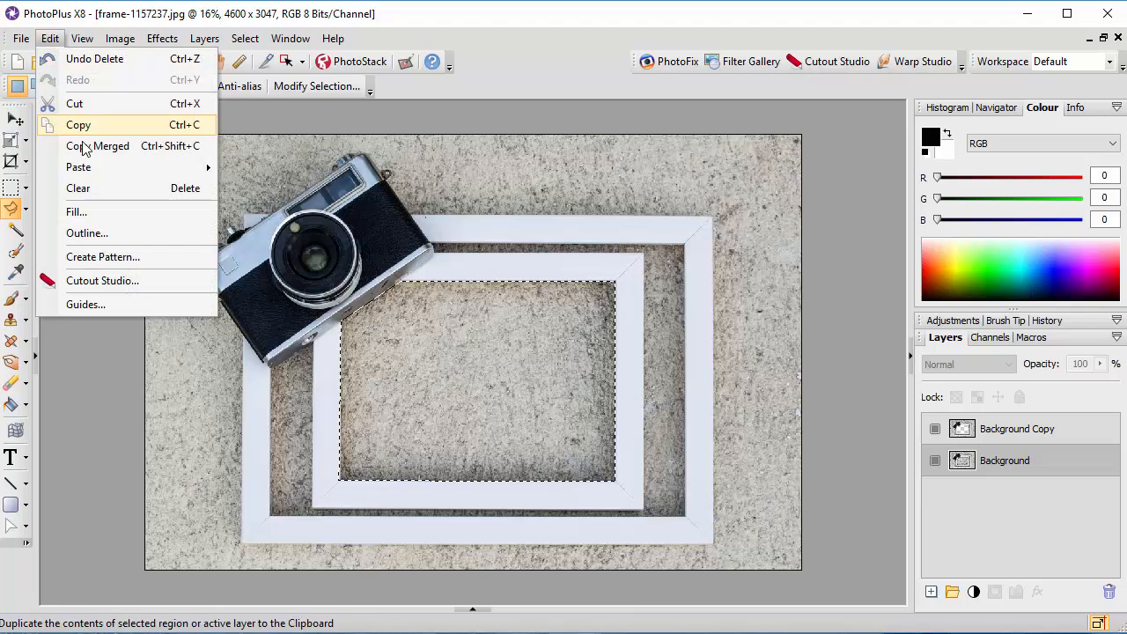
pyautogui.moveTo(211, 176)
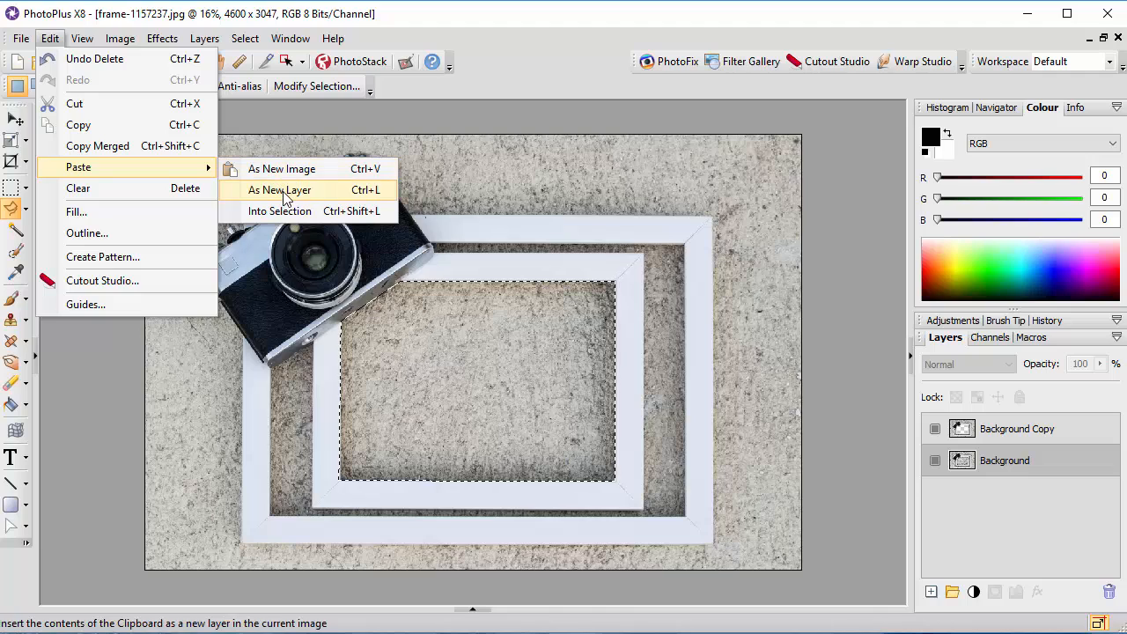
pyautogui.click(340, 195)
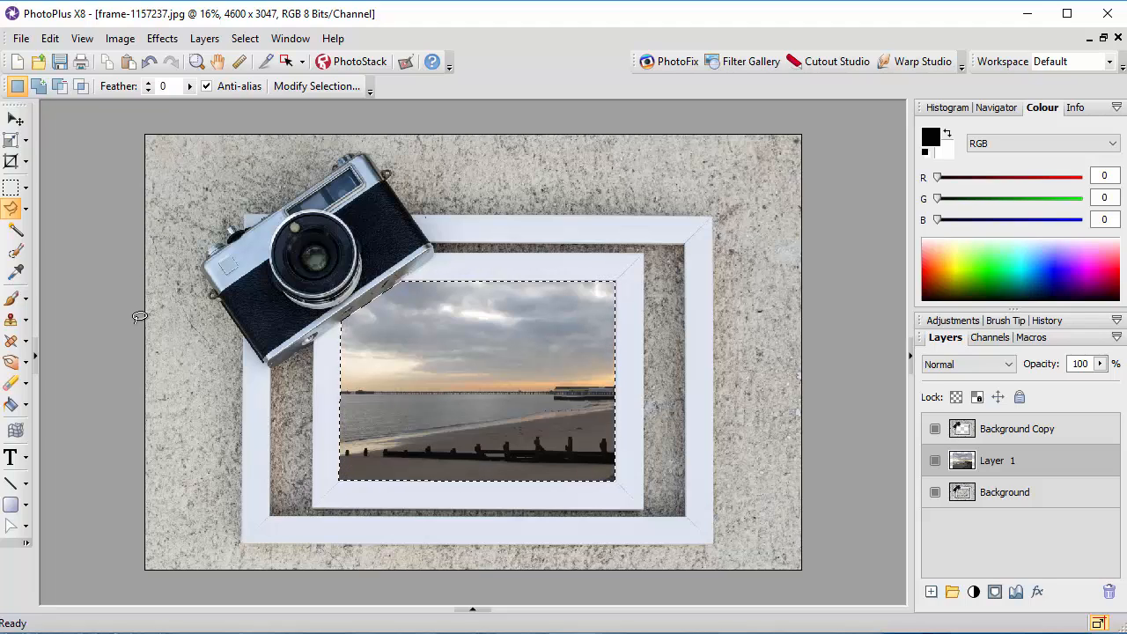
# Step: Clear the selection and scale the pasted beach photo layer down proportionally to just cover the inner frame's opening
pyautogui.hotkey('ctrl', 'd')
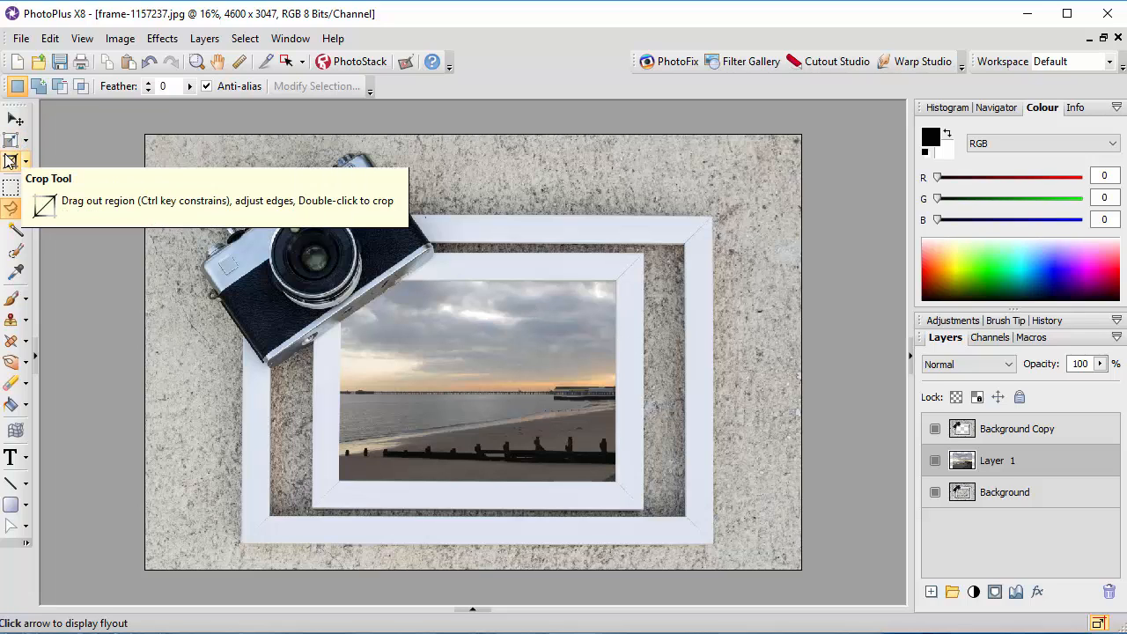
pyautogui.click(9, 143)
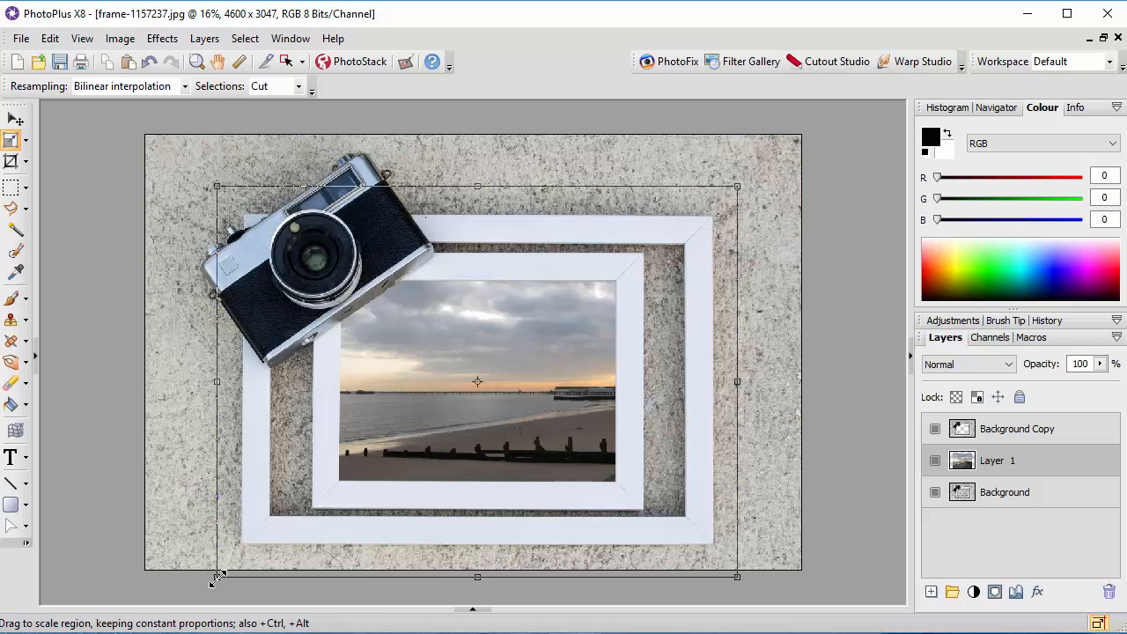
pyautogui.moveTo(218, 577); pyautogui.dragTo(317, 476)
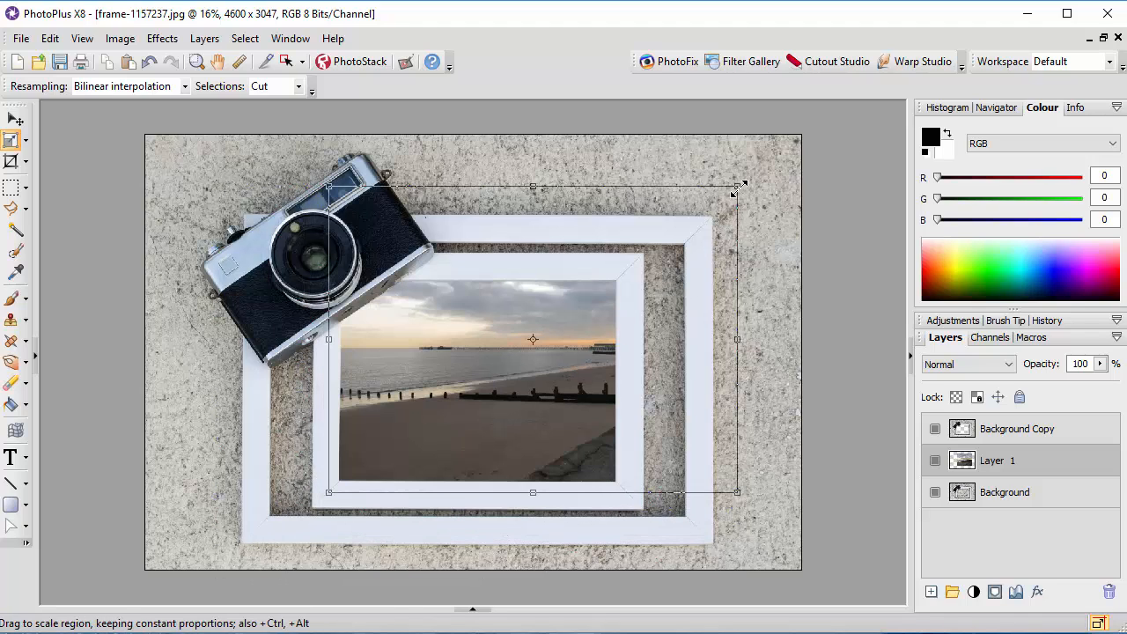
pyautogui.moveTo(738, 186); pyautogui.dragTo(627, 261)
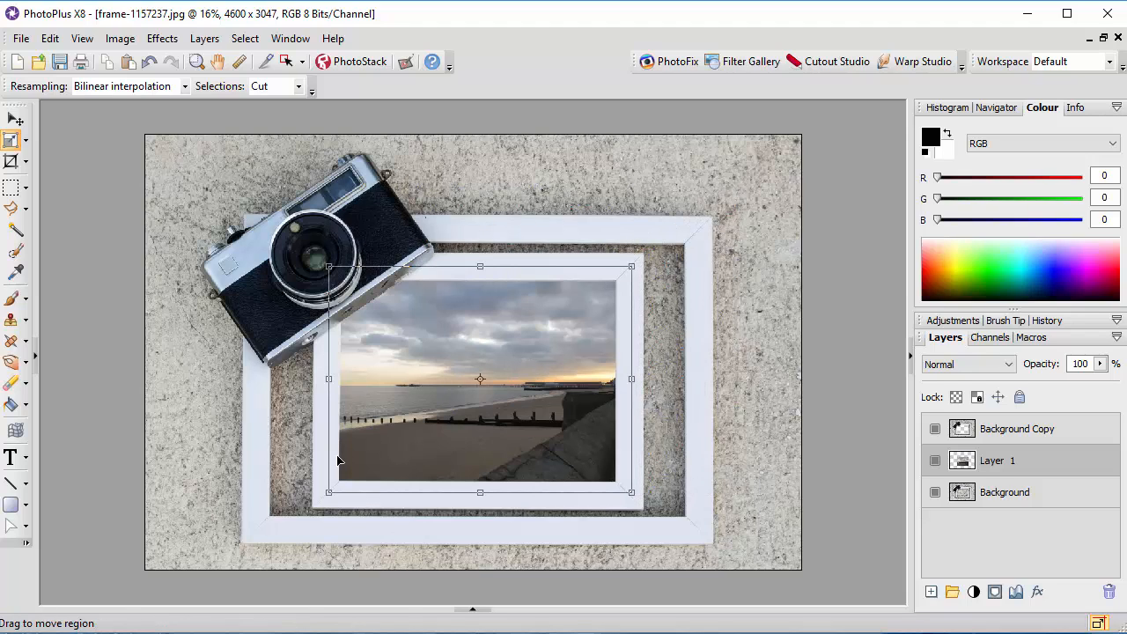
pyautogui.moveTo(328, 494); pyautogui.dragTo(335, 488)
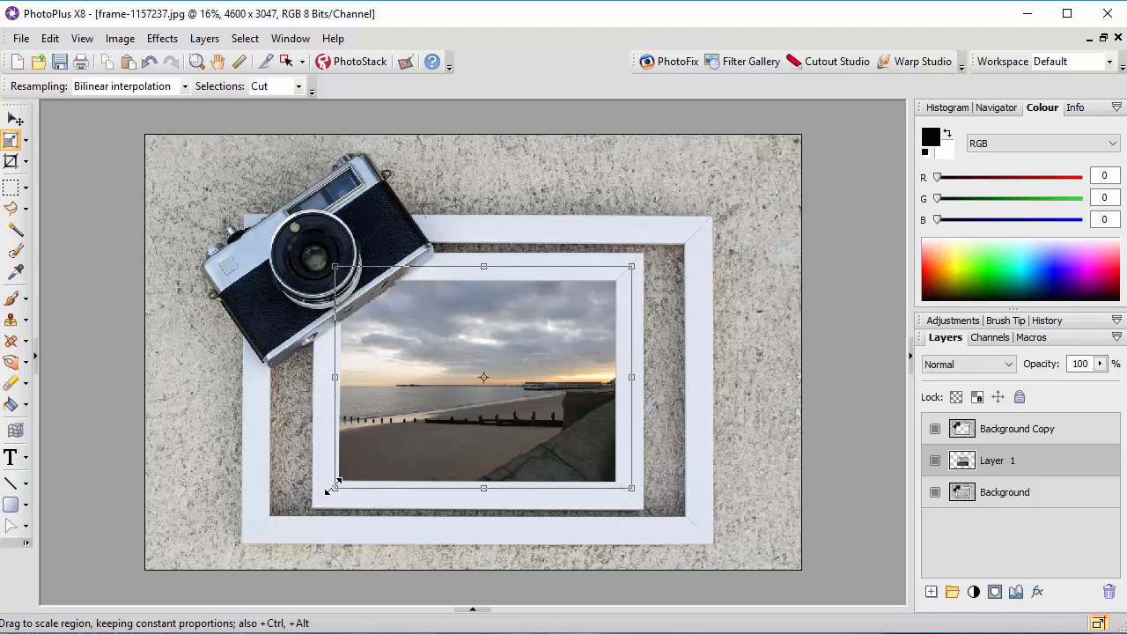
pyautogui.moveTo(629, 262); pyautogui.dragTo(621, 273)
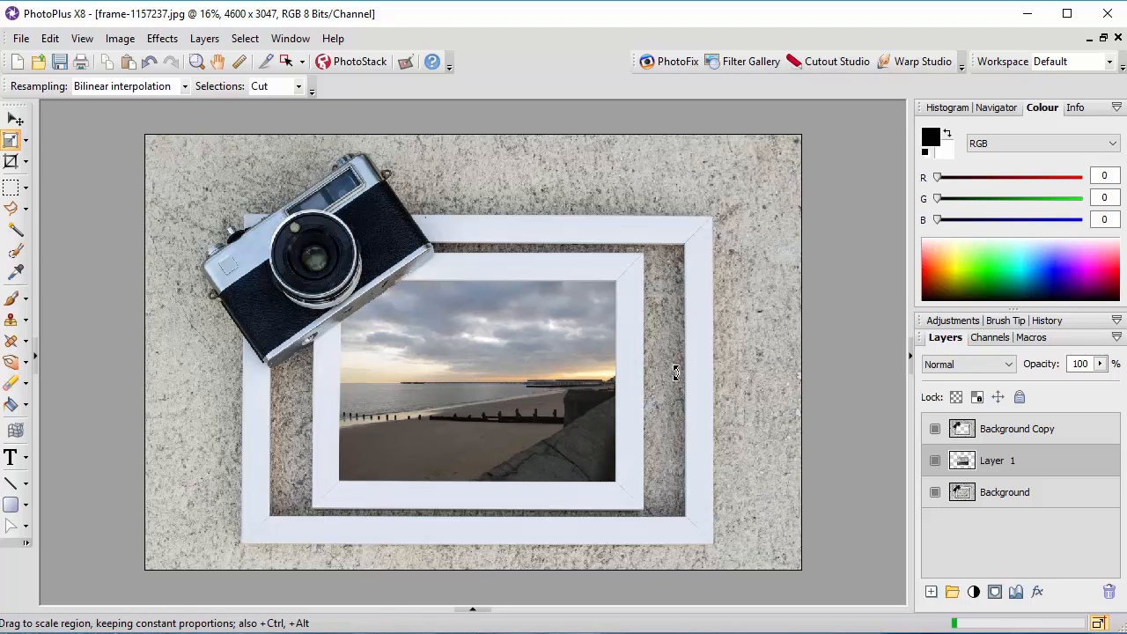
pyautogui.click(11, 187)
pyautogui.scroll(1, 740, 476)
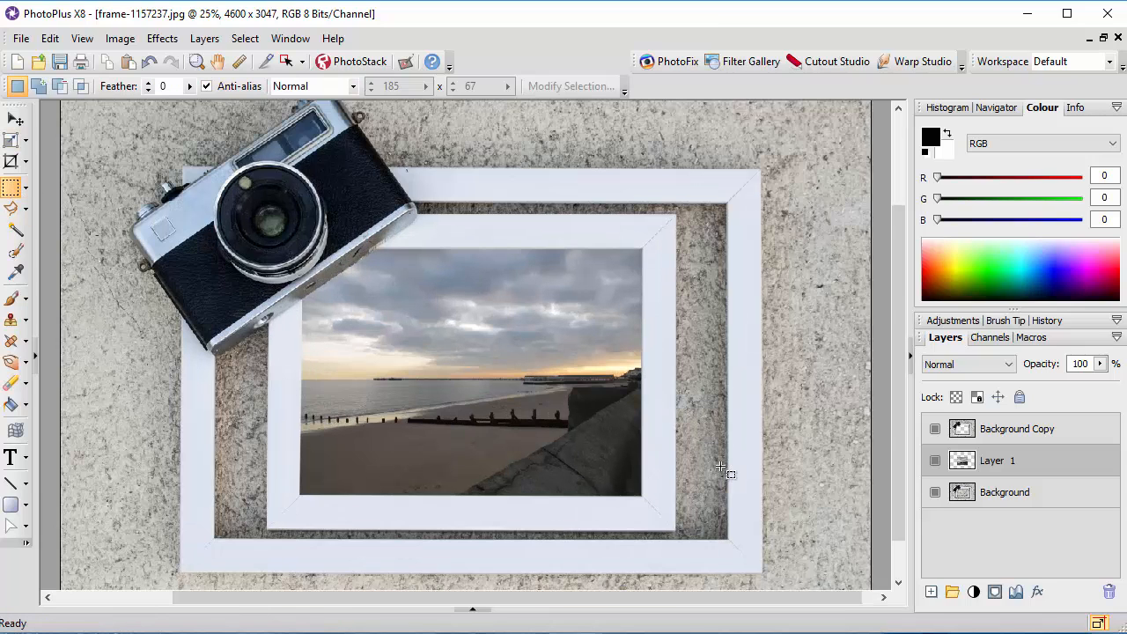
pyautogui.scroll(1, 730, 471)
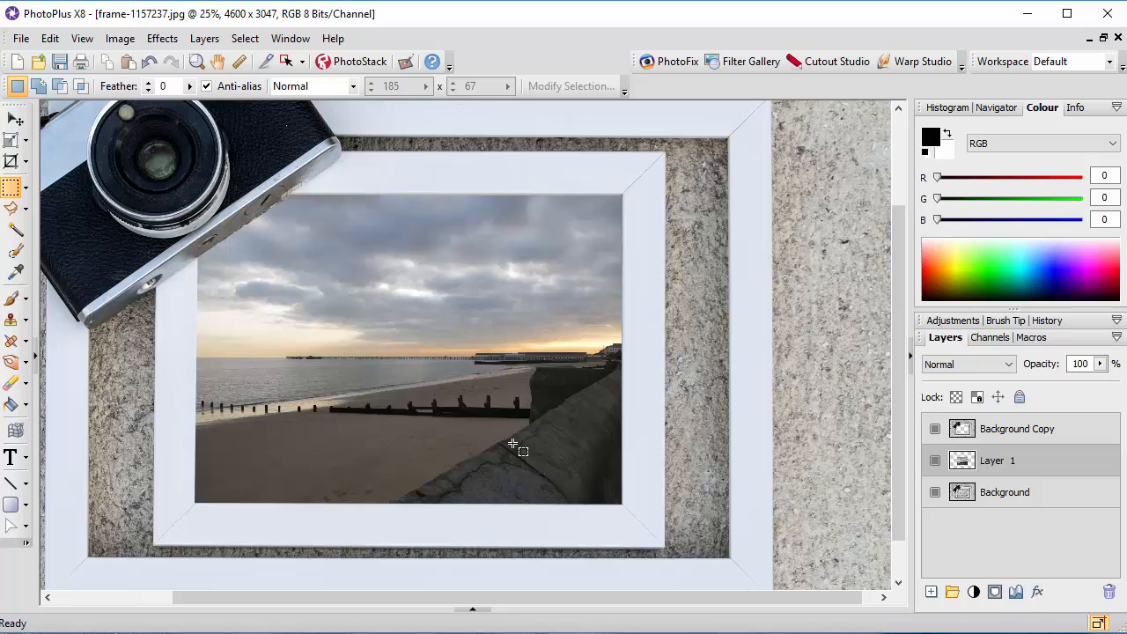
pyautogui.scroll(1, 512, 443)
pyautogui.scroll(-2, 512, 443)
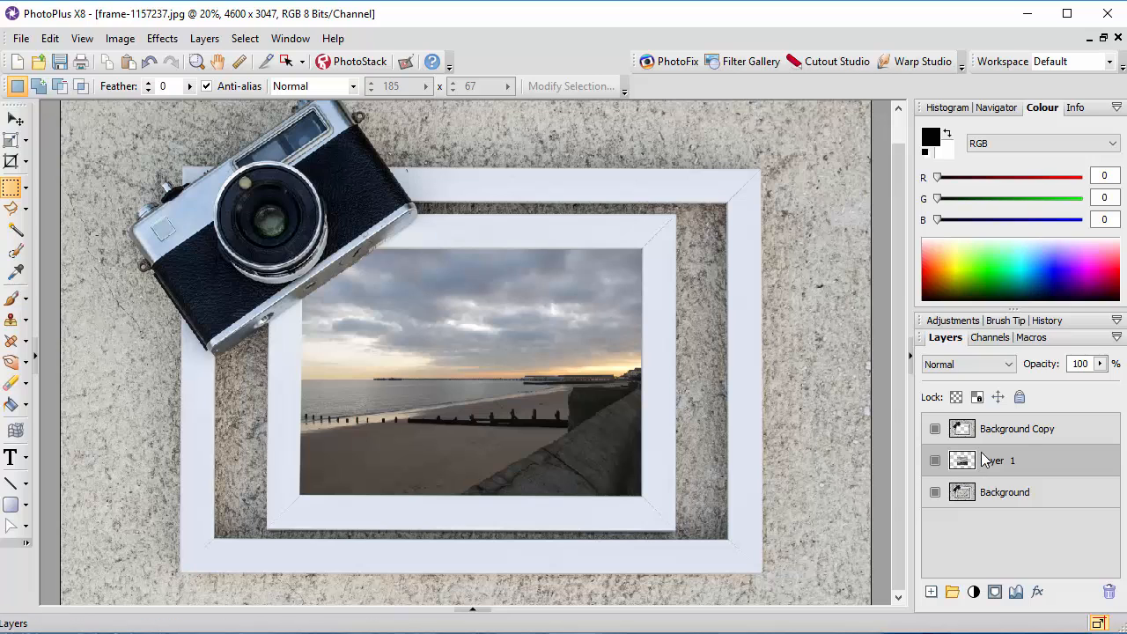
# Step: Delete the beach photo's Layer 1 and the Background Copy layer from the frame document
pyautogui.rightClick(1058, 461)
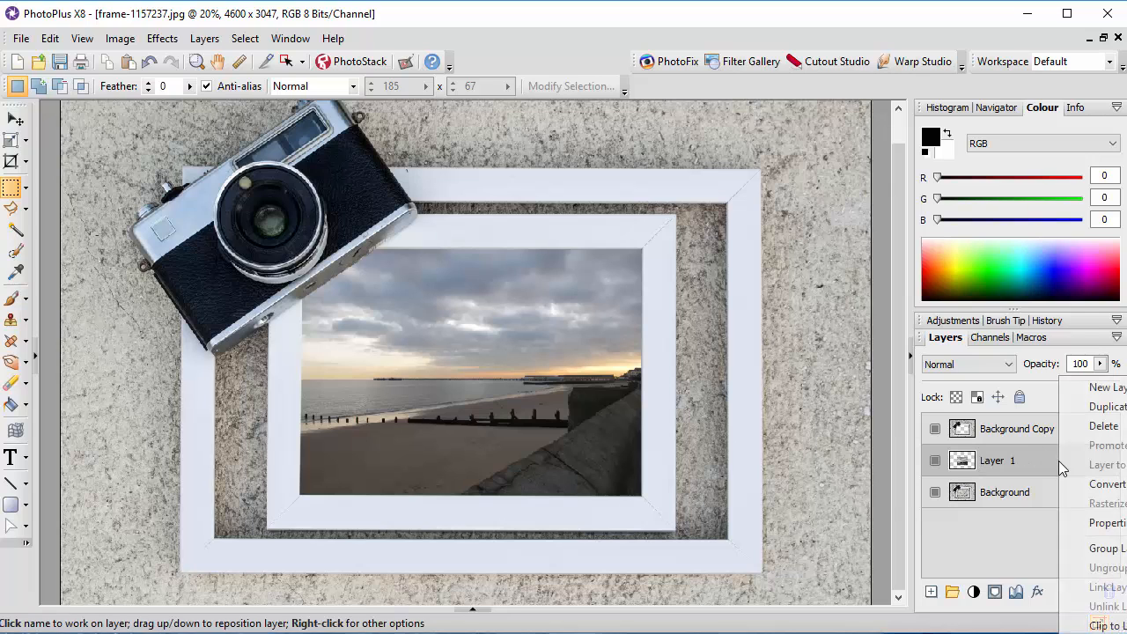
pyautogui.click(1104, 427)
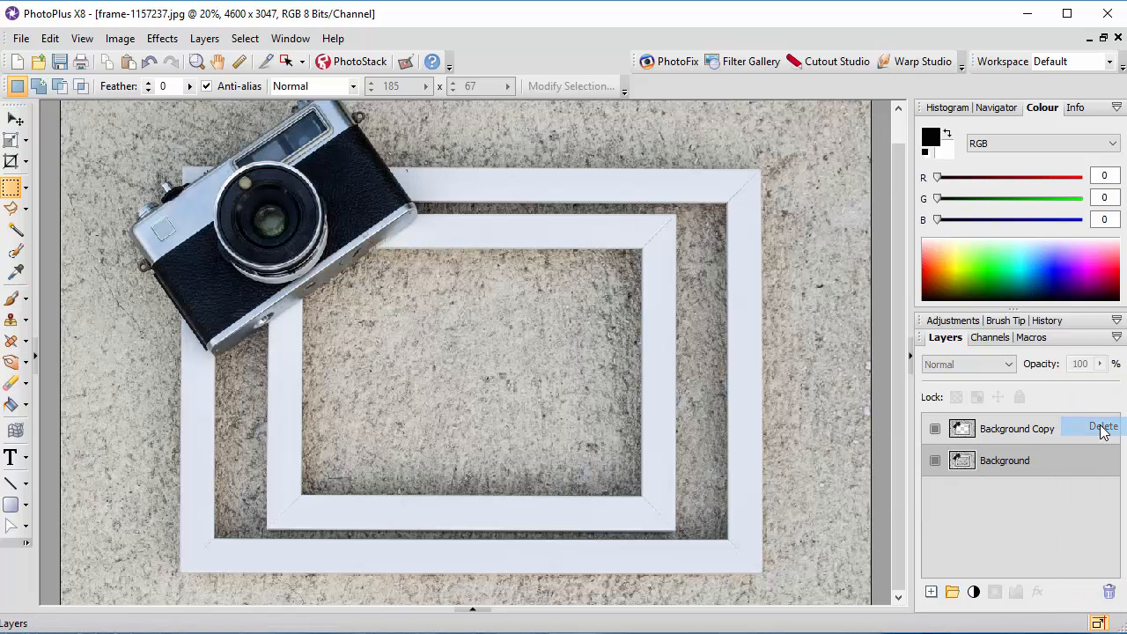
pyautogui.rightClick(1004, 431)
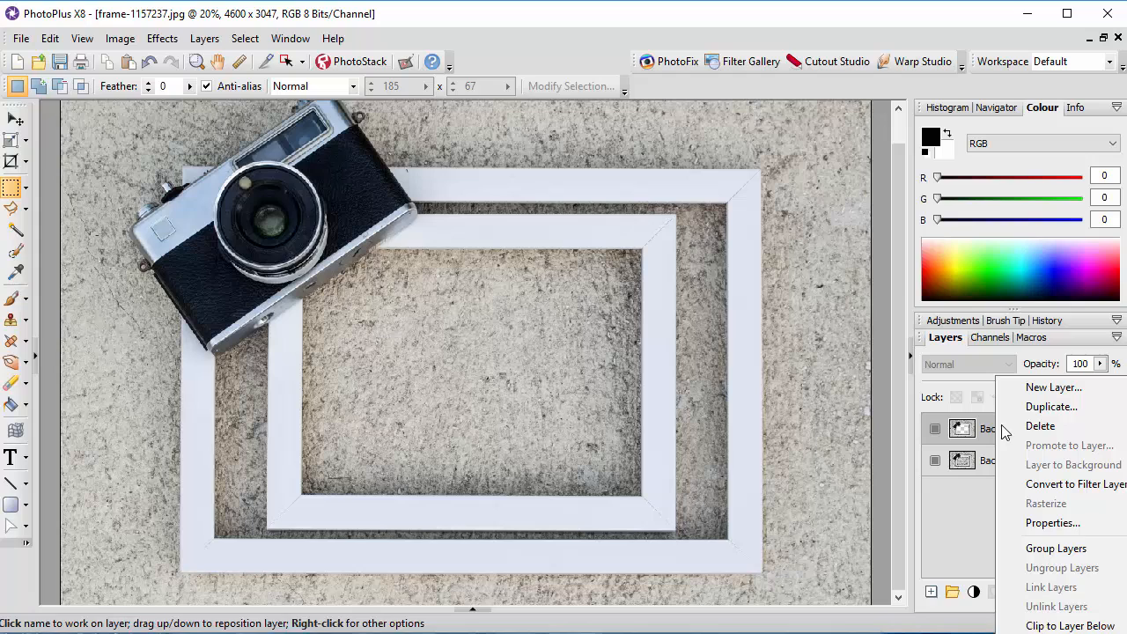
pyautogui.click(1047, 427)
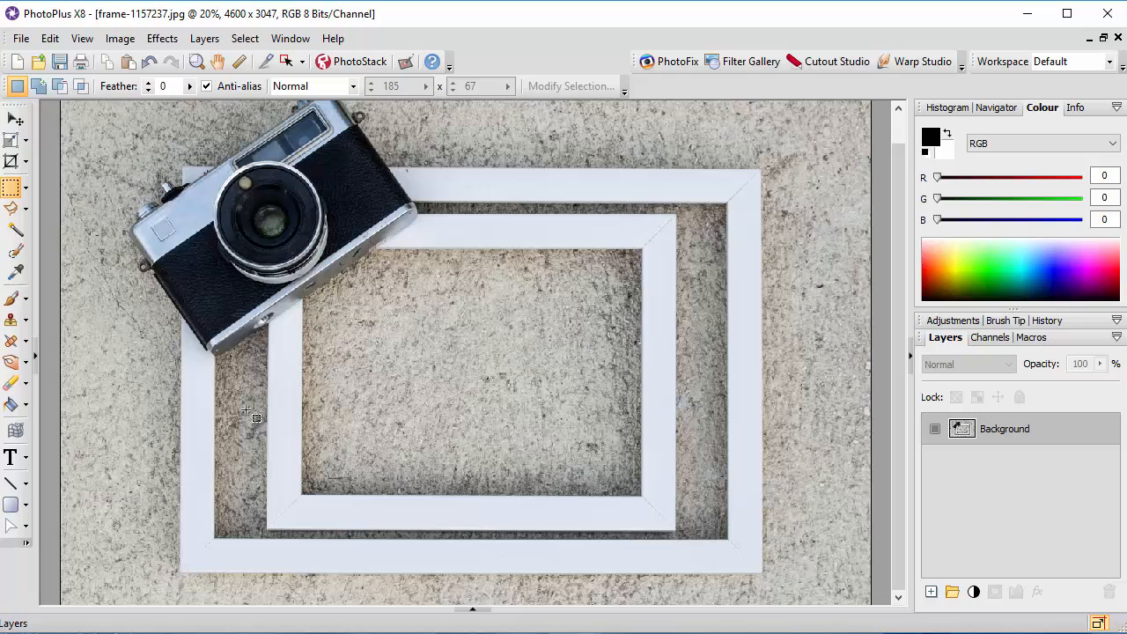
# Step: Duplicate the frame photo's Background layer as a new Background Copy layer
pyautogui.rightClick(978, 429)
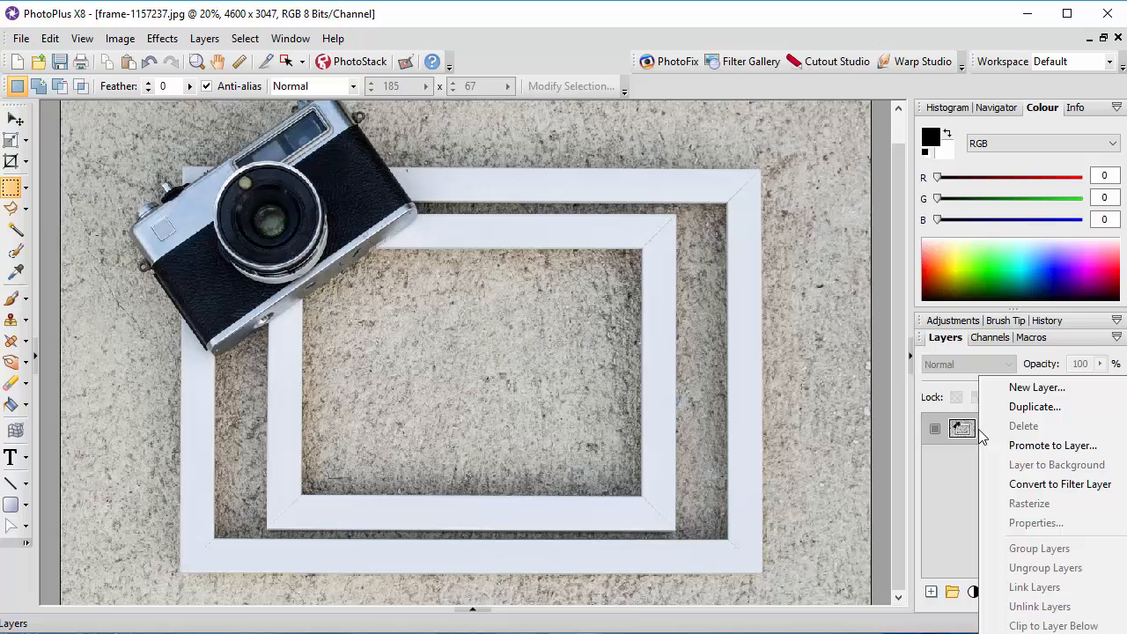
pyautogui.click(1030, 407)
pyautogui.click(686, 296)
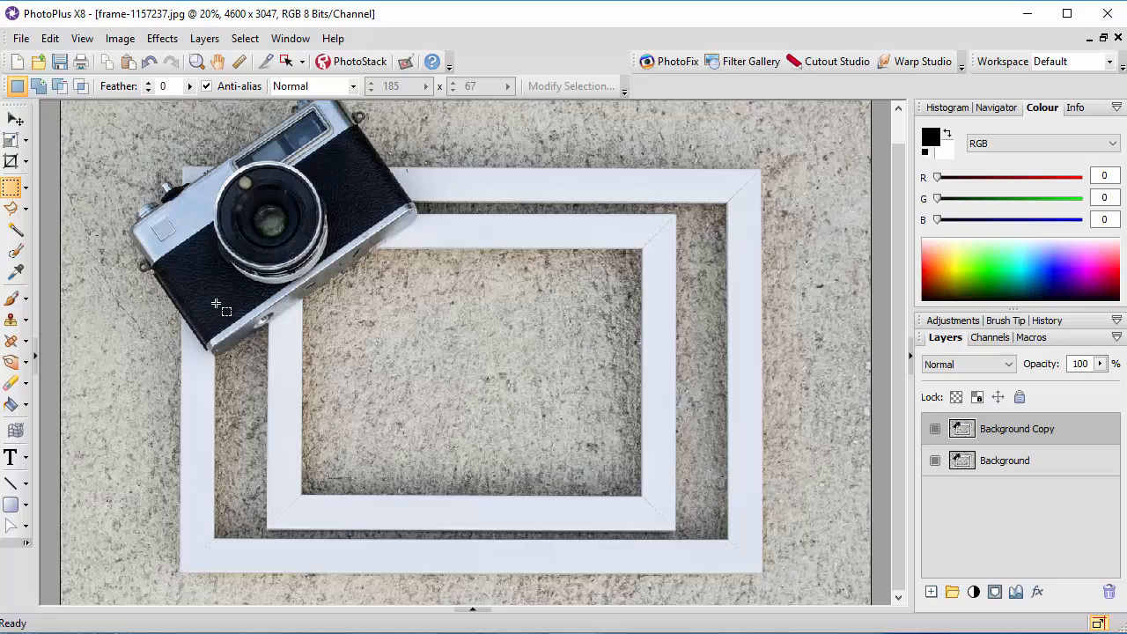
# Step: Select the inner frame's opening with the lasso, following the camera's edge at its corner, and feather the selection
pyautogui.click(11, 208)
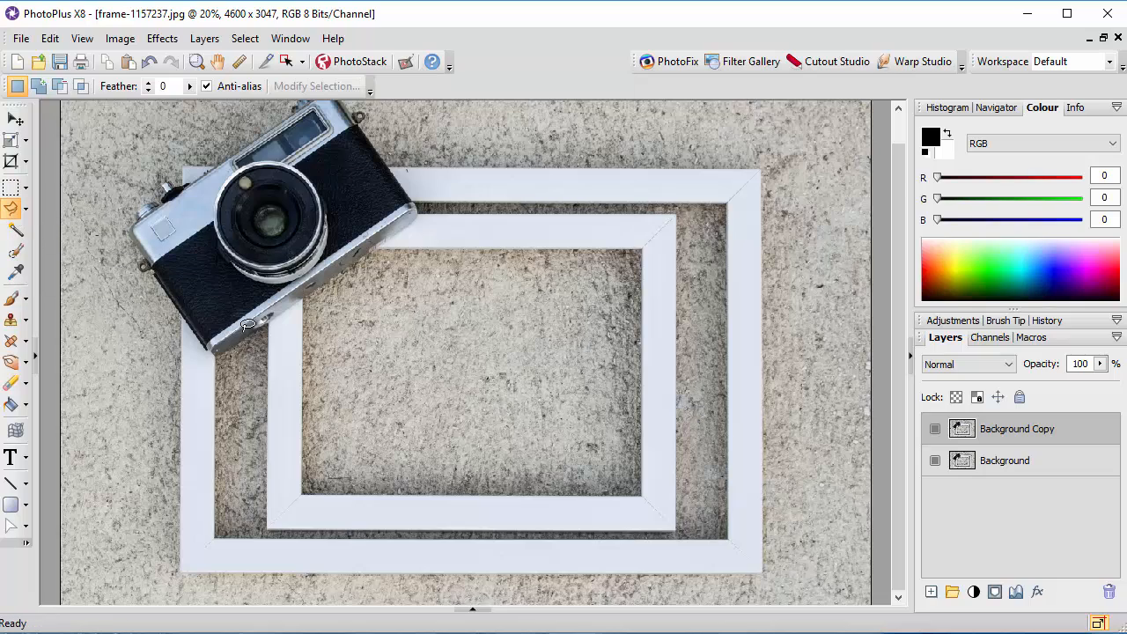
pyautogui.scroll(1, 247, 324)
pyautogui.scroll(1, 372, 354)
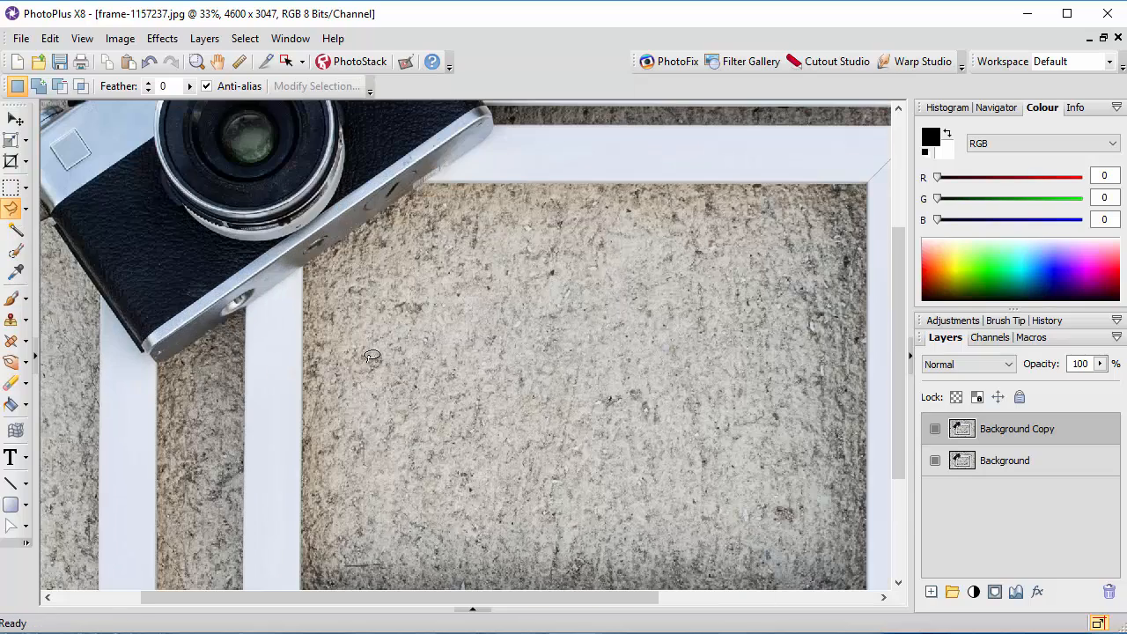
pyautogui.scroll(-1, 371, 356)
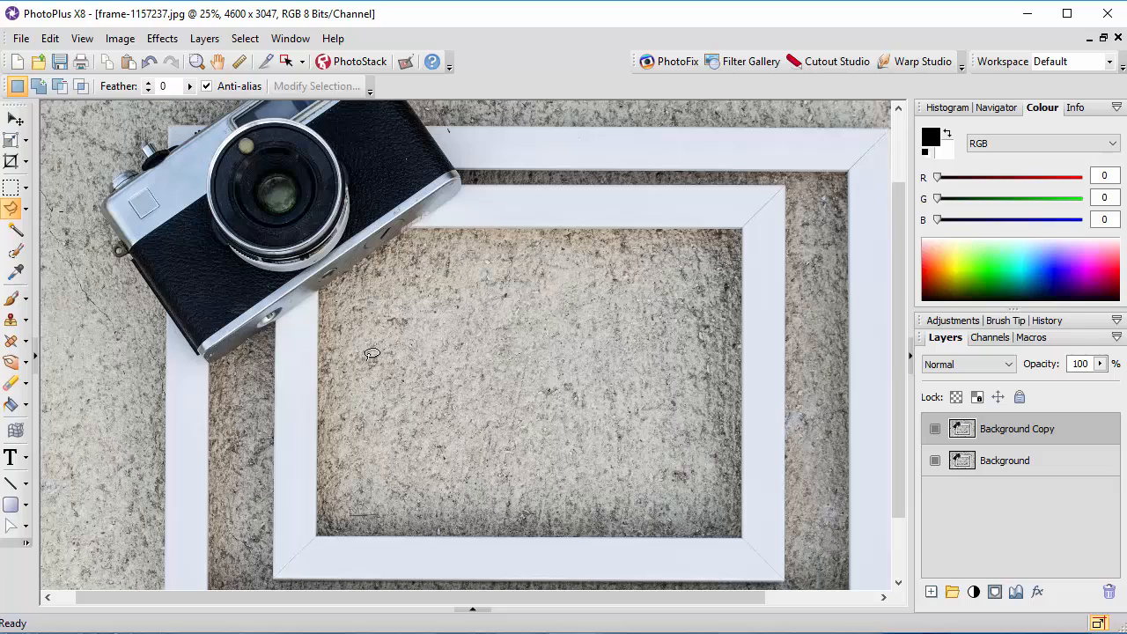
pyautogui.click(318, 288)
pyautogui.click(411, 220)
pyautogui.click(748, 220)
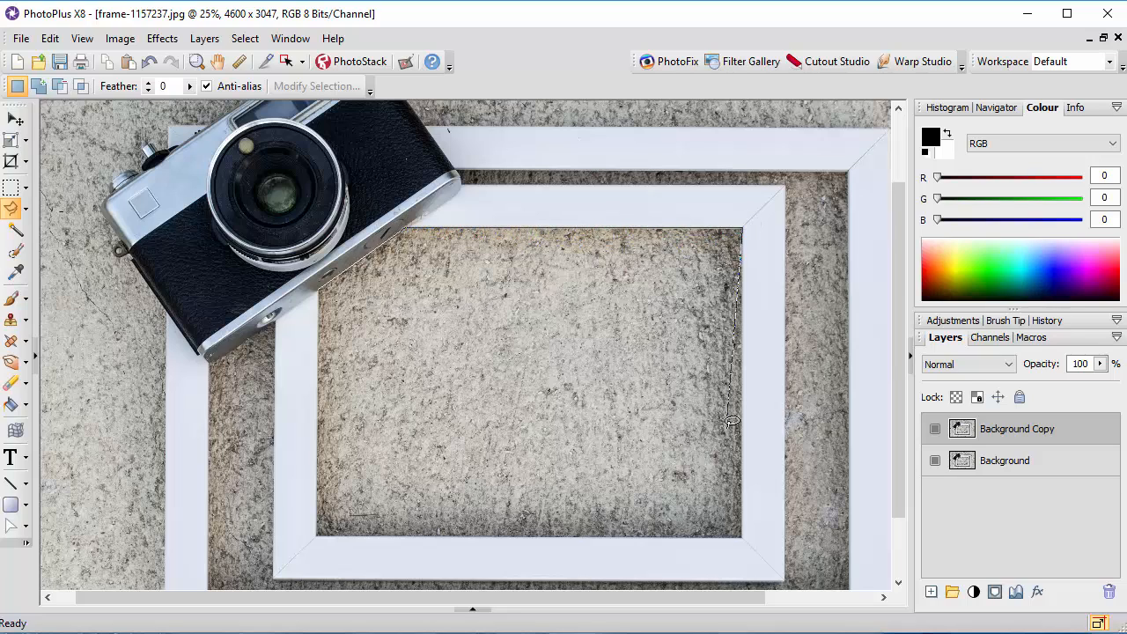
pyautogui.click(745, 532)
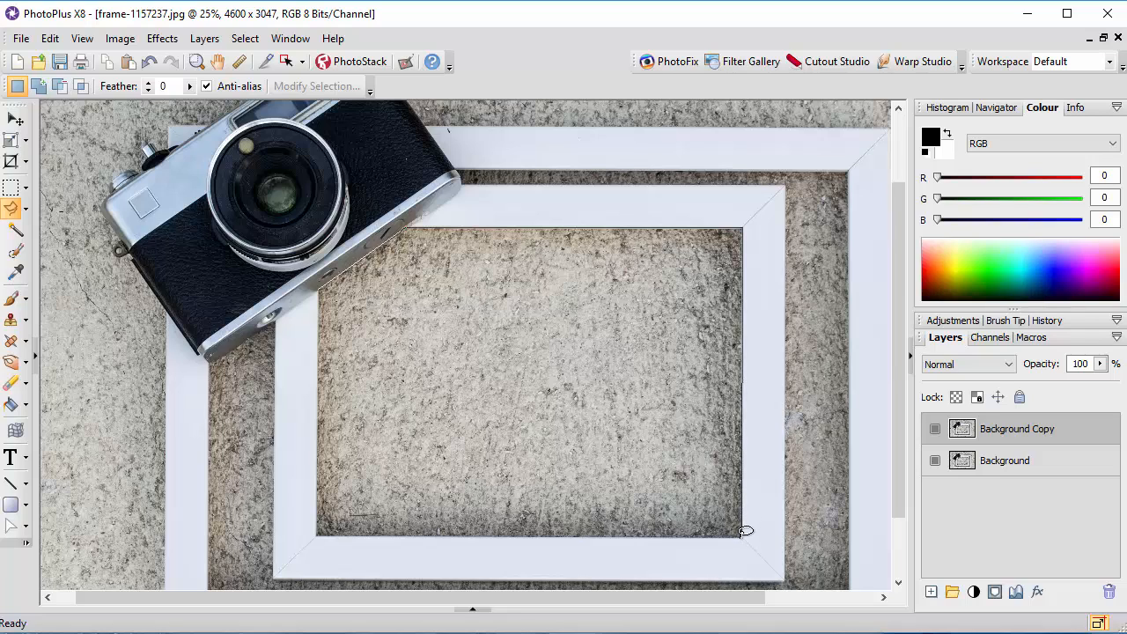
pyautogui.click(318, 531)
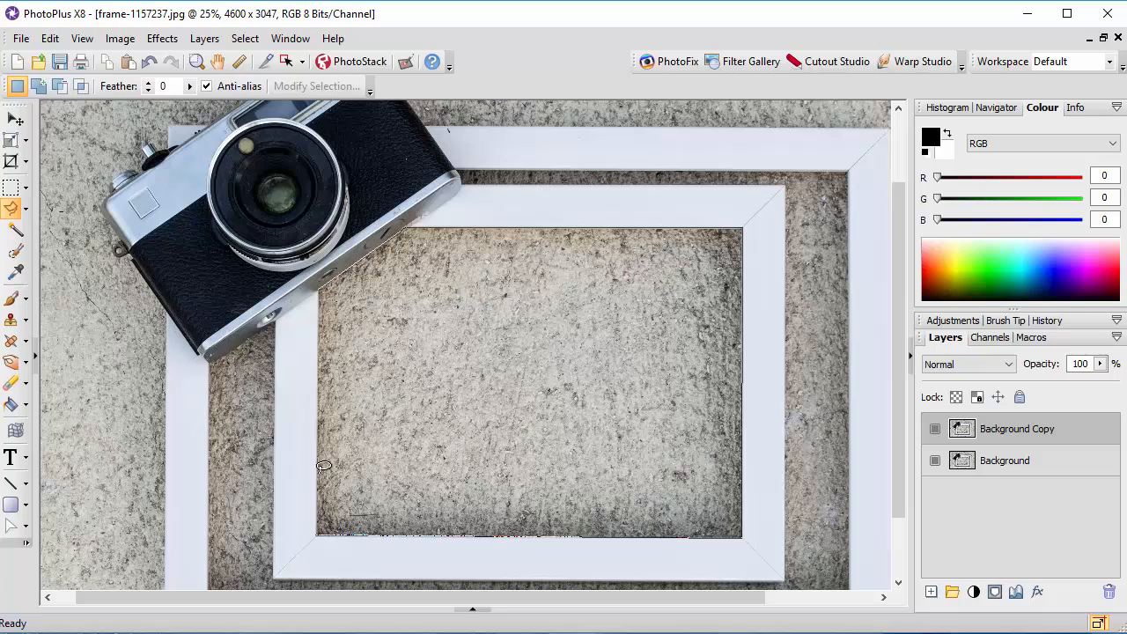
pyautogui.click(322, 281)
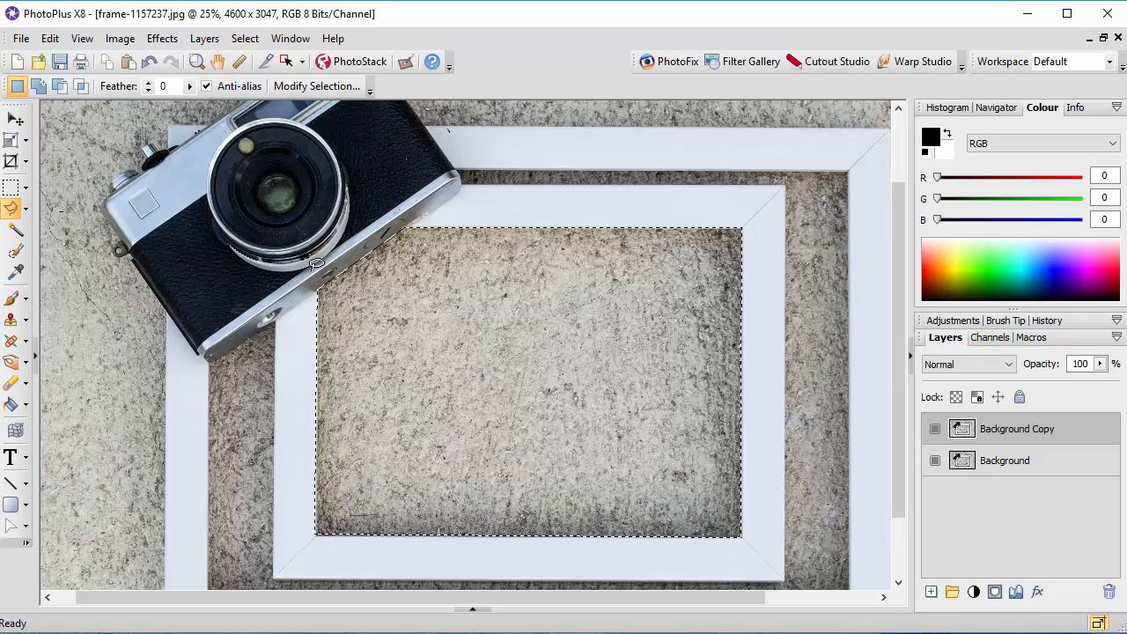
pyautogui.click(317, 86)
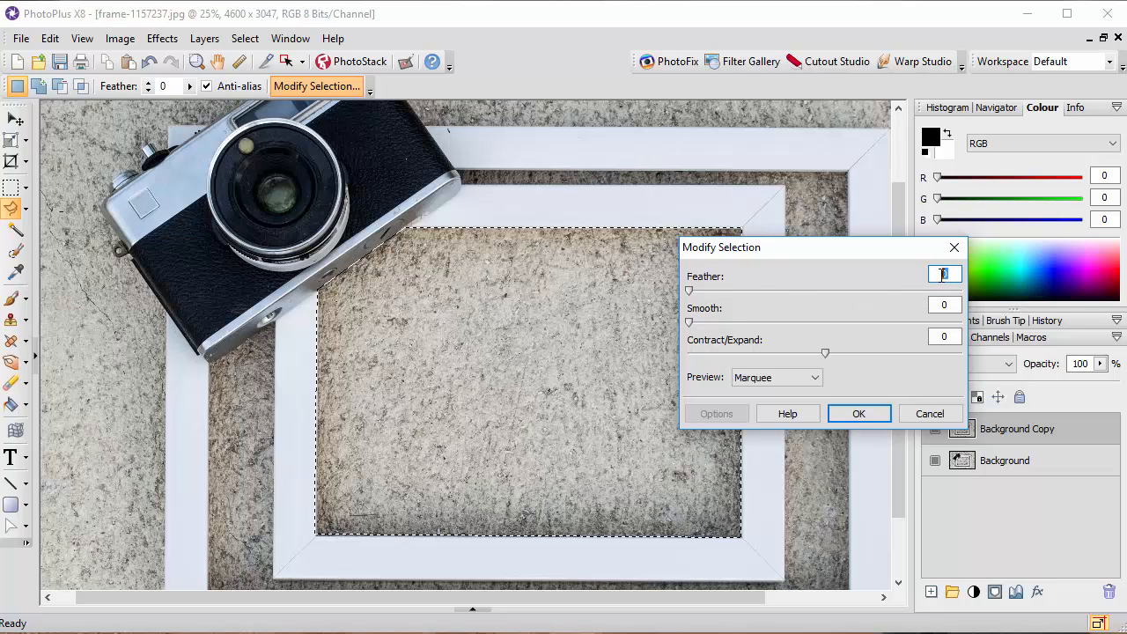
pyautogui.click(859, 414)
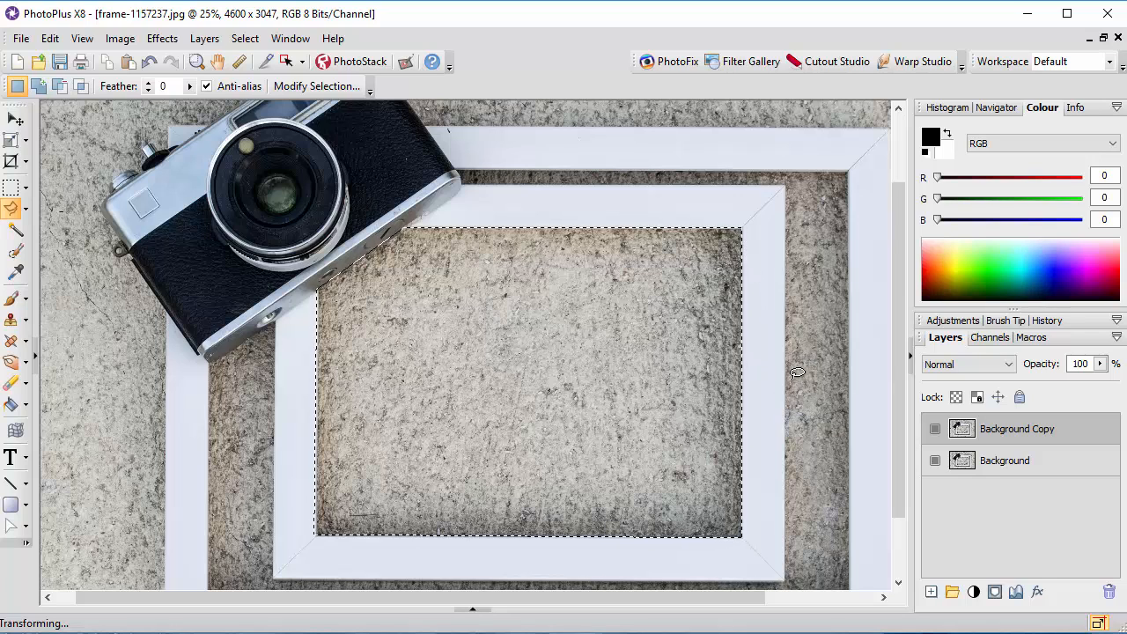
# Step: Copy the selected beach photo in IMG_6179.JPG and paste it into the selection in frame-1157237.jpg
pyautogui.click(473, 609)
pyautogui.click(82, 520)
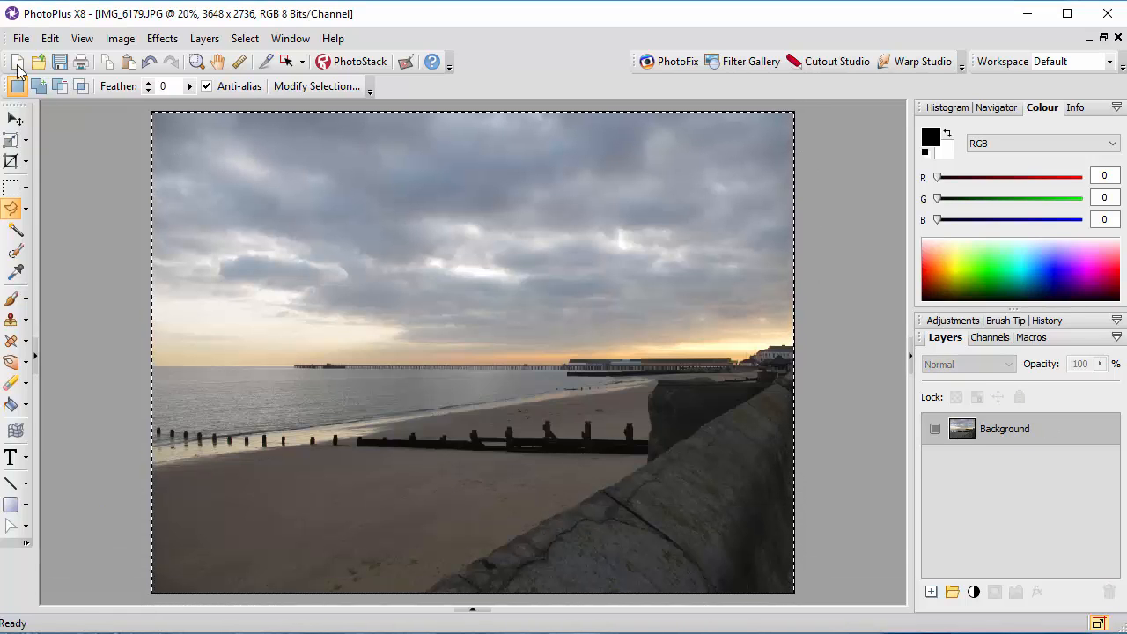
pyautogui.click(50, 37)
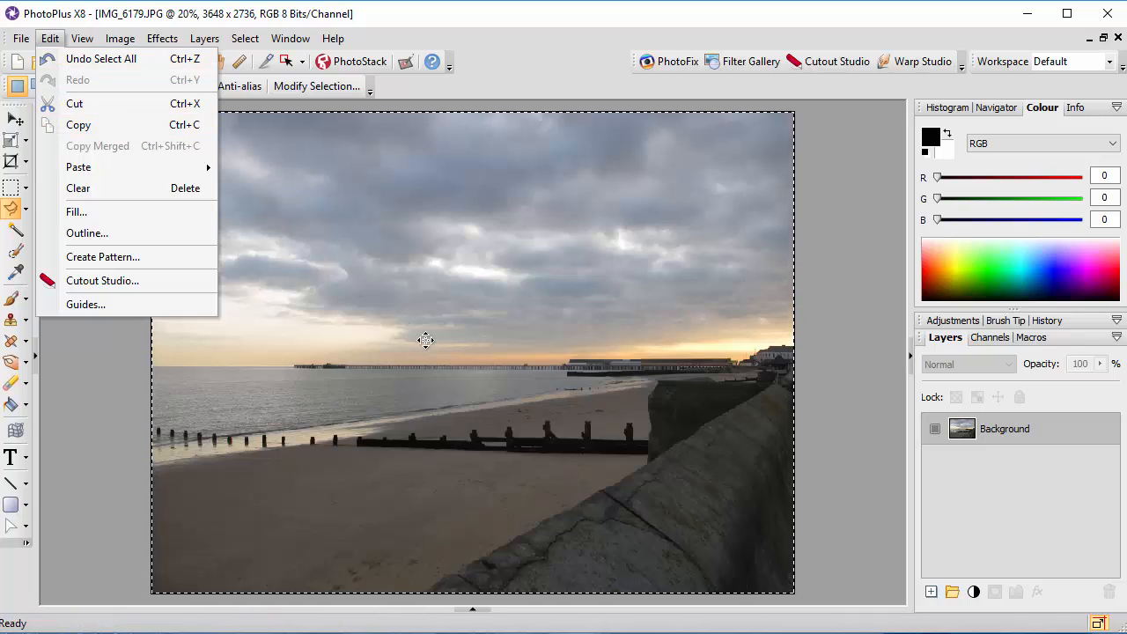
pyautogui.click(84, 125)
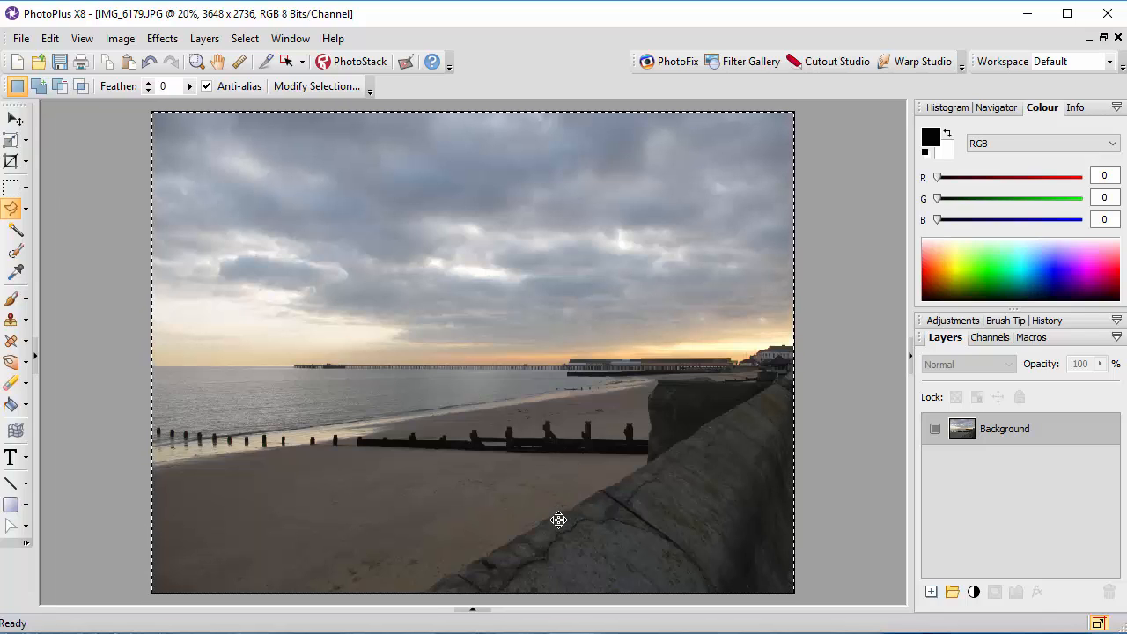
pyautogui.click(473, 613)
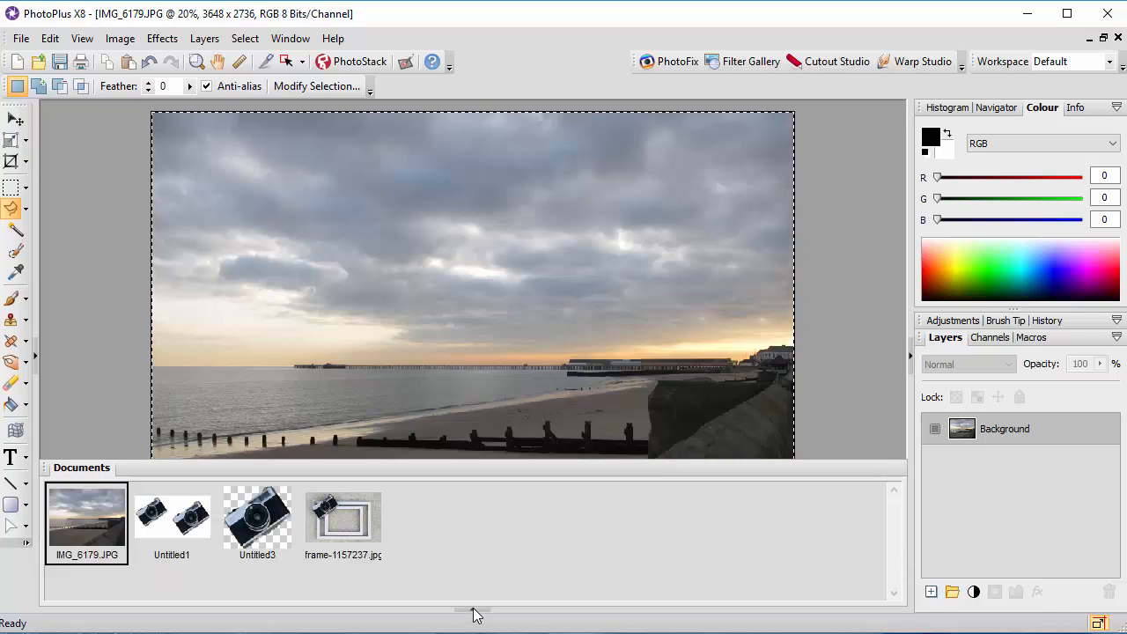
pyautogui.click(340, 525)
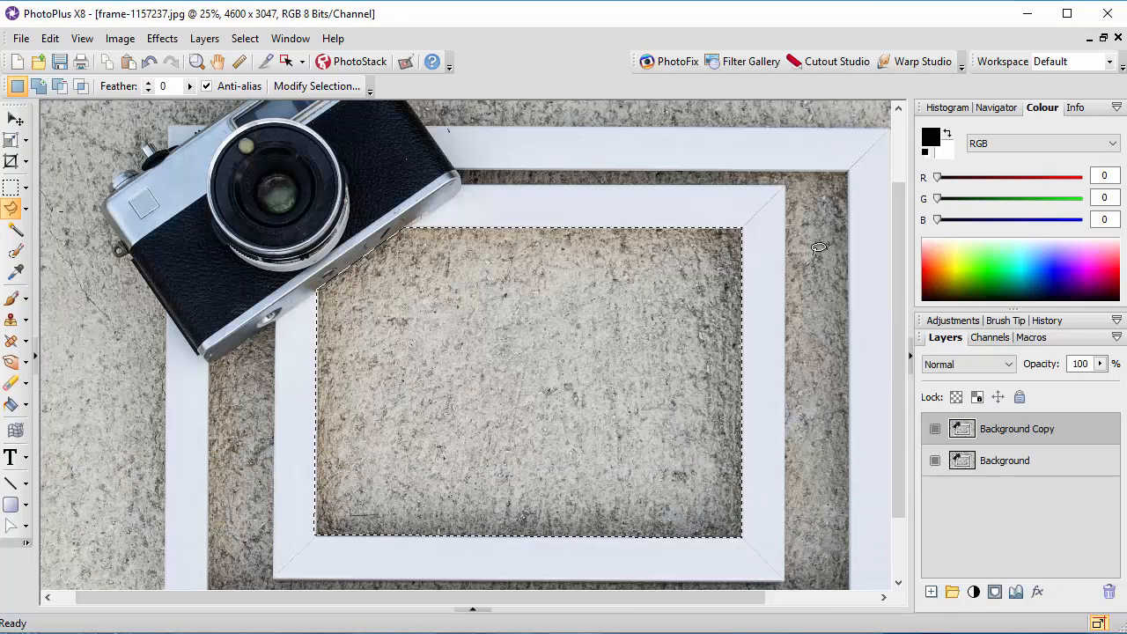
pyautogui.click(50, 38)
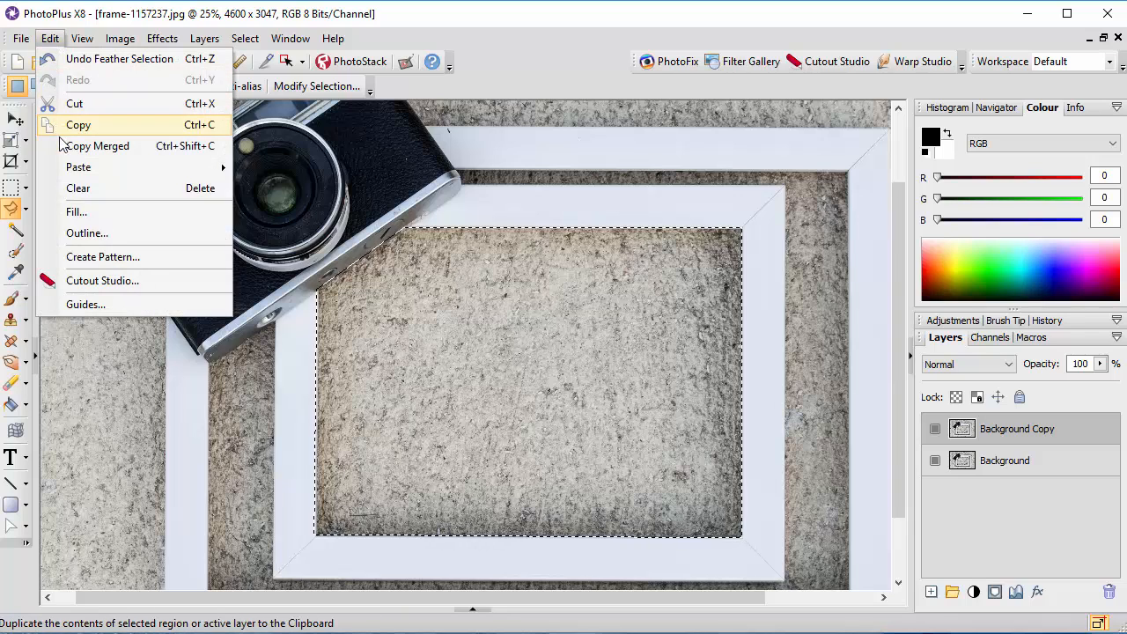
pyautogui.moveTo(80, 174)
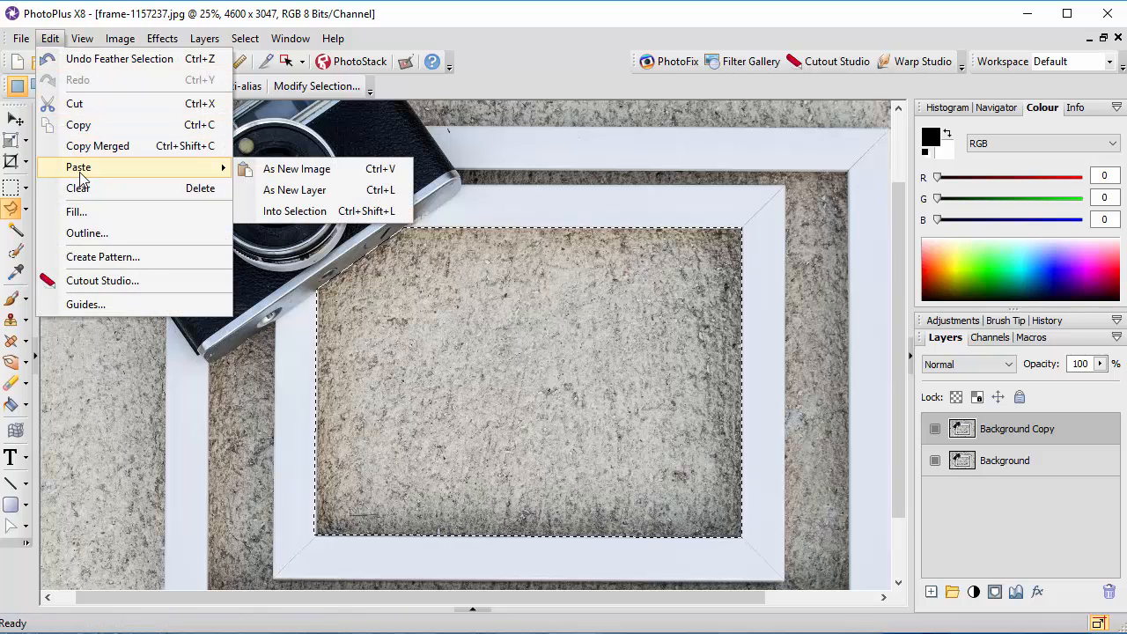
pyautogui.click(296, 216)
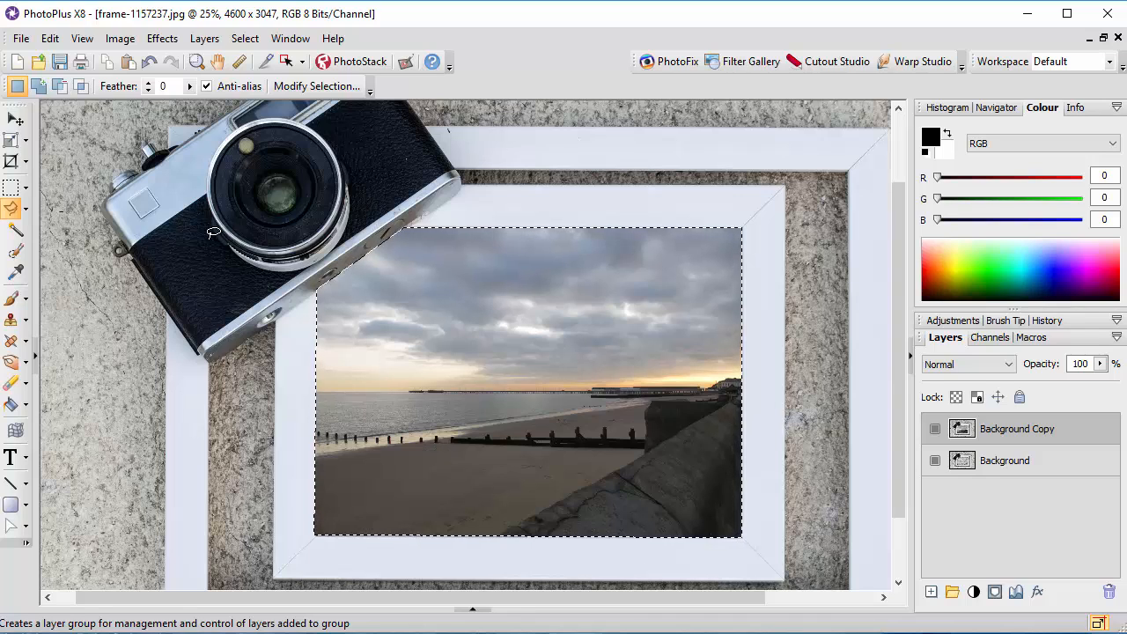
# Step: Delete the Background Copy layer holding the pasted beach photo and clear the selection
pyautogui.click(11, 142)
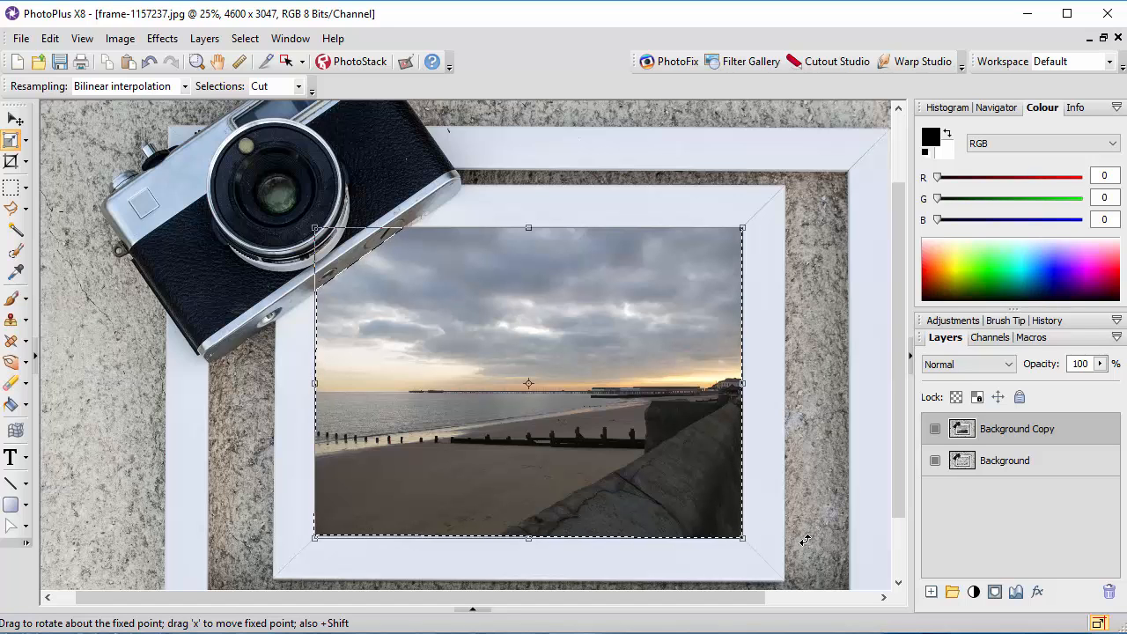
pyautogui.scroll(-2, 804, 534)
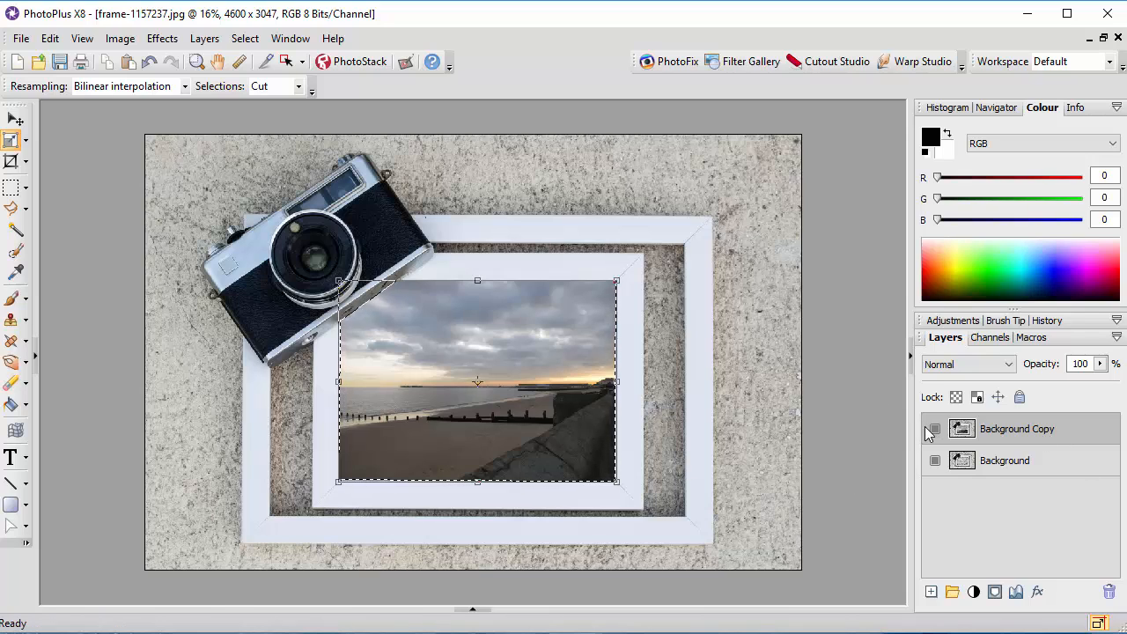
pyautogui.rightClick(1011, 429)
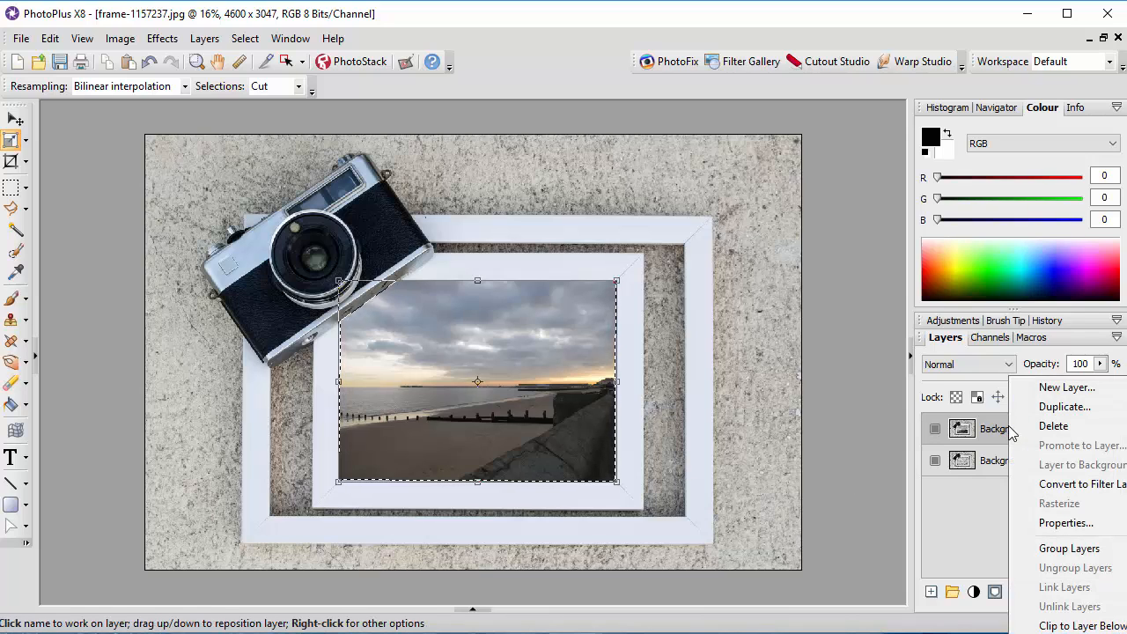
pyautogui.click(1054, 426)
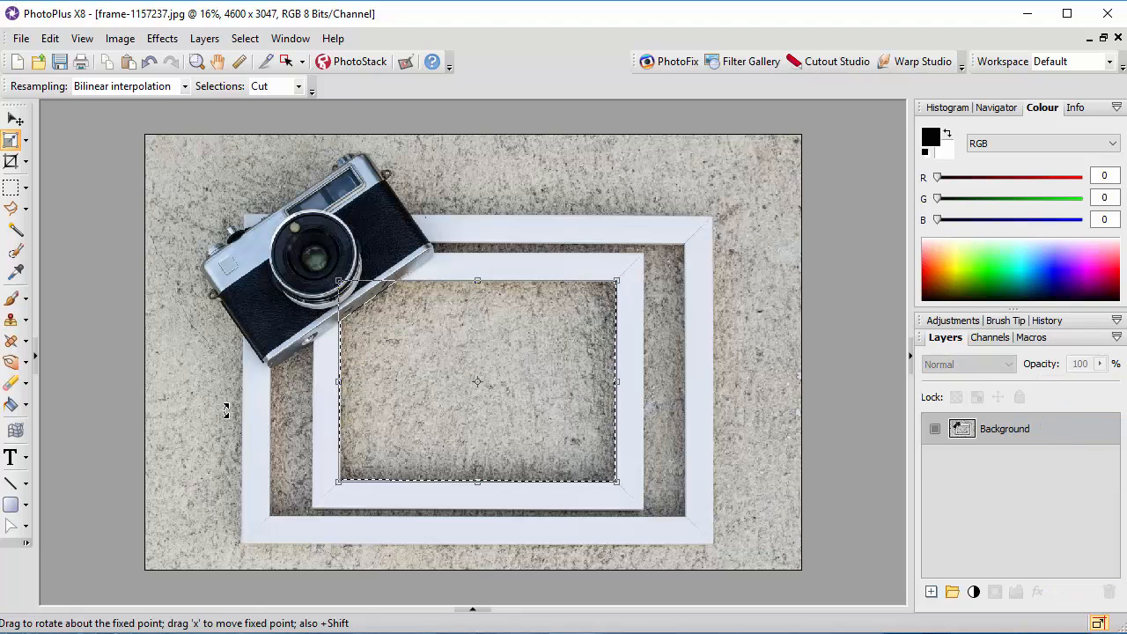
pyautogui.hotkey('ctrl', 'd')
pyautogui.hotkey('ctrl', 'd')
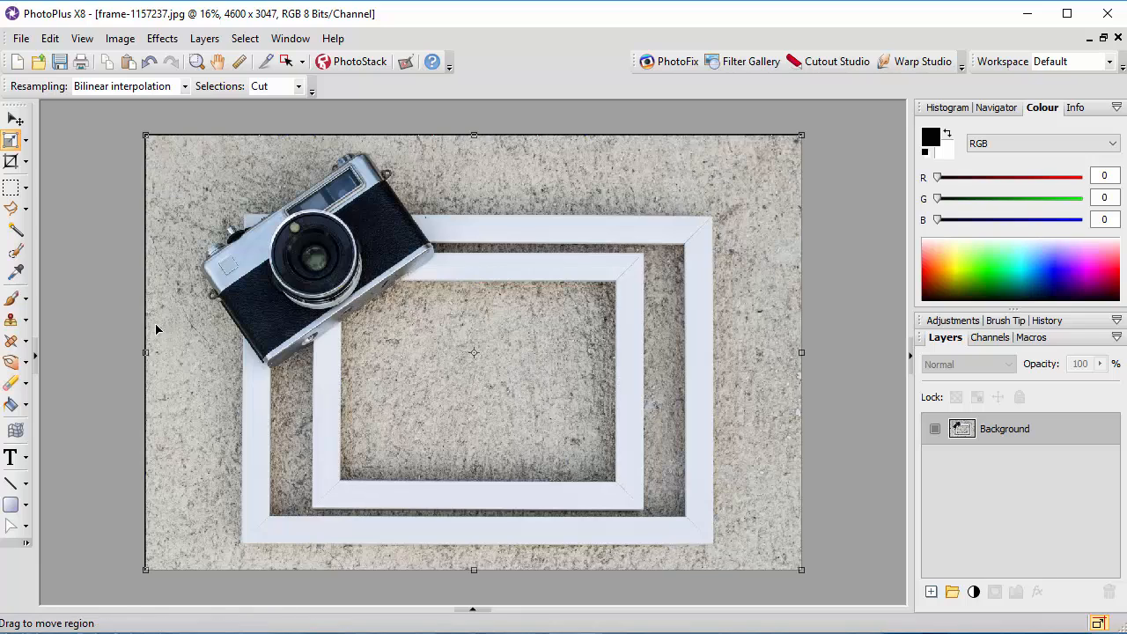
# Step: Duplicate the Background layer as a new Background Copy layer
pyautogui.click(11, 209)
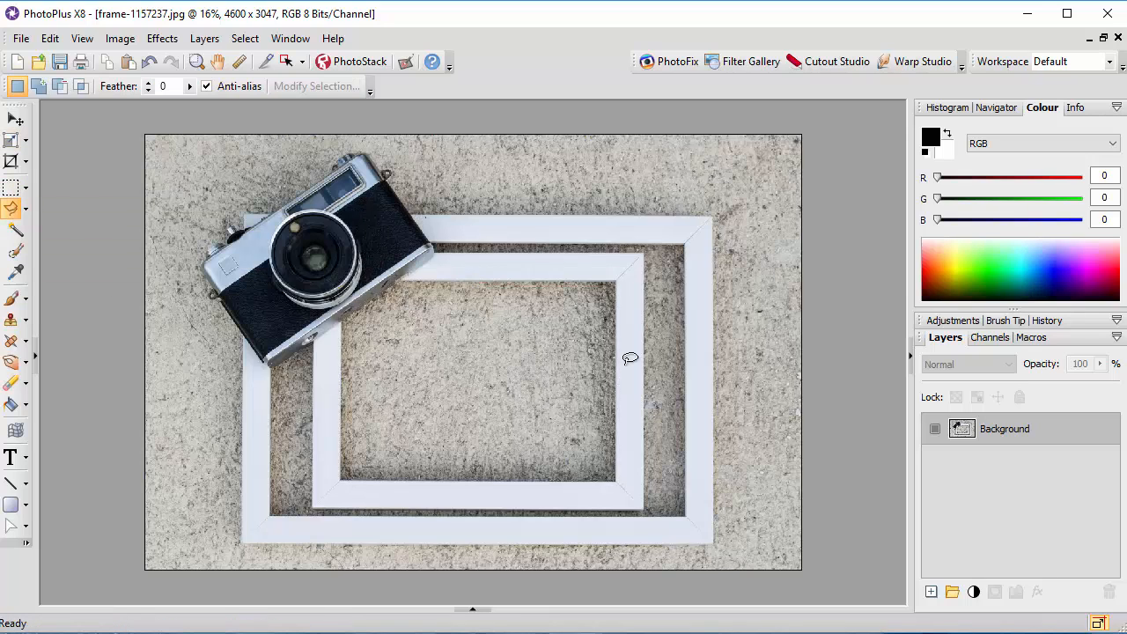
pyautogui.rightClick(1019, 433)
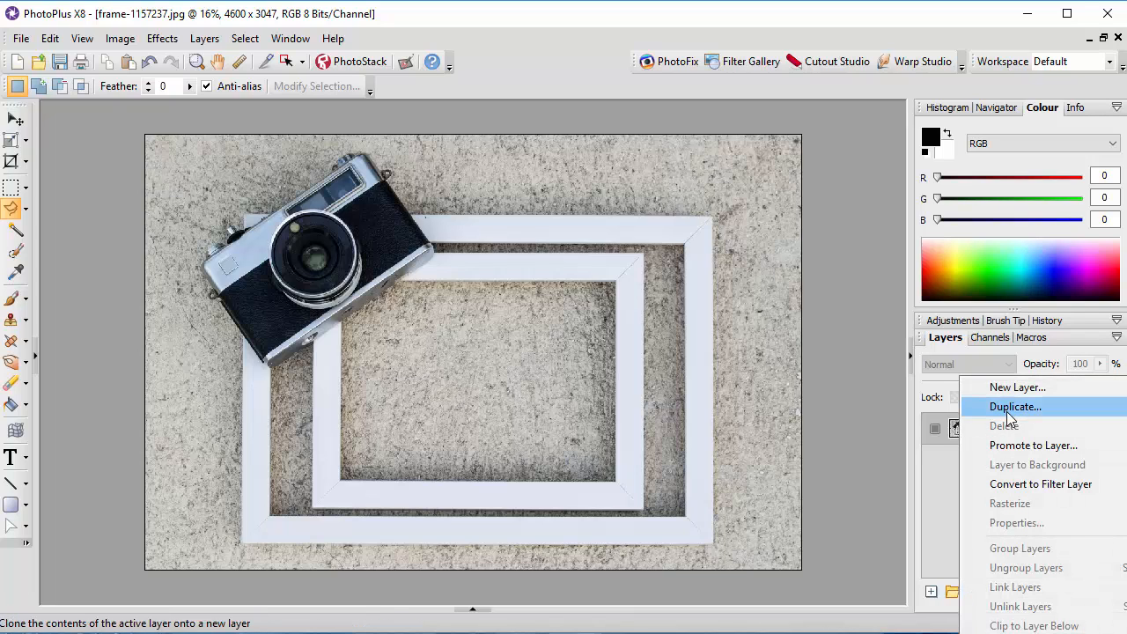
pyautogui.click(1007, 409)
pyautogui.click(654, 296)
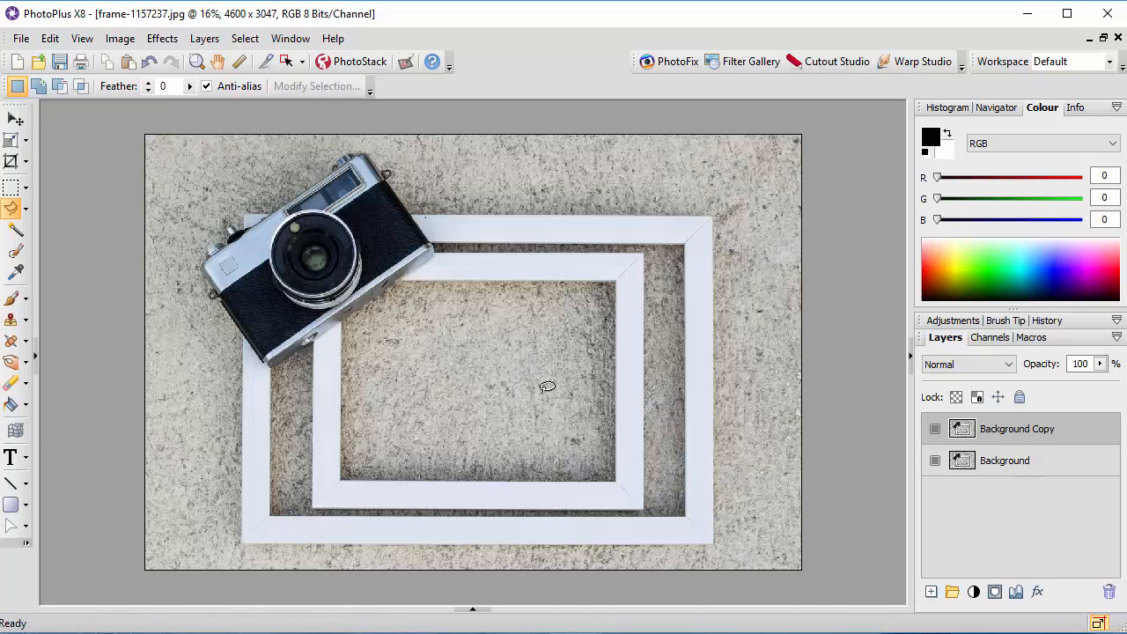
# Step: Outline the inner frame's opening with the lasso, running along the camera's lower edge, and apply a feather to the selection
pyautogui.scroll(1, 172, 381)
pyautogui.scroll(1, 172, 381)
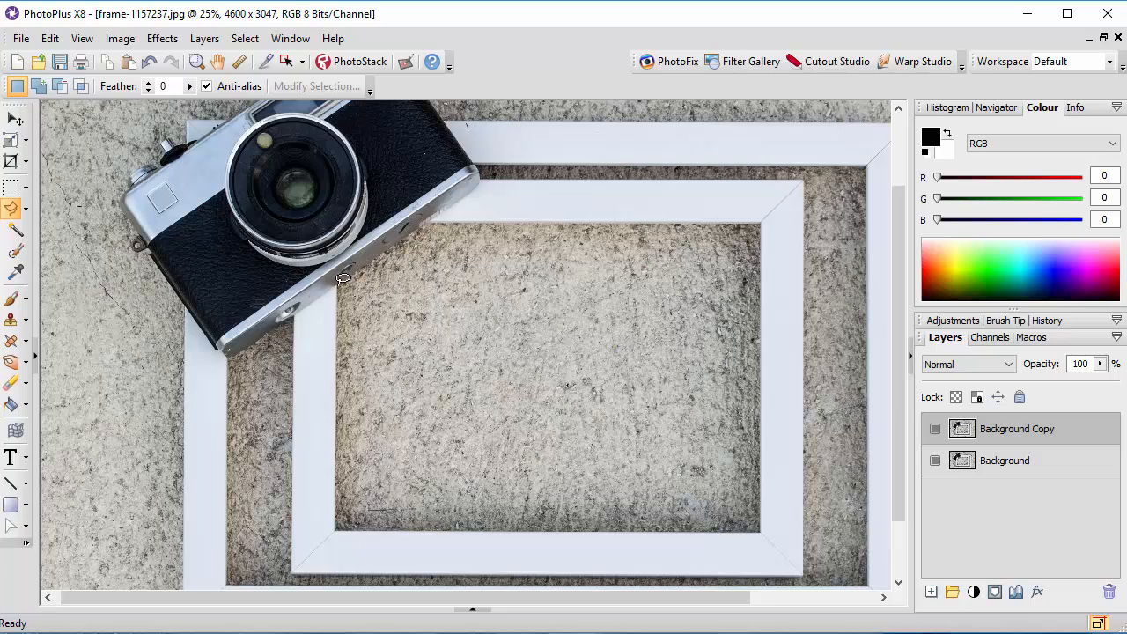
pyautogui.moveTo(344, 279); pyautogui.dragTo(433, 216)
pyautogui.moveTo(432, 216)
pyautogui.mouseDown()
pyautogui.moveTo(469, 242)
pyautogui.moveTo(761, 222)
pyautogui.moveTo(760, 528)
pyautogui.moveTo(337, 527)
pyautogui.moveTo(333, 315)
pyautogui.moveTo(343, 280)
pyautogui.mouseUp()
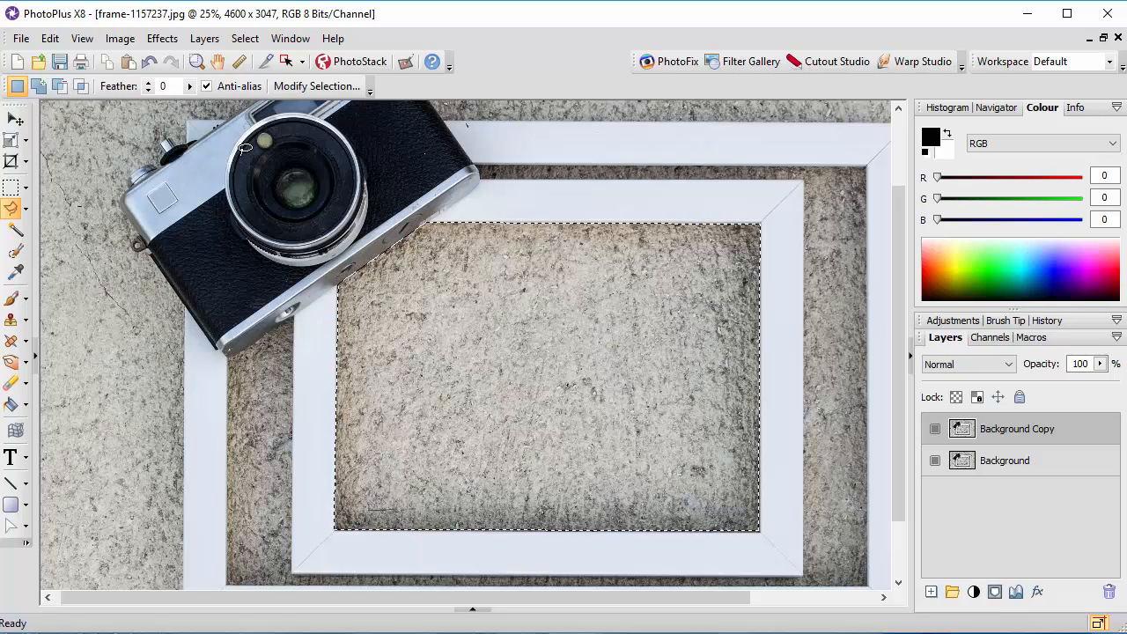
pyautogui.click(316, 87)
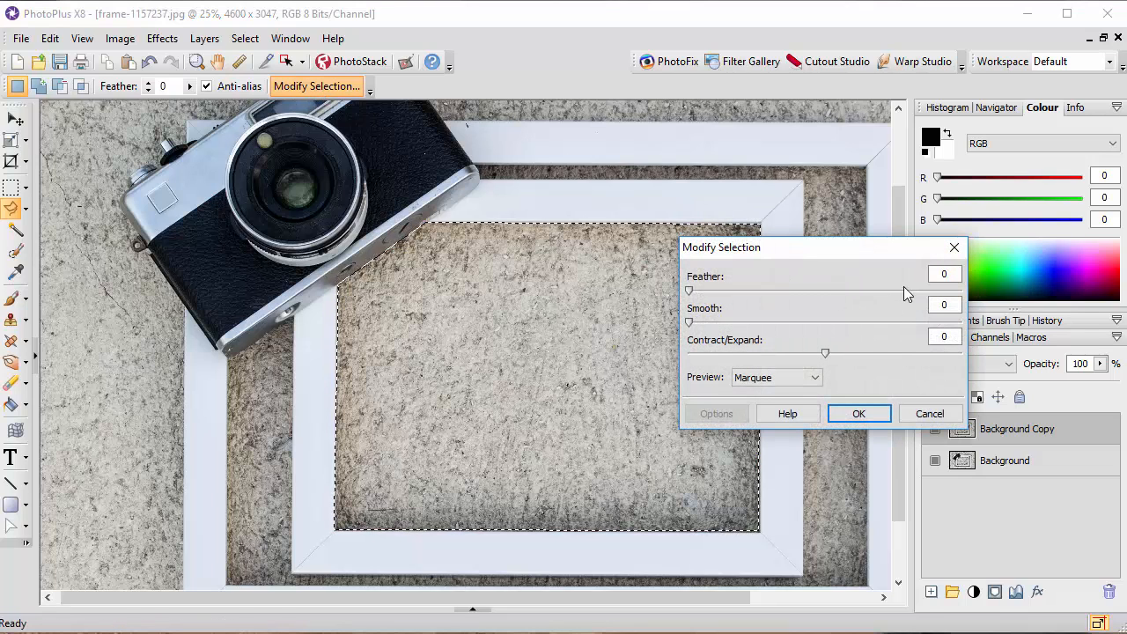
pyautogui.doubleClick(938, 274)
pyautogui.click(858, 413)
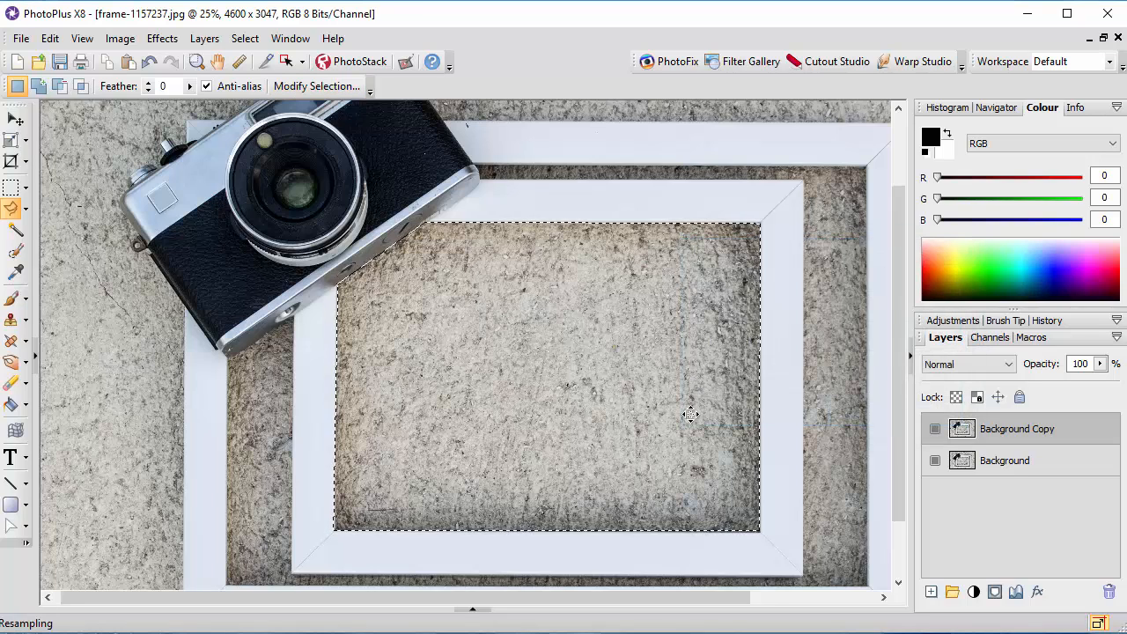
# Step: Add a Hide Selection mask to the Background Copy layer so it hides the inner frame's opening
pyautogui.scroll(-1, 509, 327)
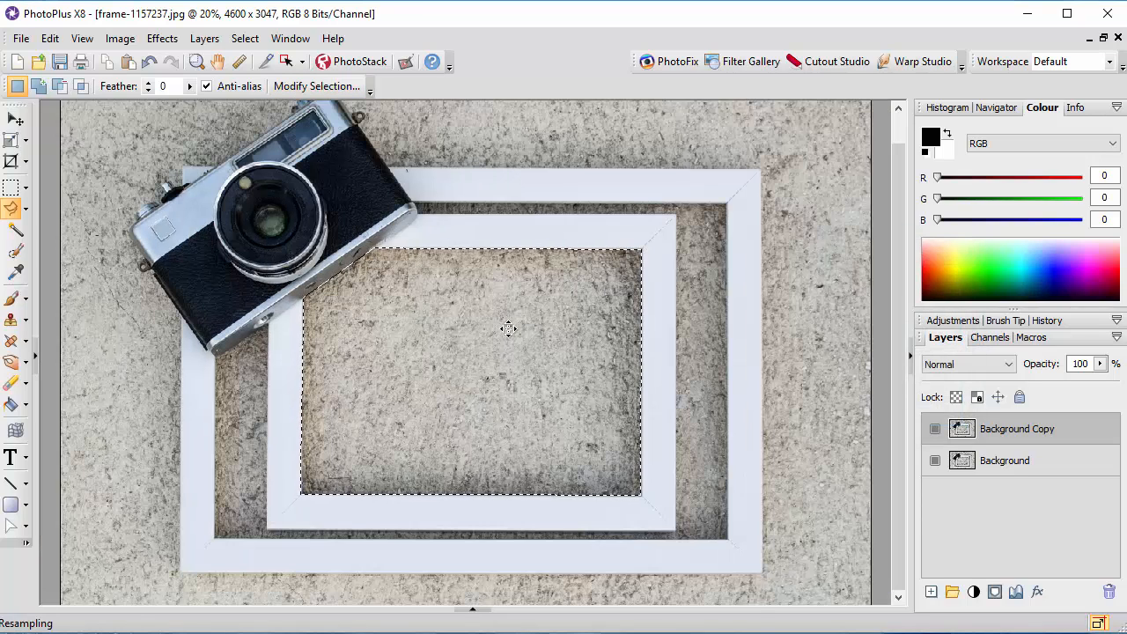
pyautogui.scroll(-1, 509, 328)
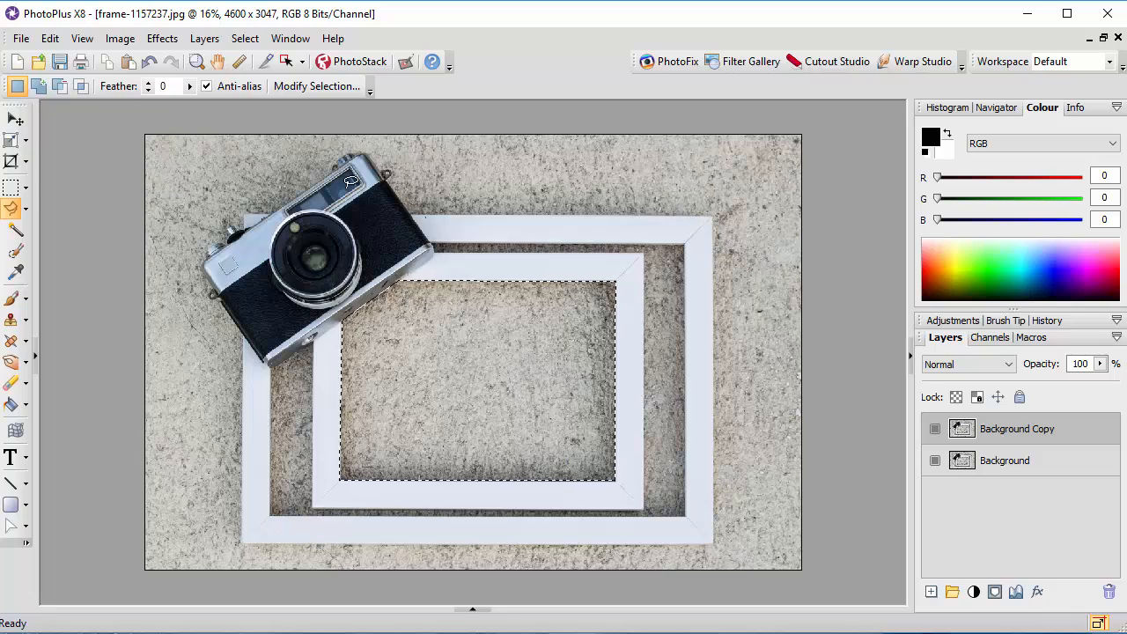
pyautogui.click(209, 40)
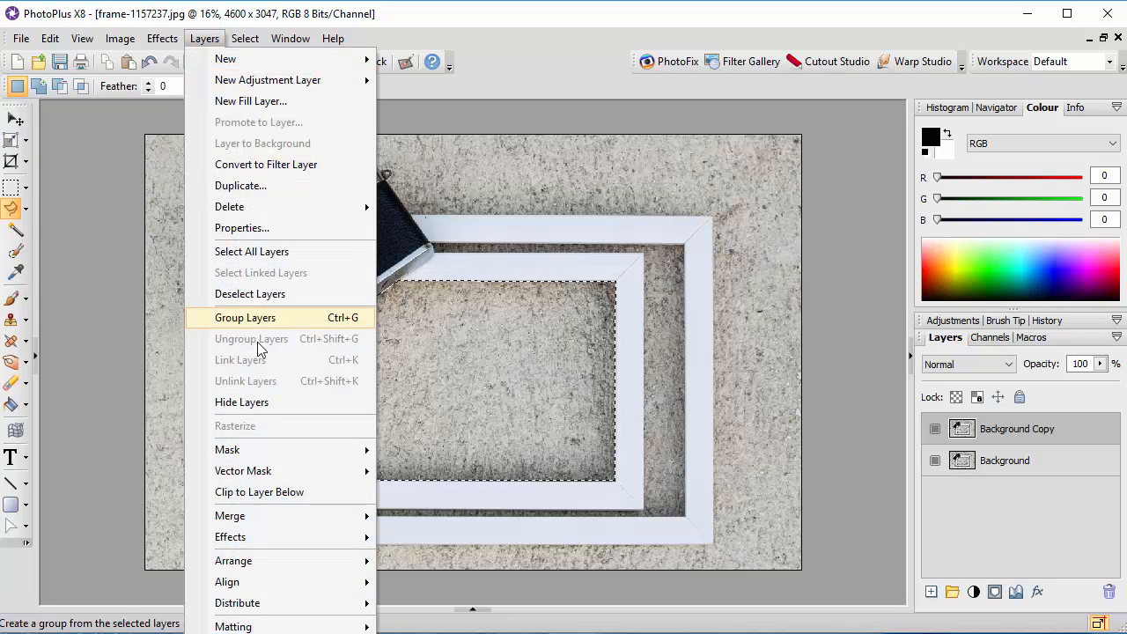
pyautogui.moveTo(285, 460)
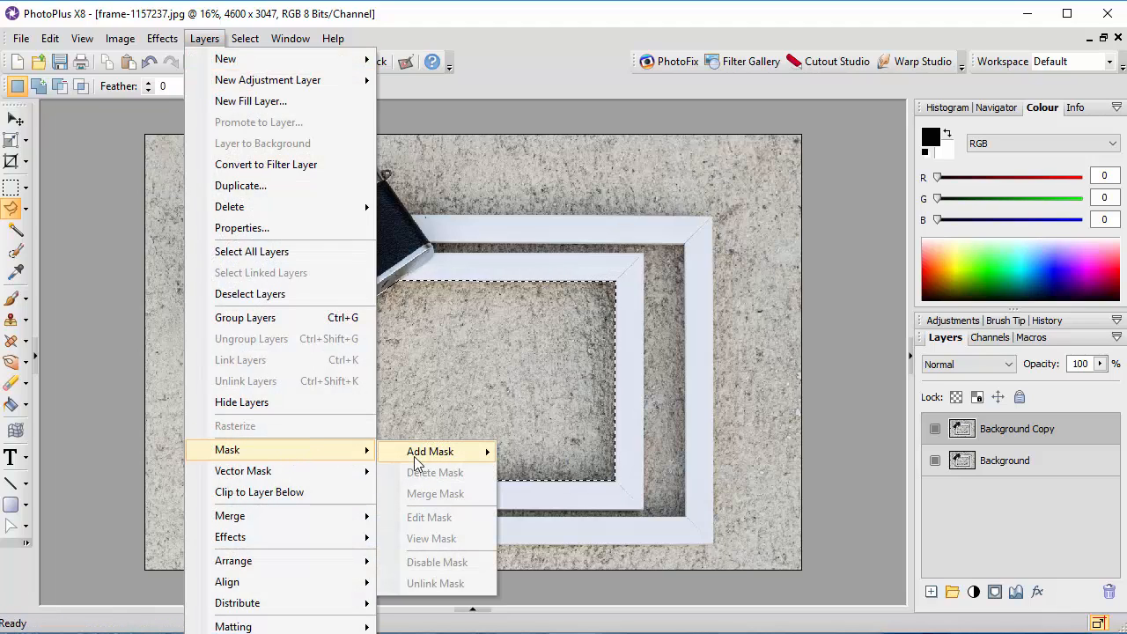
pyautogui.moveTo(443, 464)
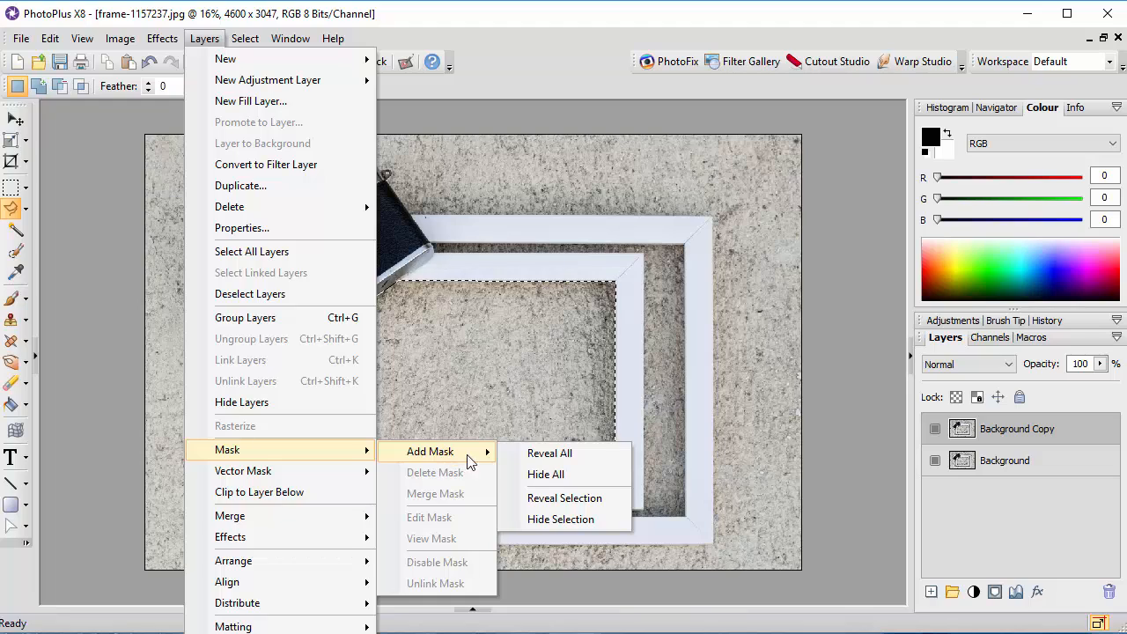
pyautogui.click(573, 519)
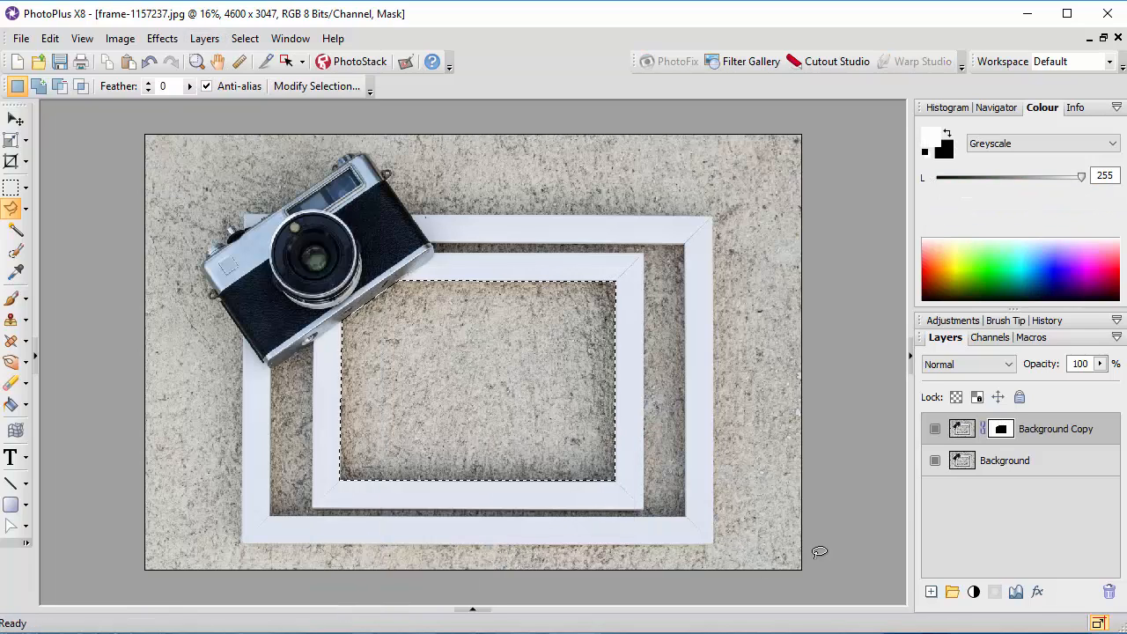
# Step: Check the mask's cut-out by temporarily hiding the original Background layer, and clear the selection
pyautogui.click(935, 461)
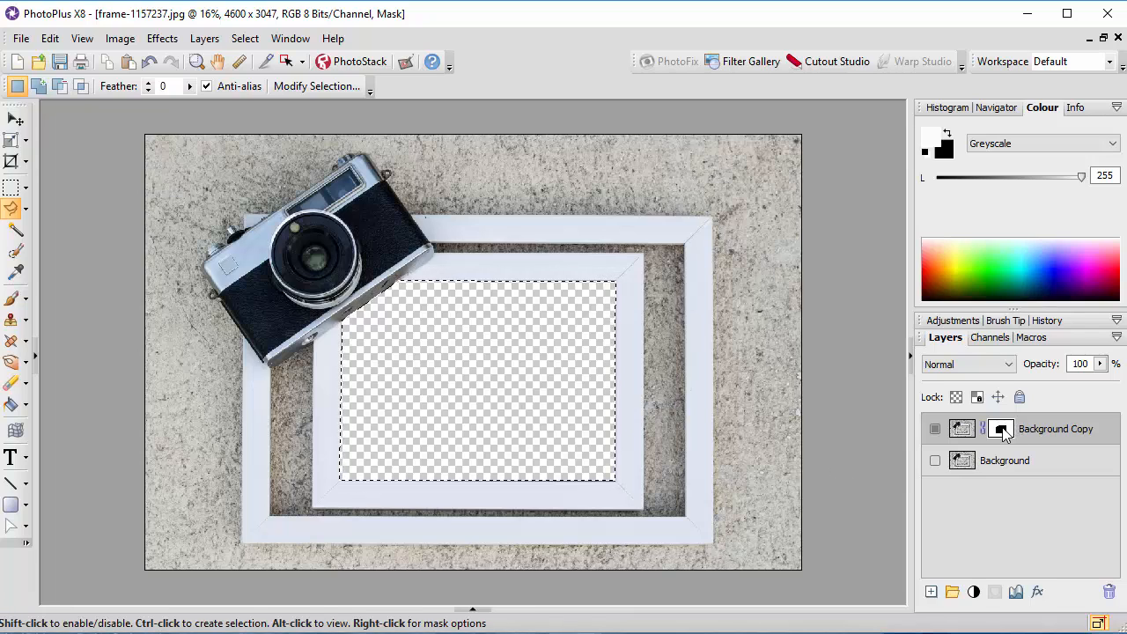
pyautogui.click(935, 461)
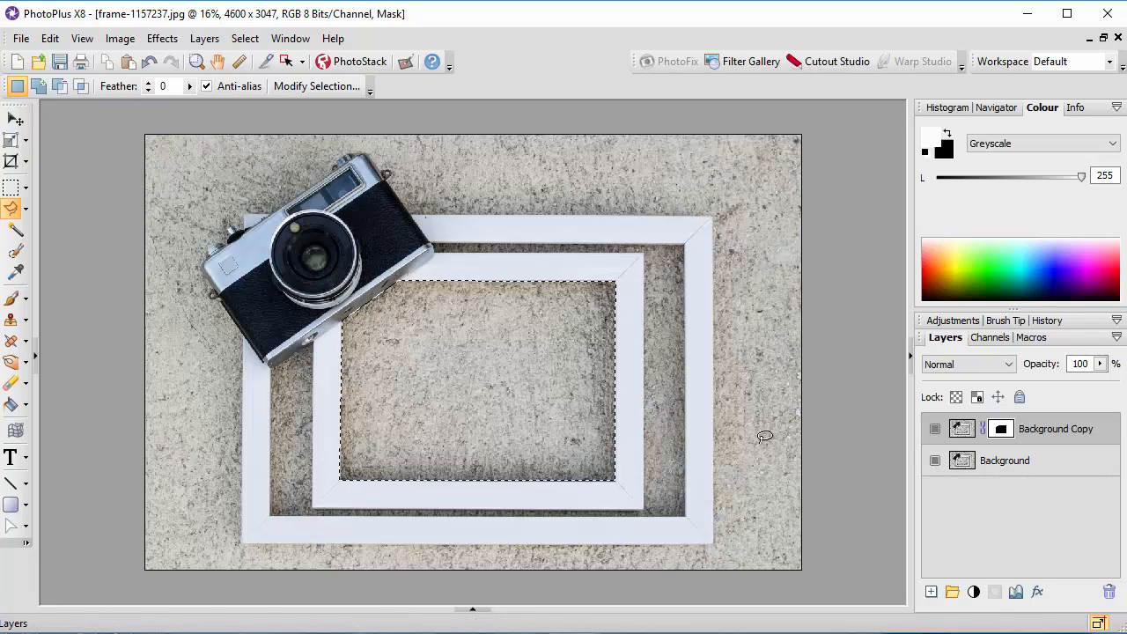
pyautogui.hotkey('ctrl', 'd')
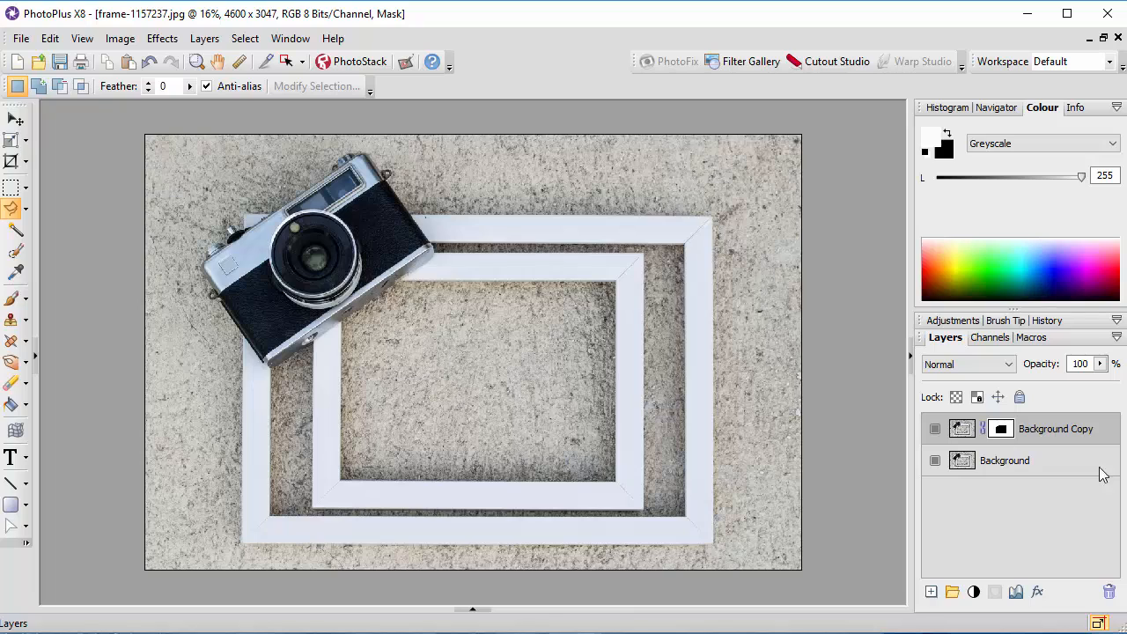
# Step: Make the original Background layer of the frame image active and copy the whole beach photo from IMG_6179.JPG
pyautogui.click(1045, 466)
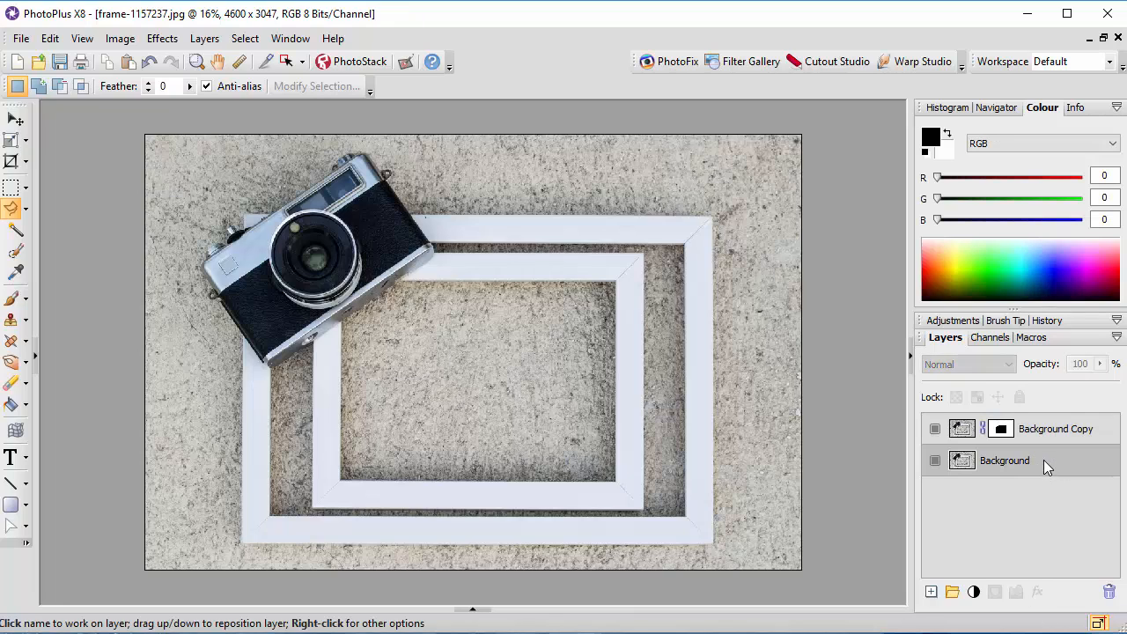
pyautogui.click(475, 611)
pyautogui.click(85, 507)
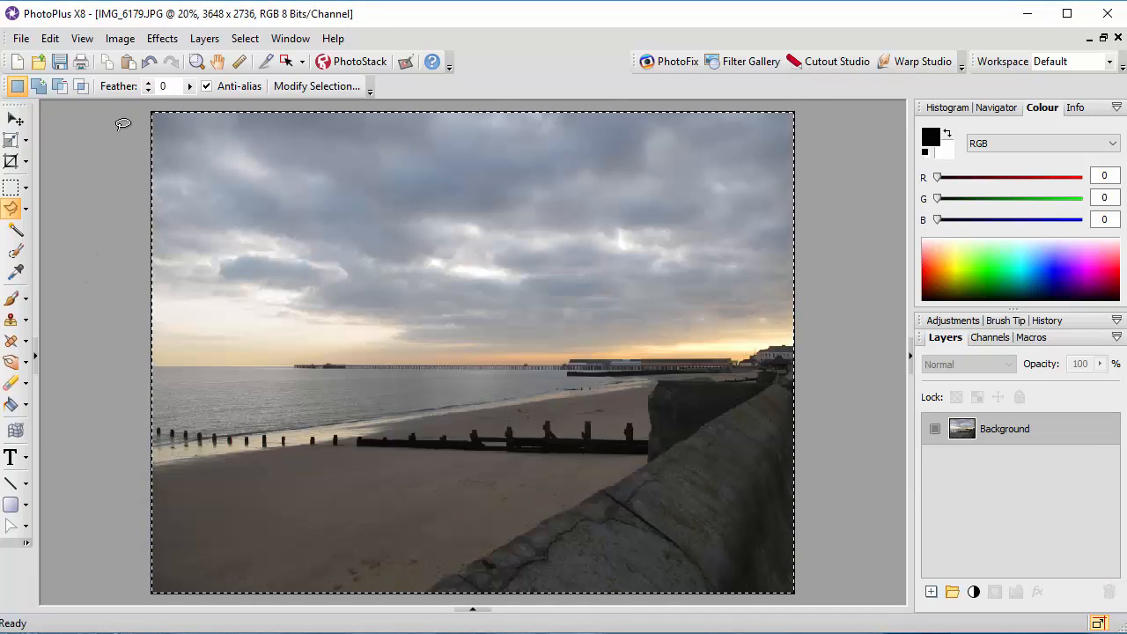
pyautogui.click(47, 39)
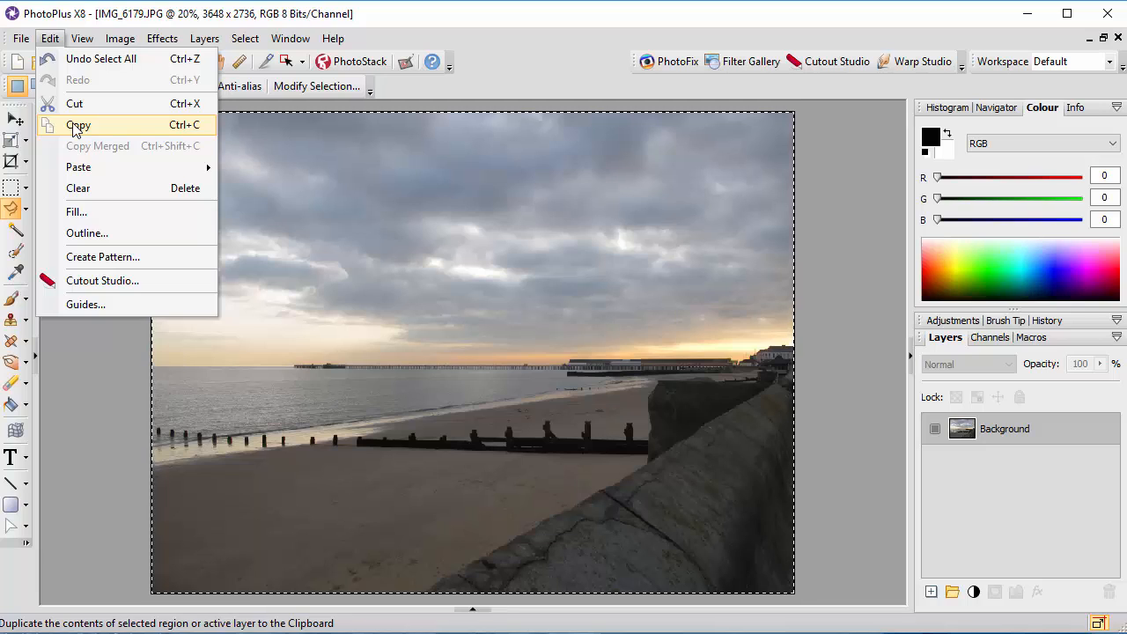
pyautogui.click(76, 129)
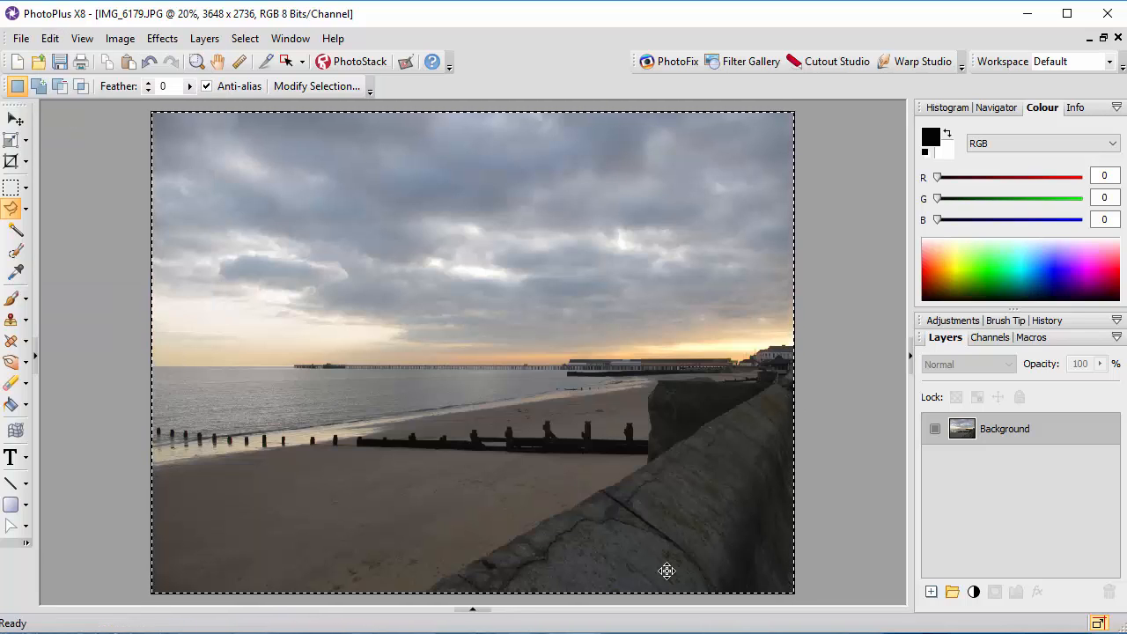
# Step: Paste the beach photo into frame-1157237.jpg as a new layer between Background and the masked Background Copy
pyautogui.click(472, 611)
pyautogui.click(331, 518)
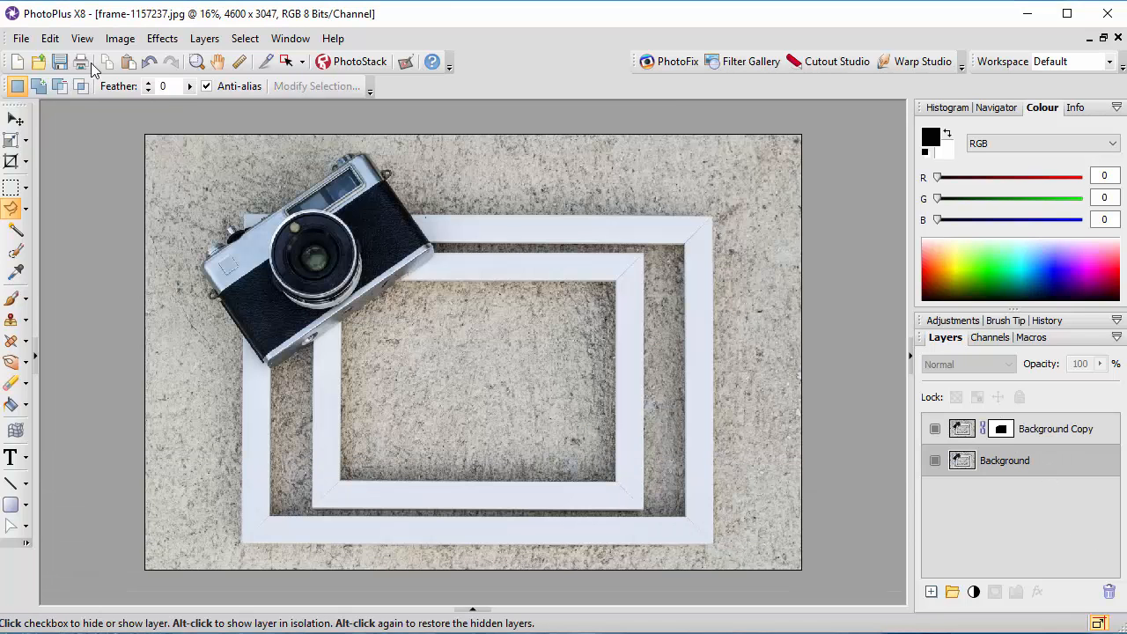
pyautogui.click(48, 44)
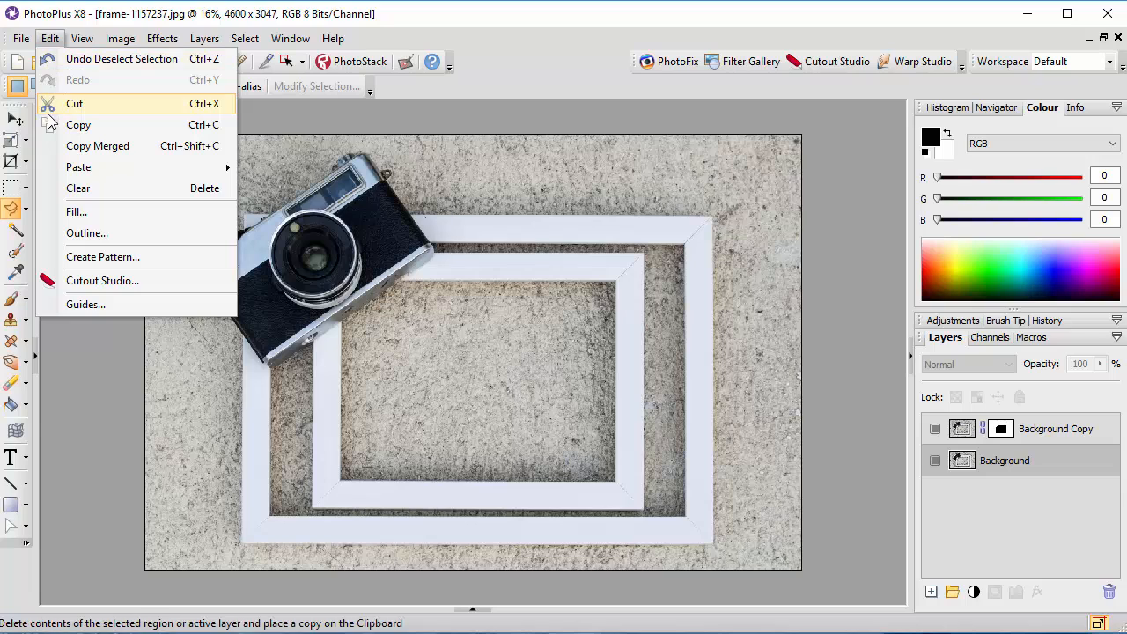
pyautogui.moveTo(202, 171)
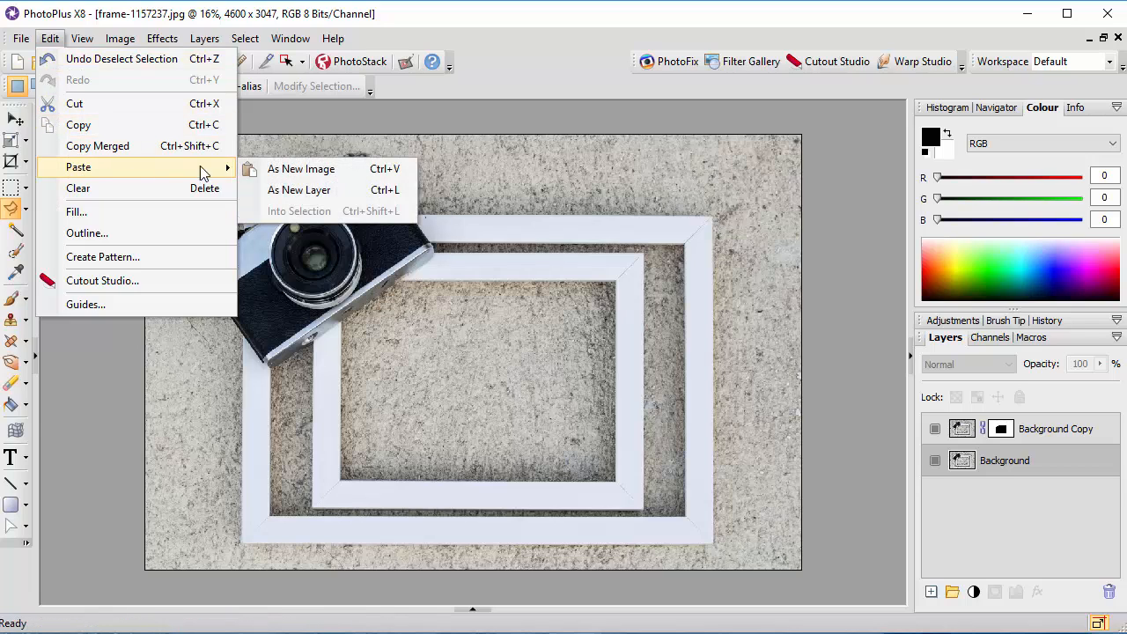
pyautogui.click(292, 189)
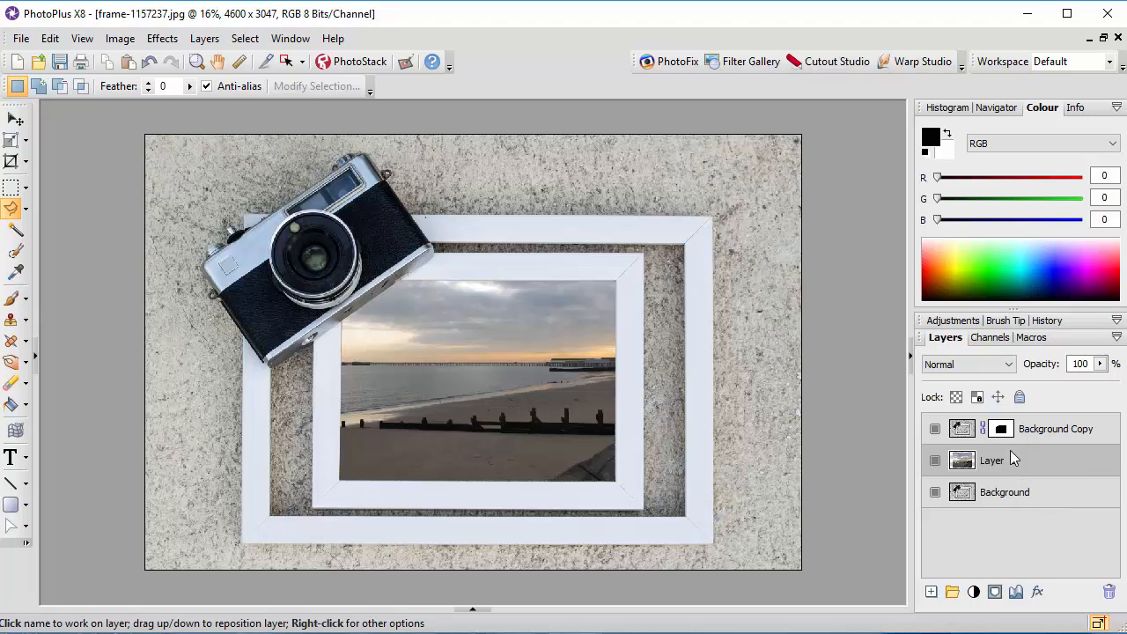
# Step: Scale down the pasted beach photo with the Deform tool and position it to just cover the inner frame's opening
pyautogui.click(11, 139)
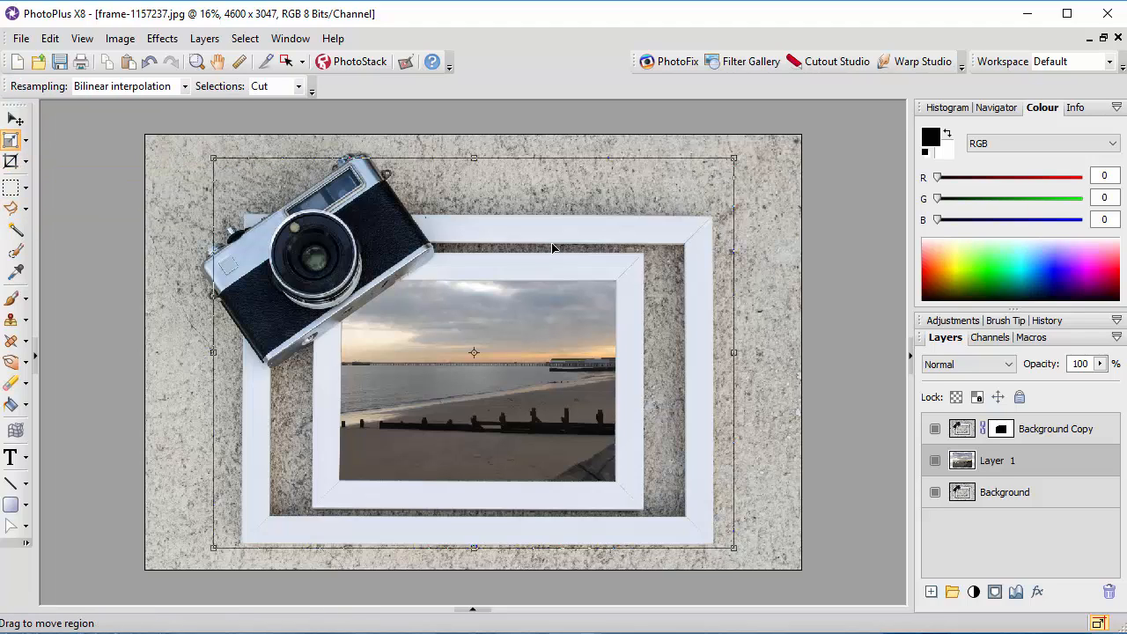
pyautogui.moveTo(726, 164); pyautogui.dragTo(623, 239)
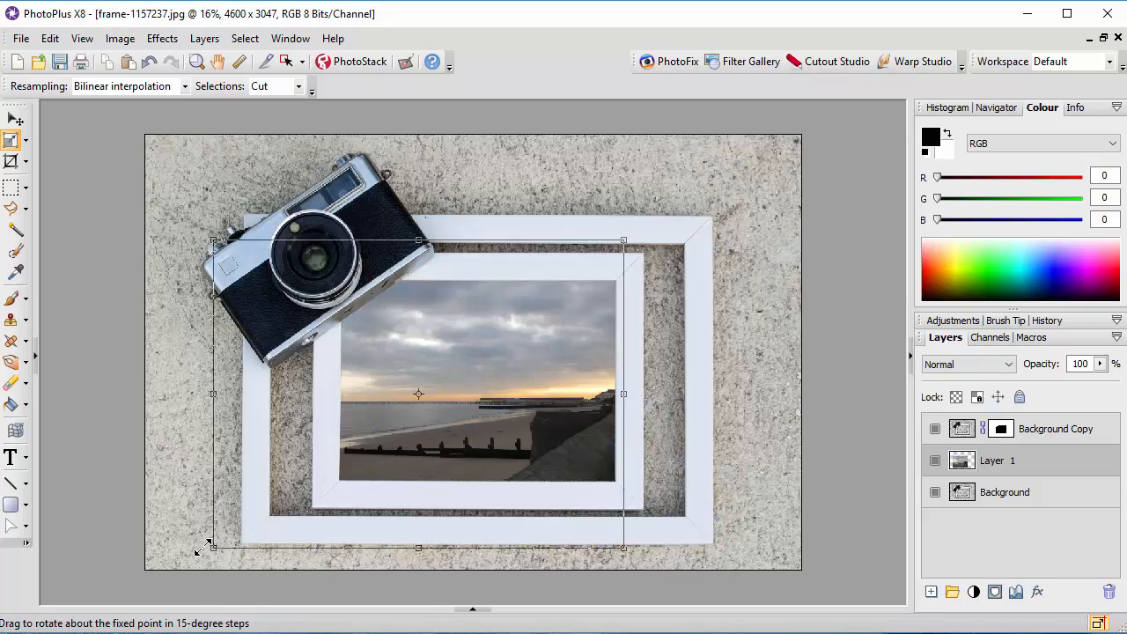
pyautogui.moveTo(213, 548); pyautogui.dragTo(314, 502)
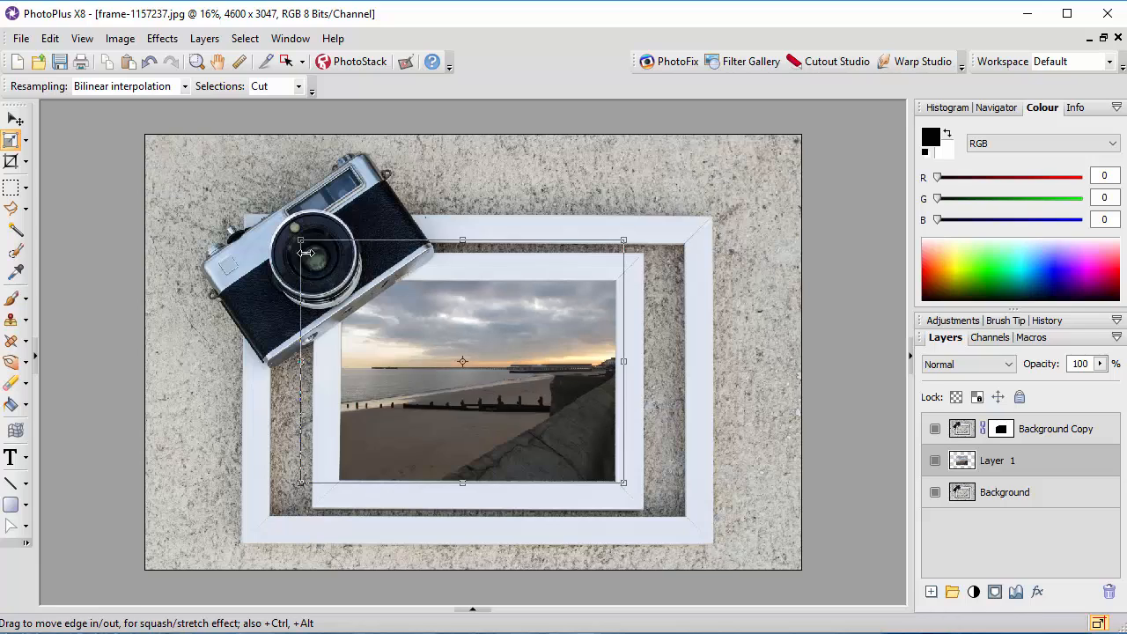
pyautogui.moveTo(304, 240); pyautogui.dragTo(335, 266)
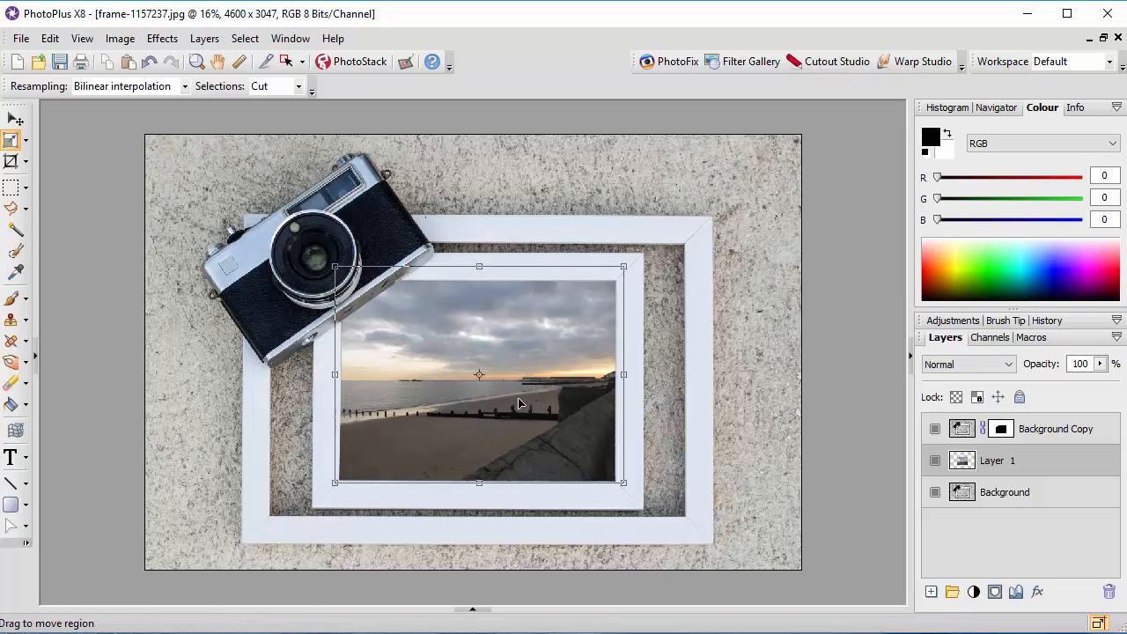
pyautogui.moveTo(509, 401); pyautogui.dragTo(515, 411)
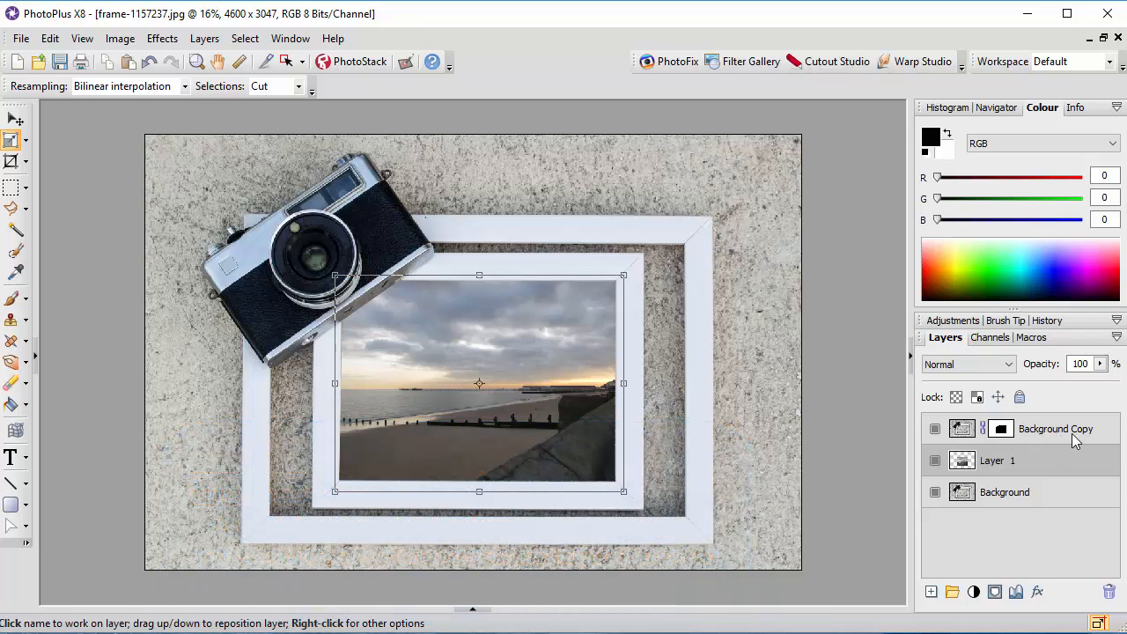
# Step: Add a Colourize adjustment layer directly above the beach photo layer, beneath the masked Background Copy
pyautogui.click(1069, 435)
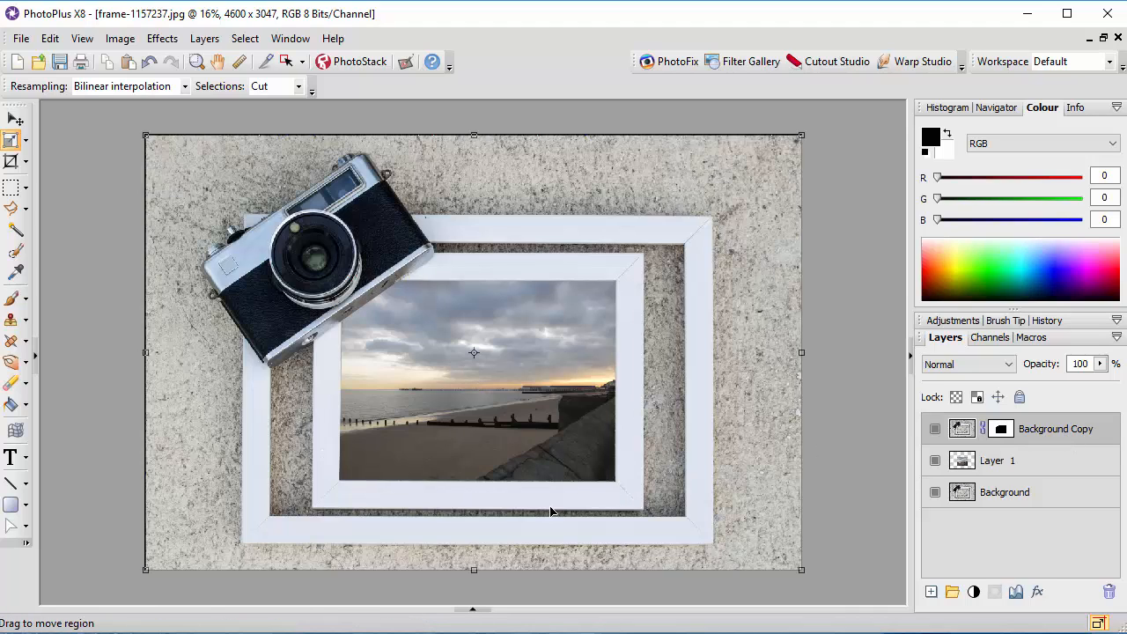
pyautogui.click(1045, 463)
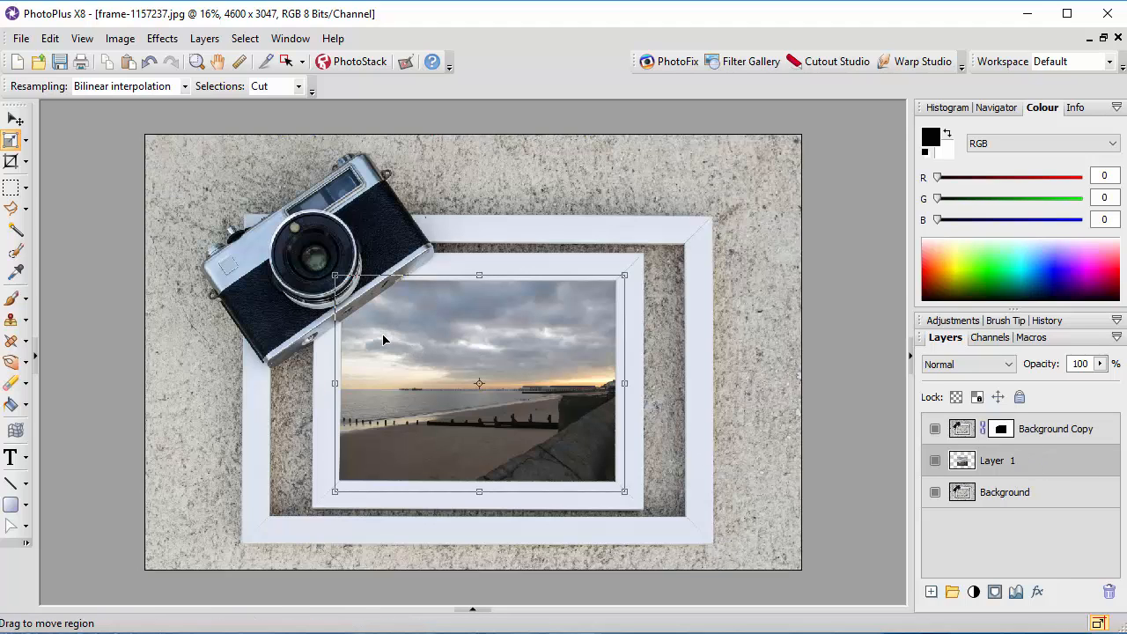
pyautogui.click(10, 187)
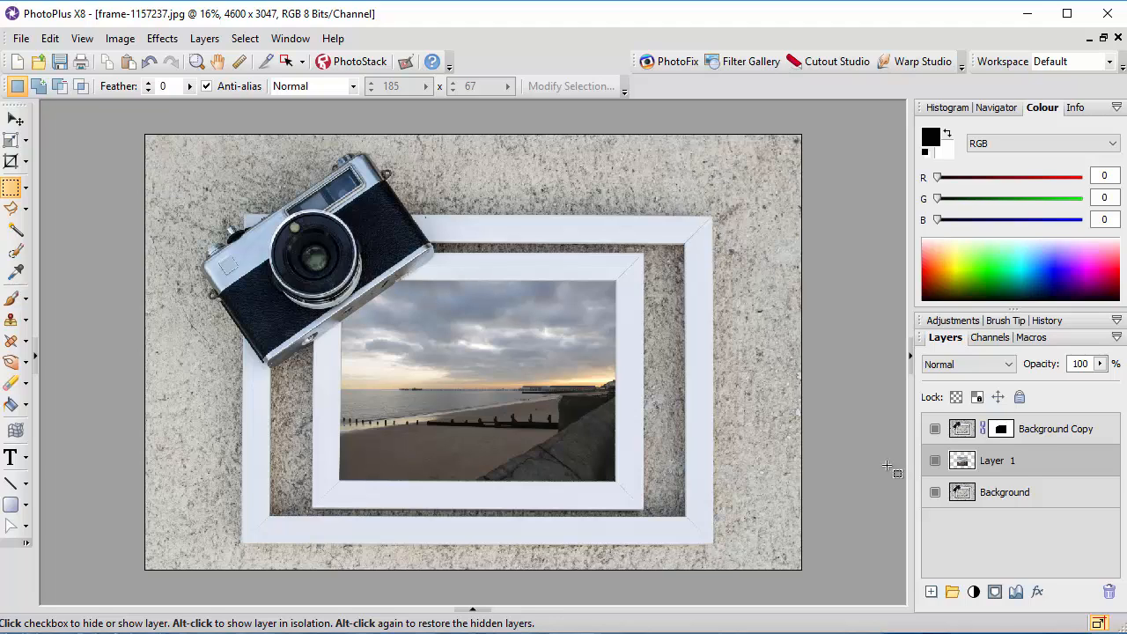
pyautogui.click(974, 592)
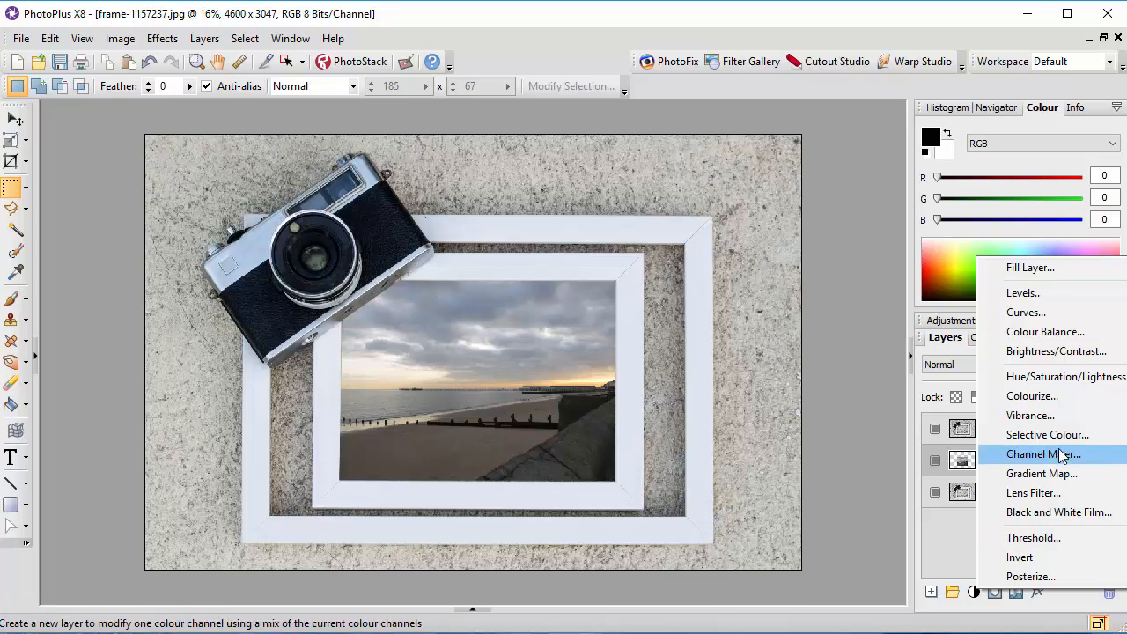
pyautogui.click(1035, 399)
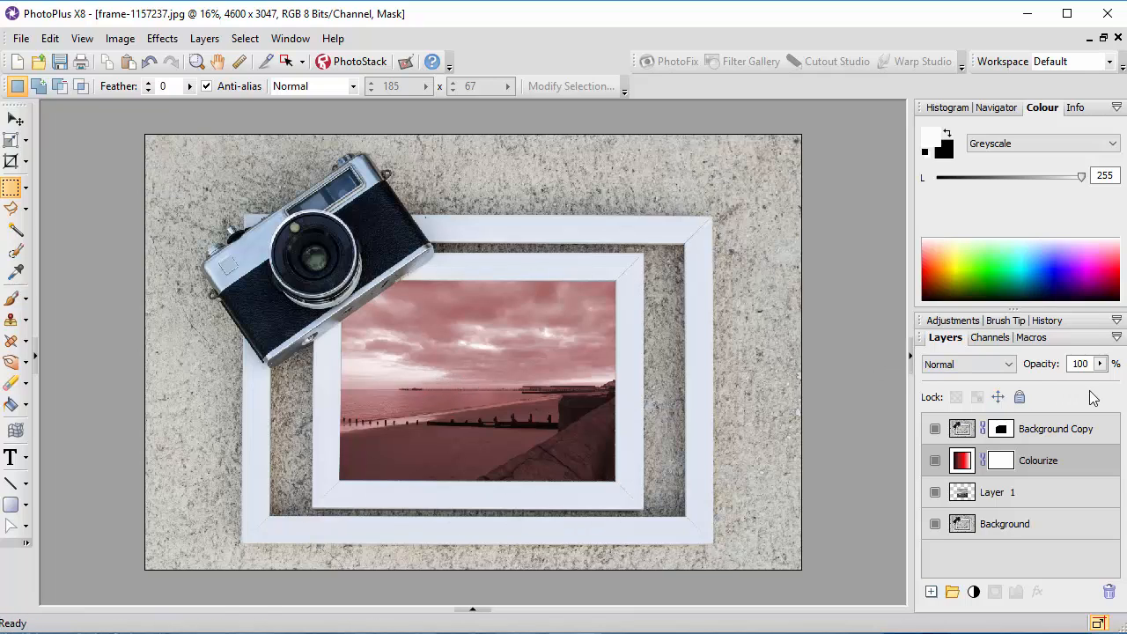
# Step: Set the Colourize adjustment to the Sepia tone preset
pyautogui.click(1117, 321)
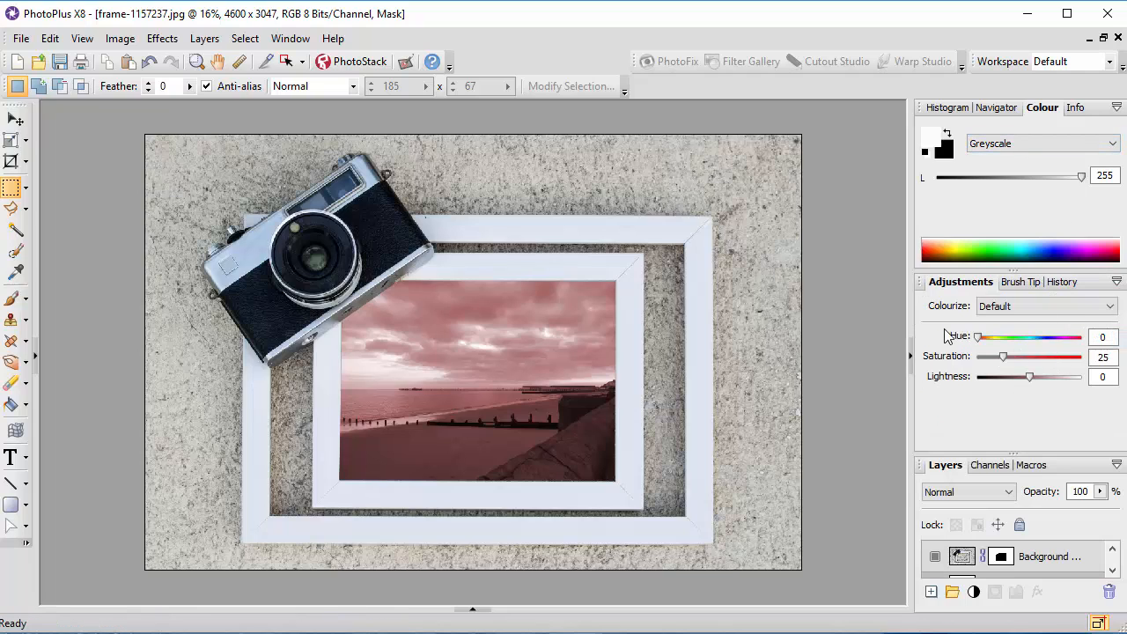
pyautogui.click(1112, 308)
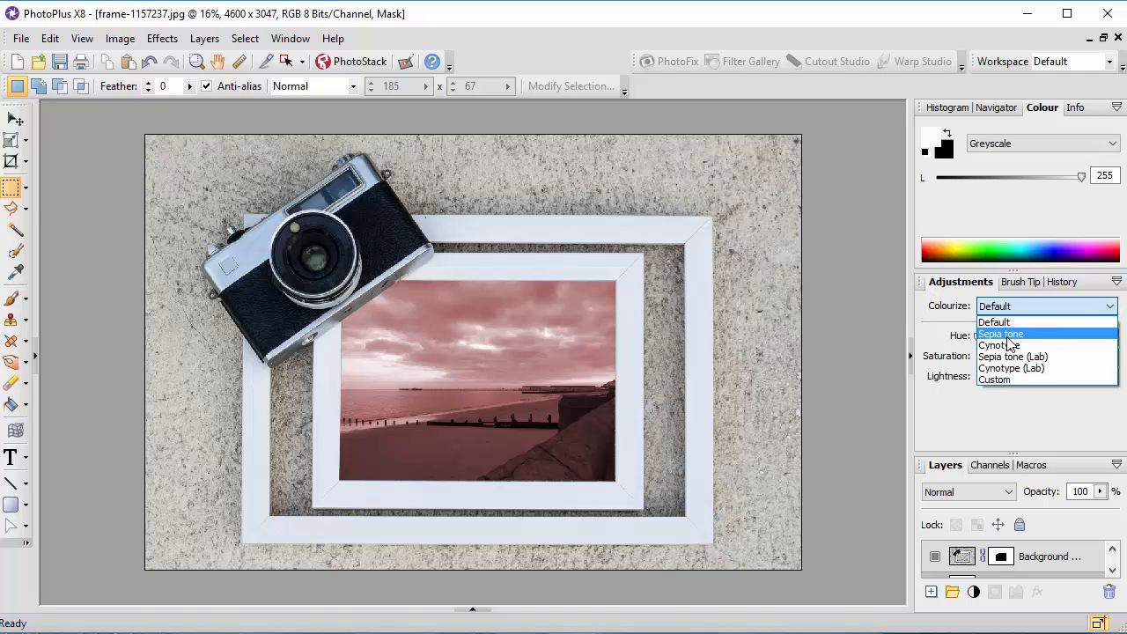
pyautogui.click(1009, 336)
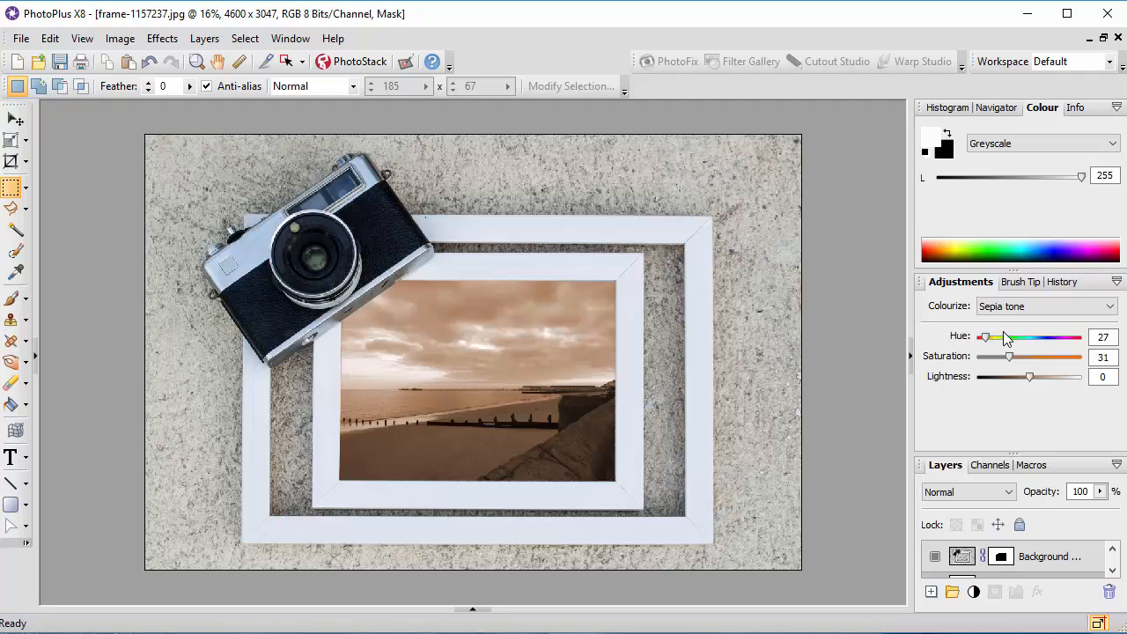
pyautogui.click(1116, 282)
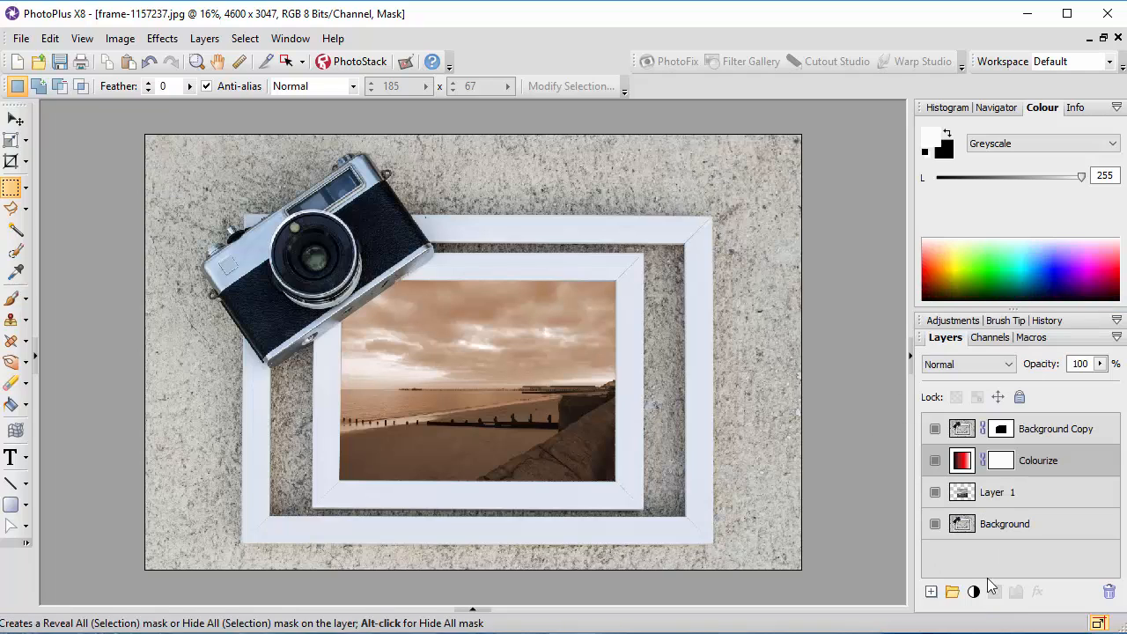